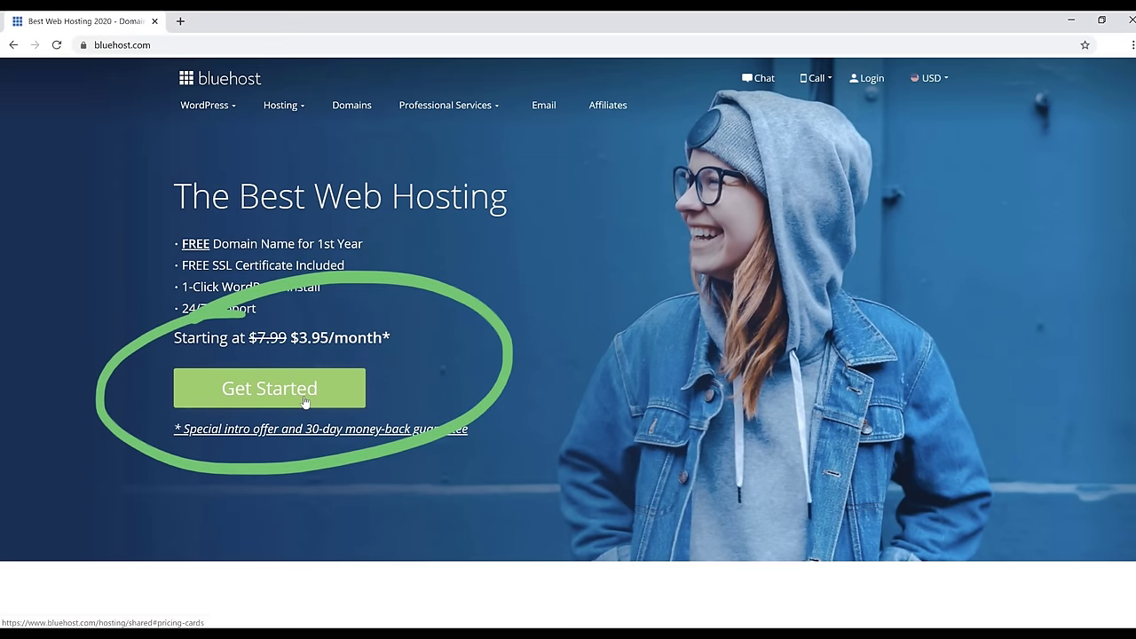
# Start the Bluehost hosting sign-up and submit examplesite543 with the .com extension as the new domain
pyautogui.click(304, 402)
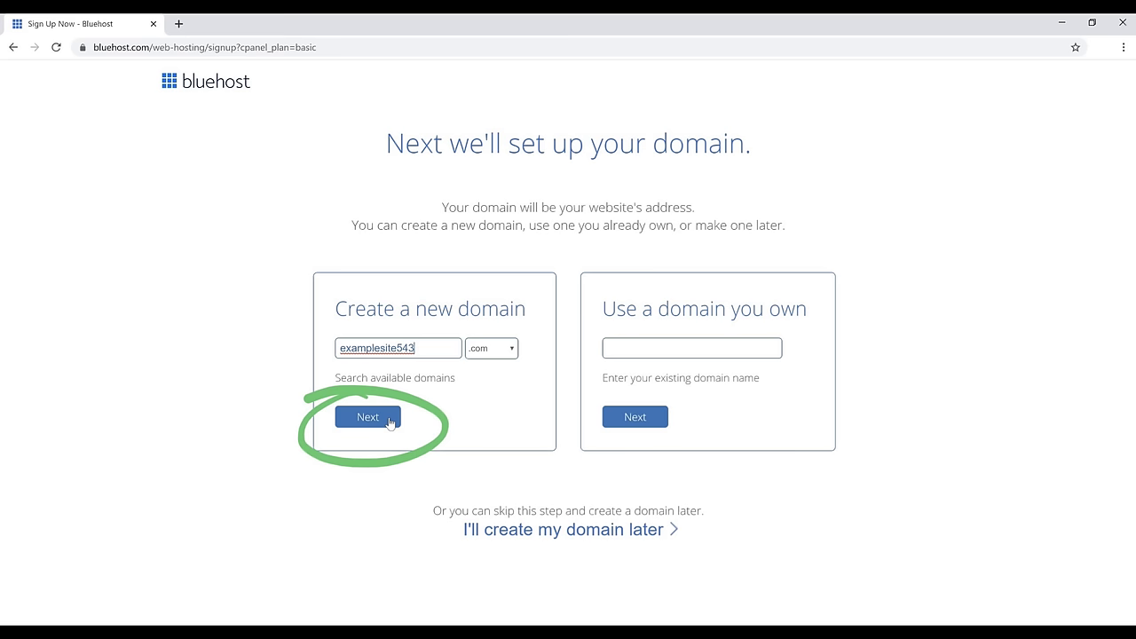
pyautogui.click(390, 423)
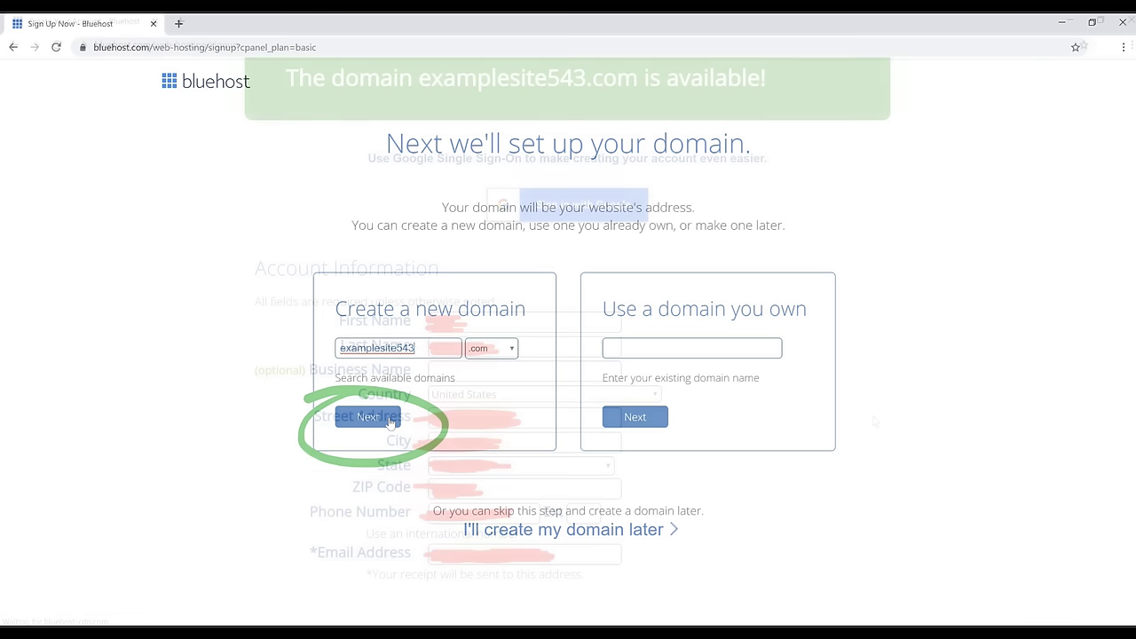
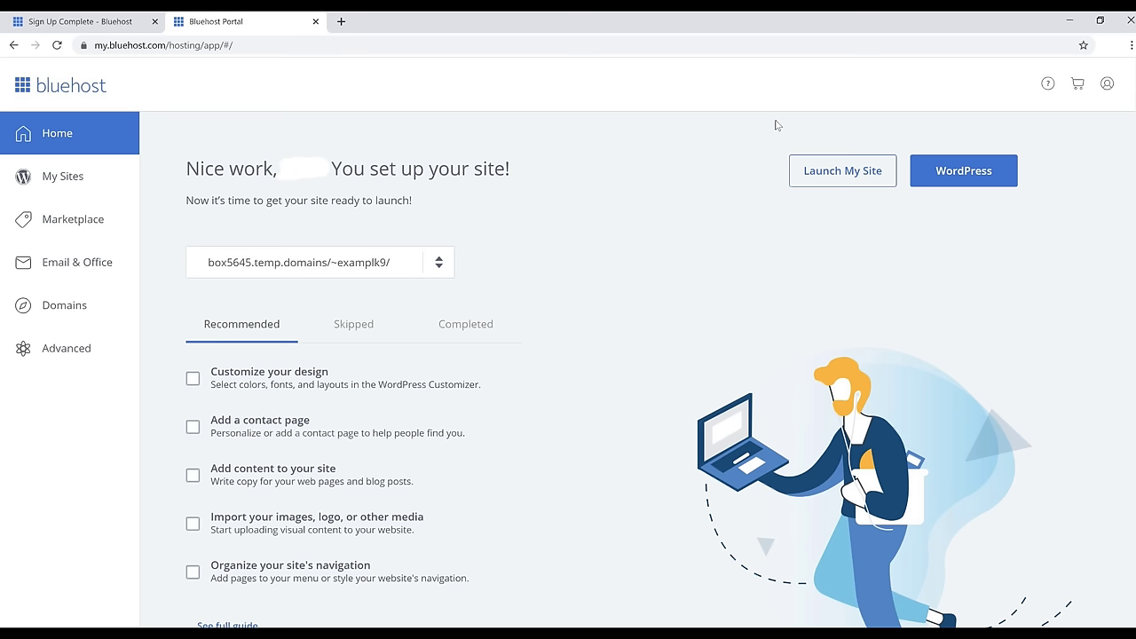
# Open the list of hosted sites and log into WordPress for the Welcome site
pyautogui.click(51, 182)
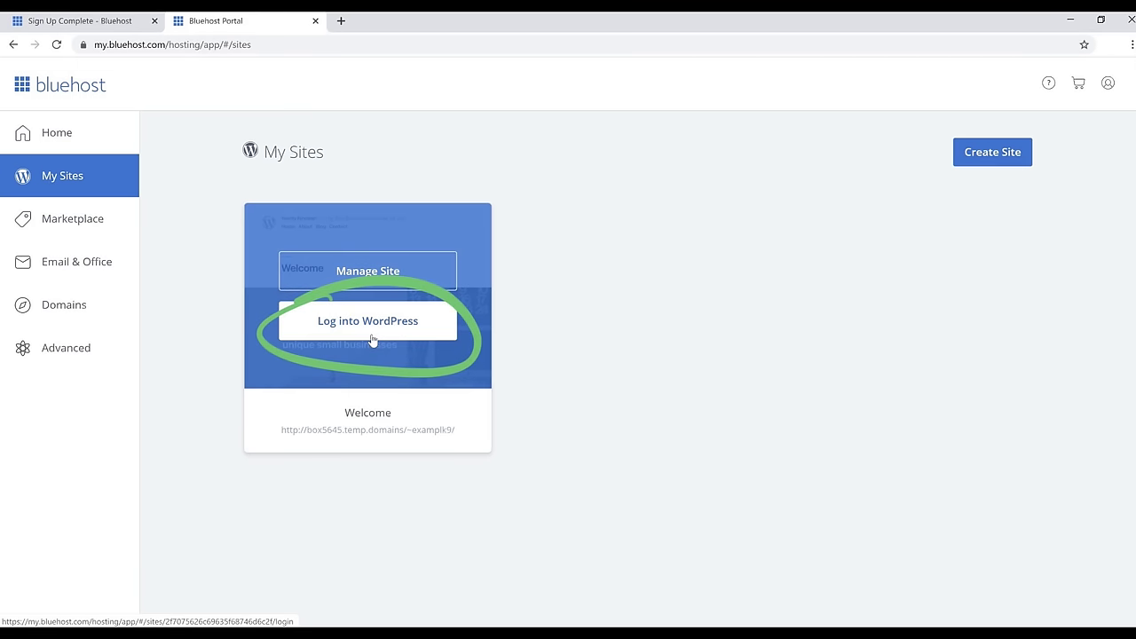
pyautogui.click(372, 340)
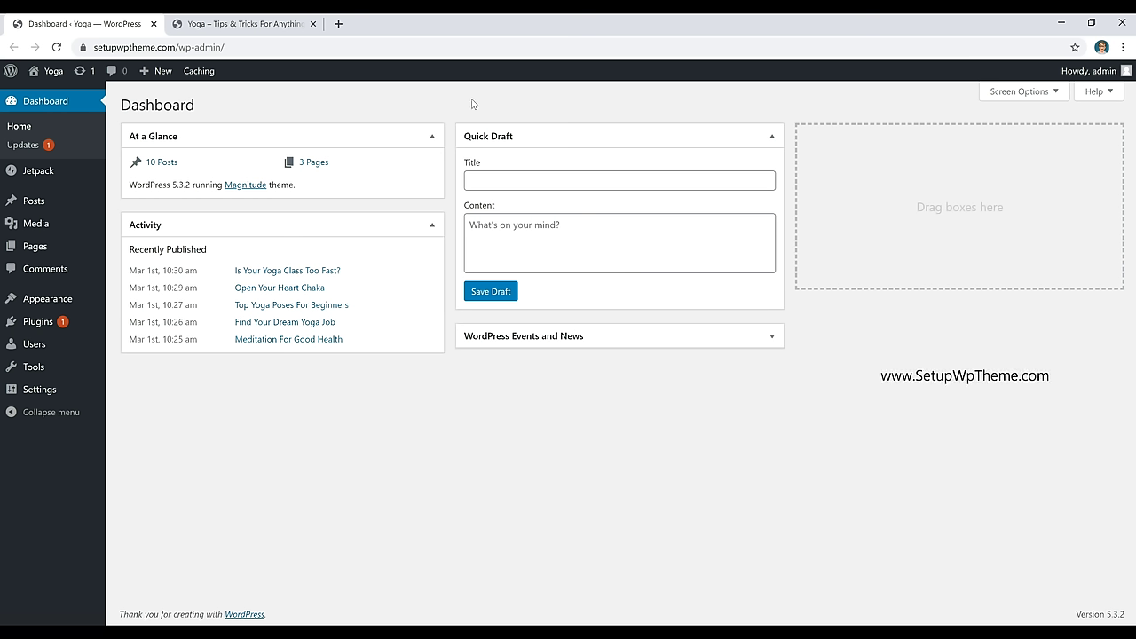
# Examine the live Yoga site's front page, including its header, featured posts, post list and sidebar
pyautogui.click(239, 25)
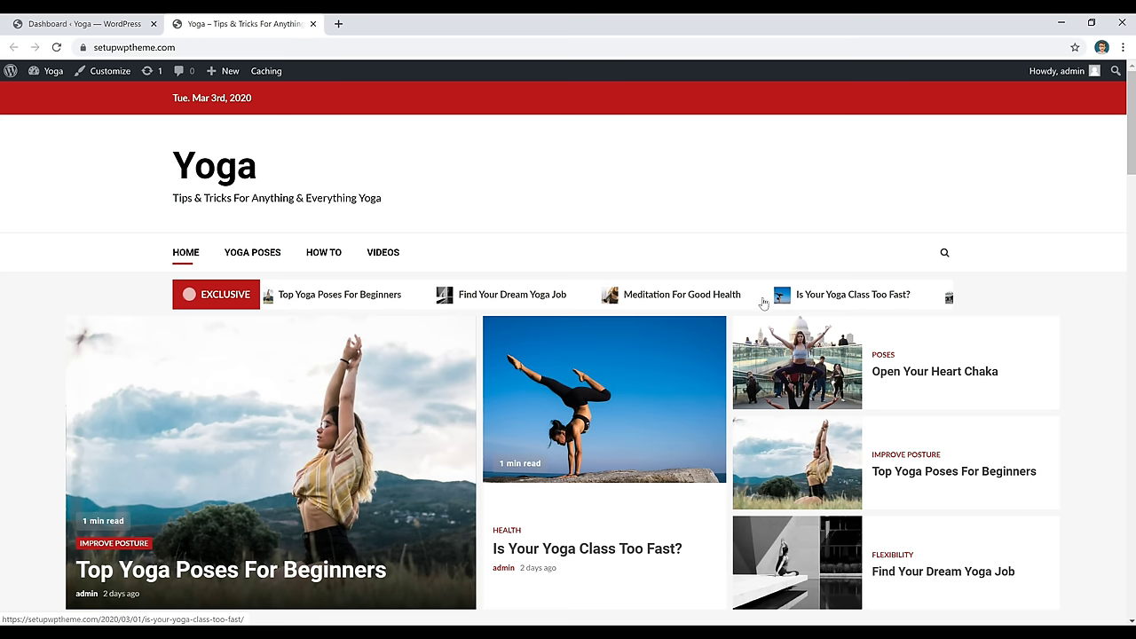
pyautogui.scroll(-1, 838, 345)
pyautogui.scroll(-7, 839, 344)
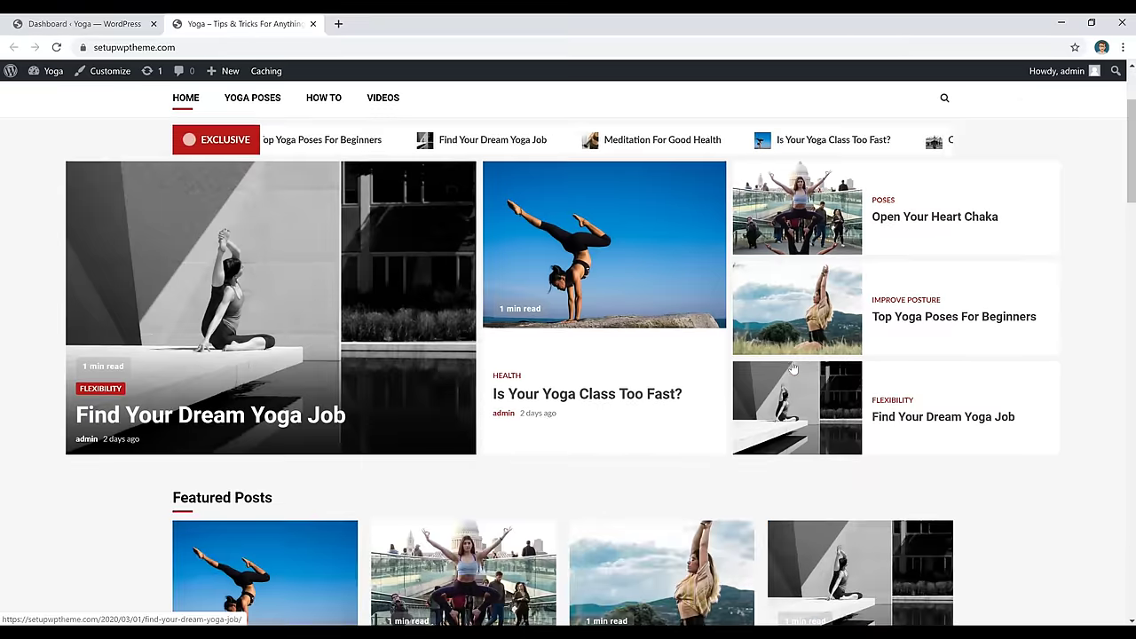
pyautogui.scroll(-6, 778, 365)
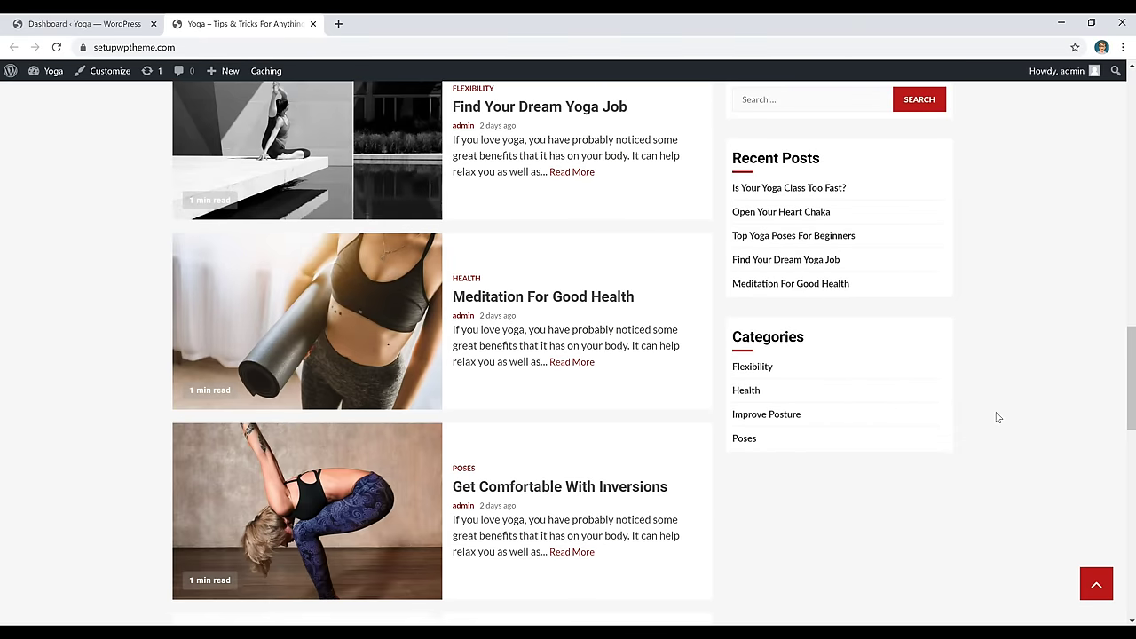
pyautogui.scroll(7, 995, 417)
pyautogui.scroll(8, 997, 416)
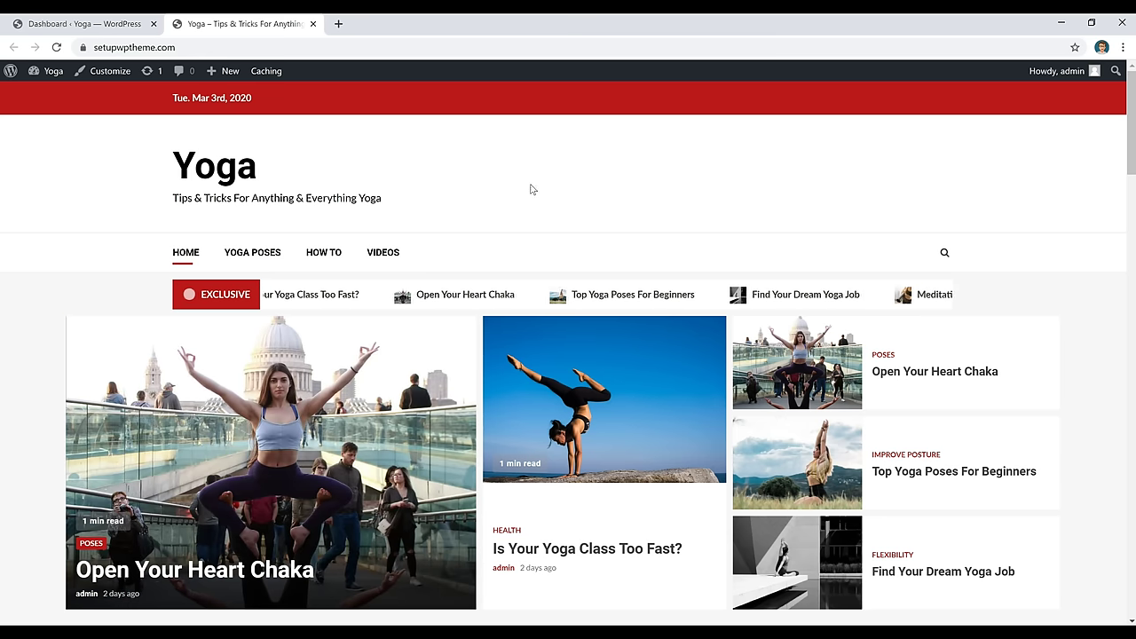
# Return to the site's admin dashboard and open the list of installed themes
pyautogui.moveTo(39, 78)
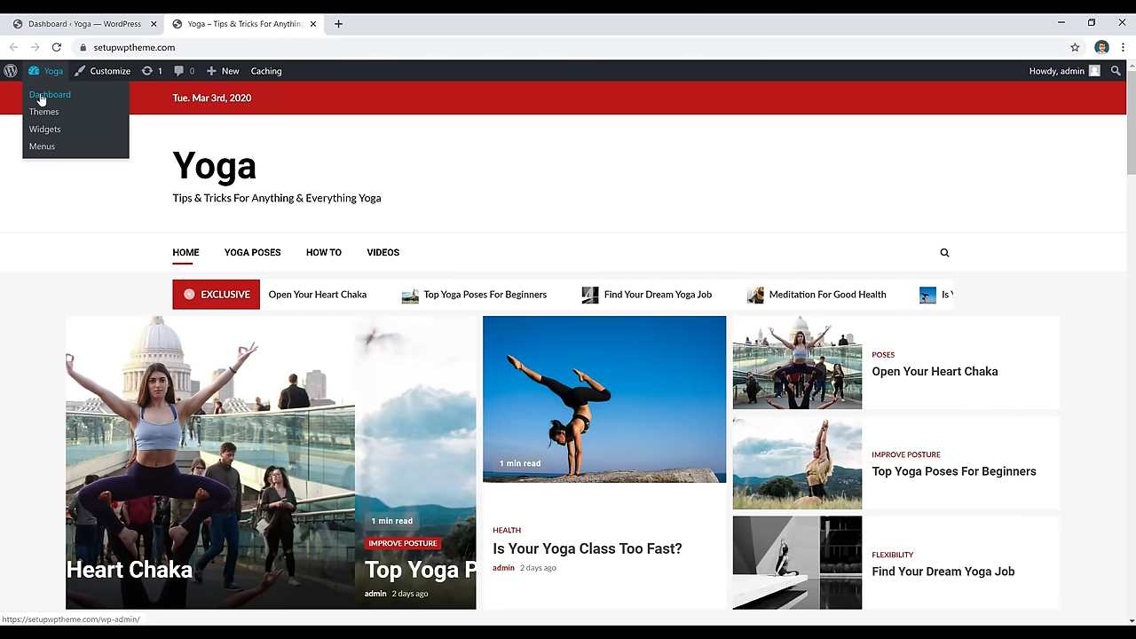
pyautogui.click(39, 98)
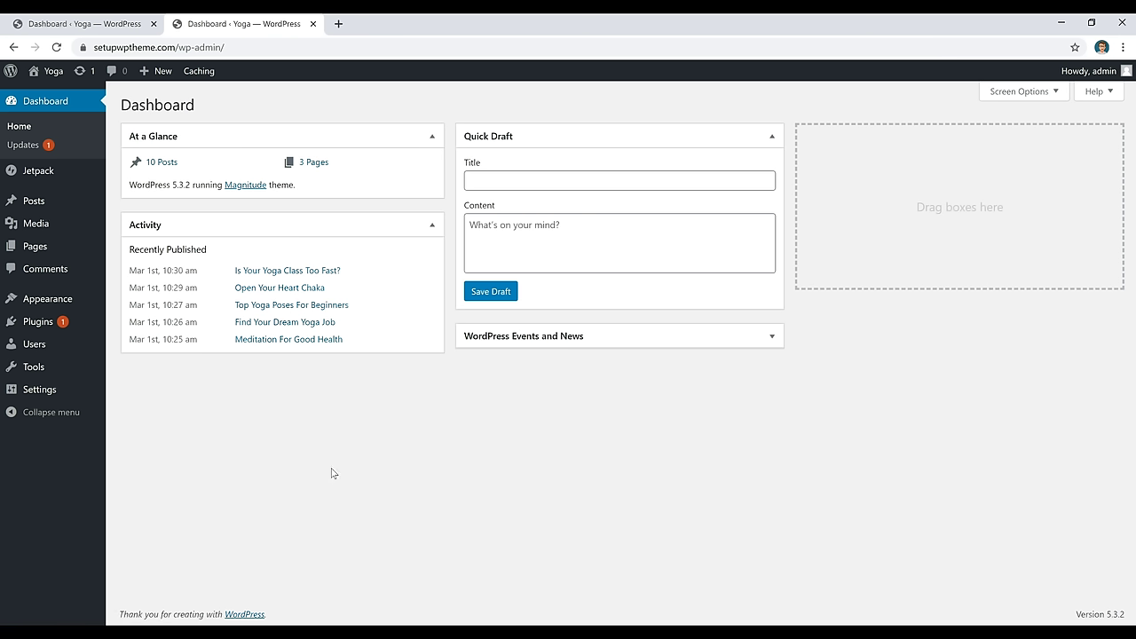
pyautogui.moveTo(36, 299)
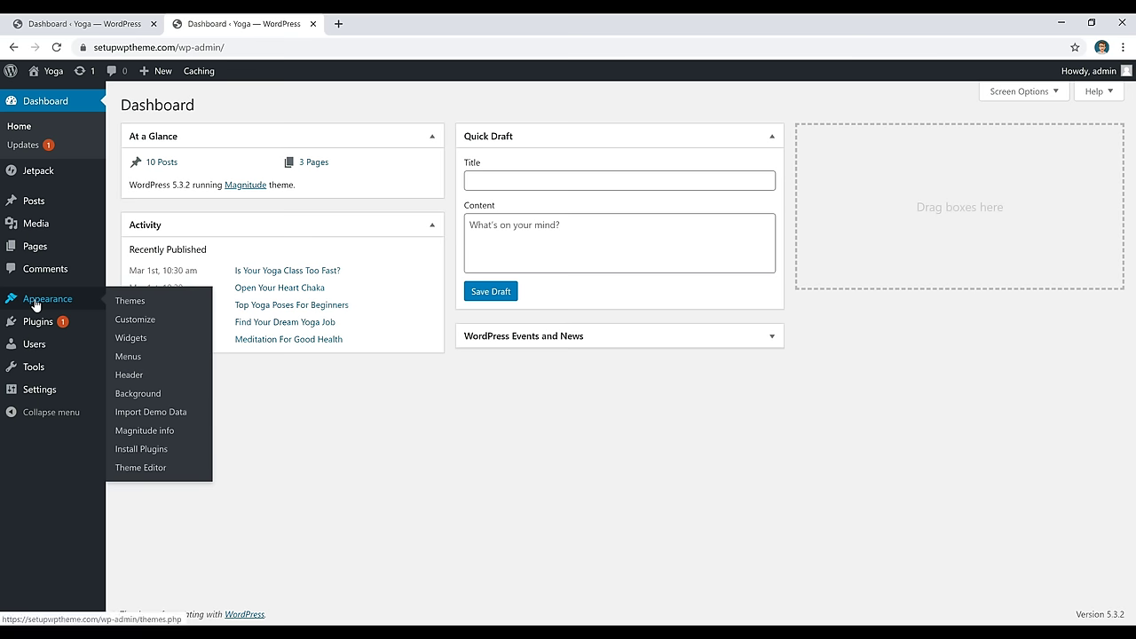
pyautogui.click(129, 302)
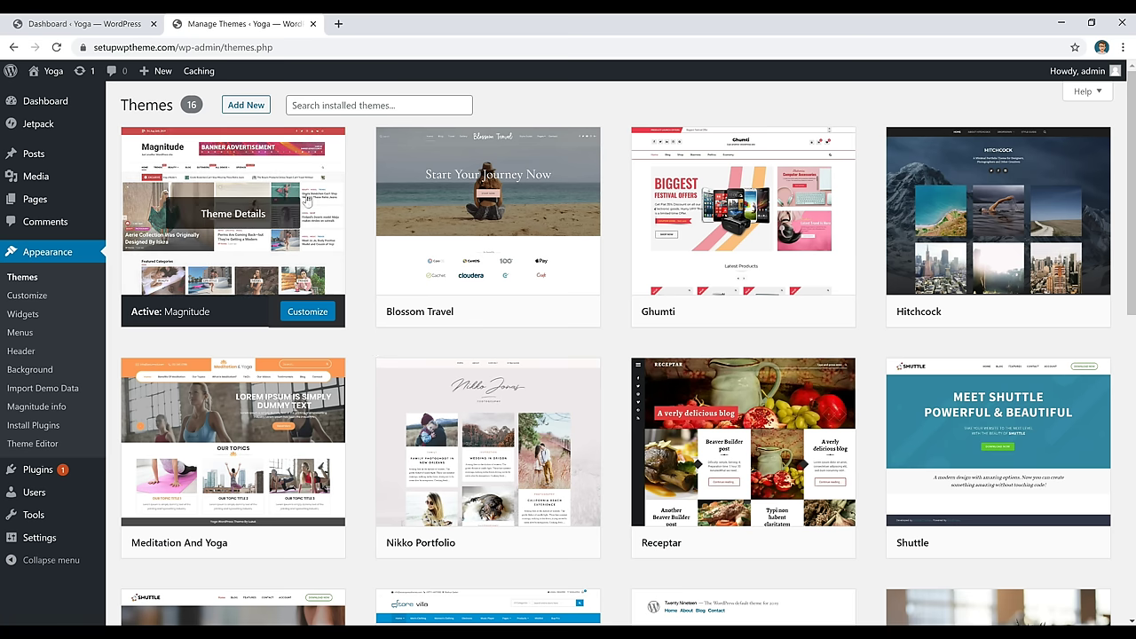
# Open the page for adding themes and browse the Popular and Latest theme collections
pyautogui.click(248, 105)
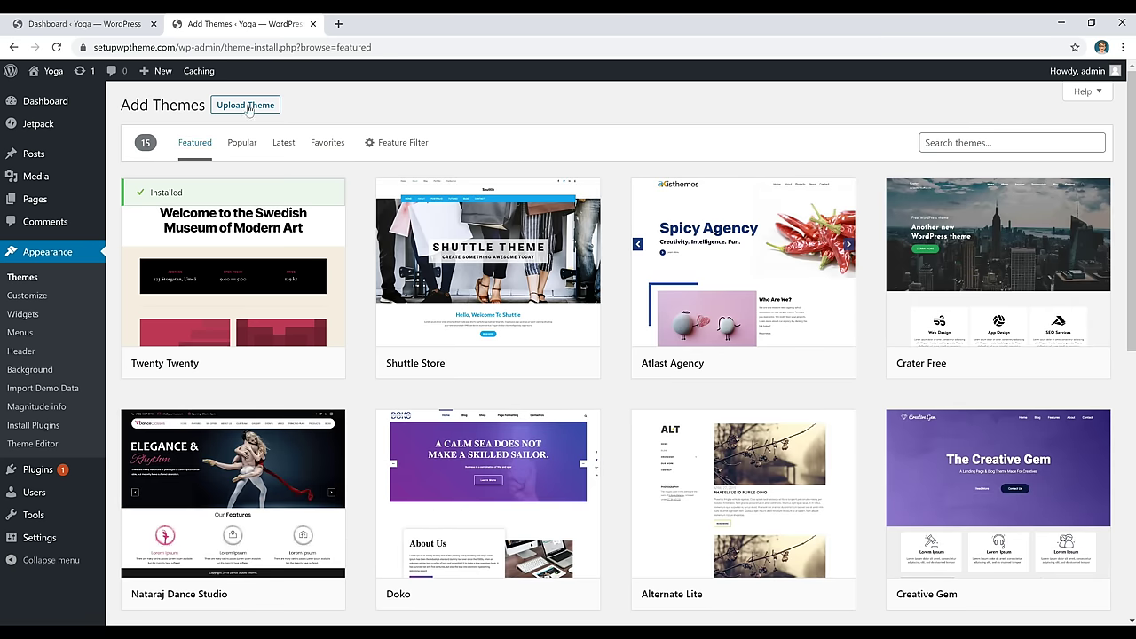
pyautogui.click(243, 142)
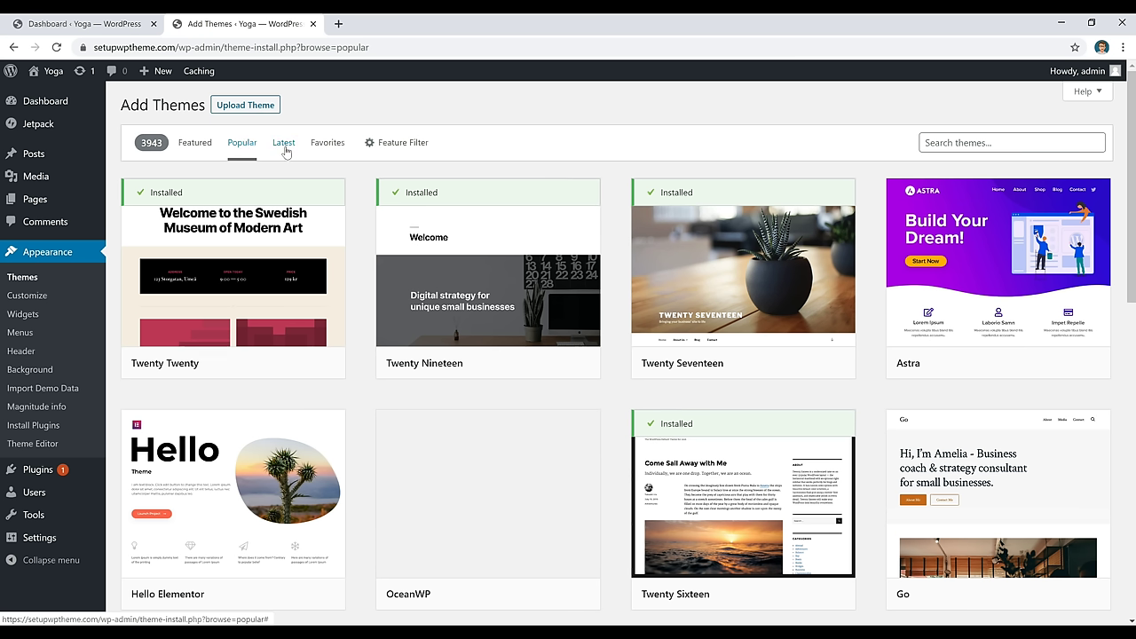
pyautogui.click(284, 147)
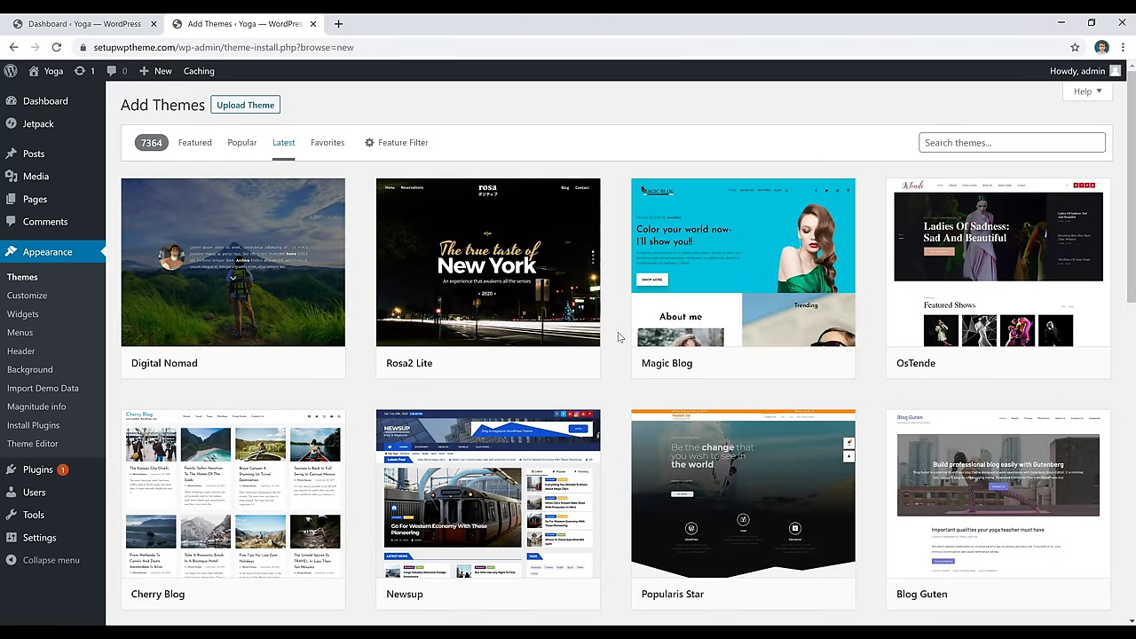
pyautogui.scroll(-5, 619, 337)
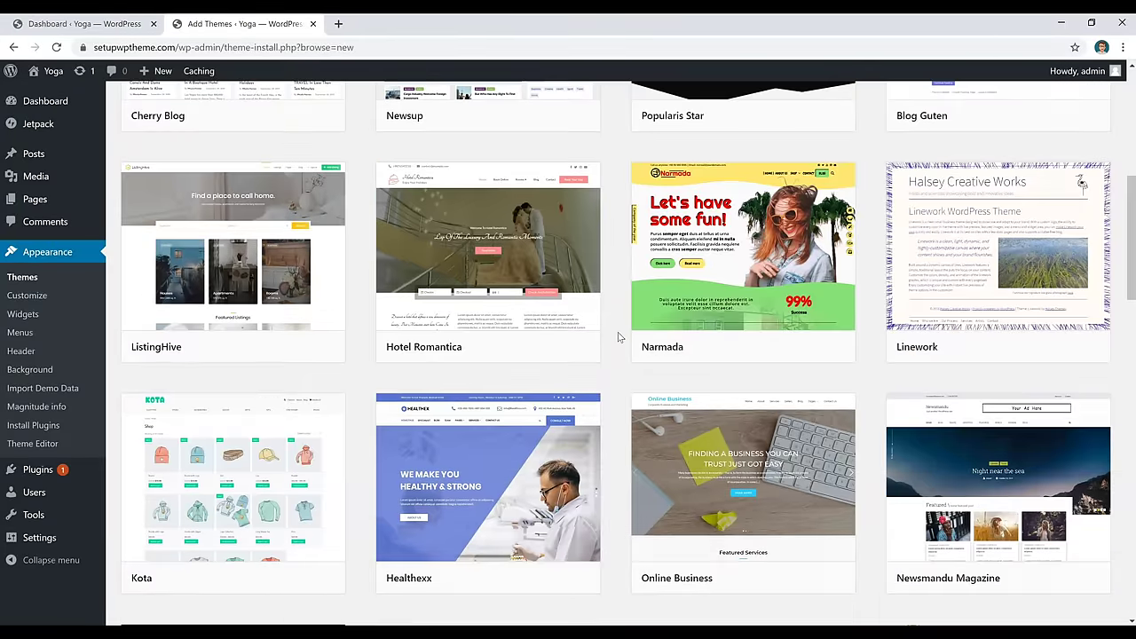
pyautogui.scroll(-5, 619, 338)
pyautogui.scroll(4, 619, 338)
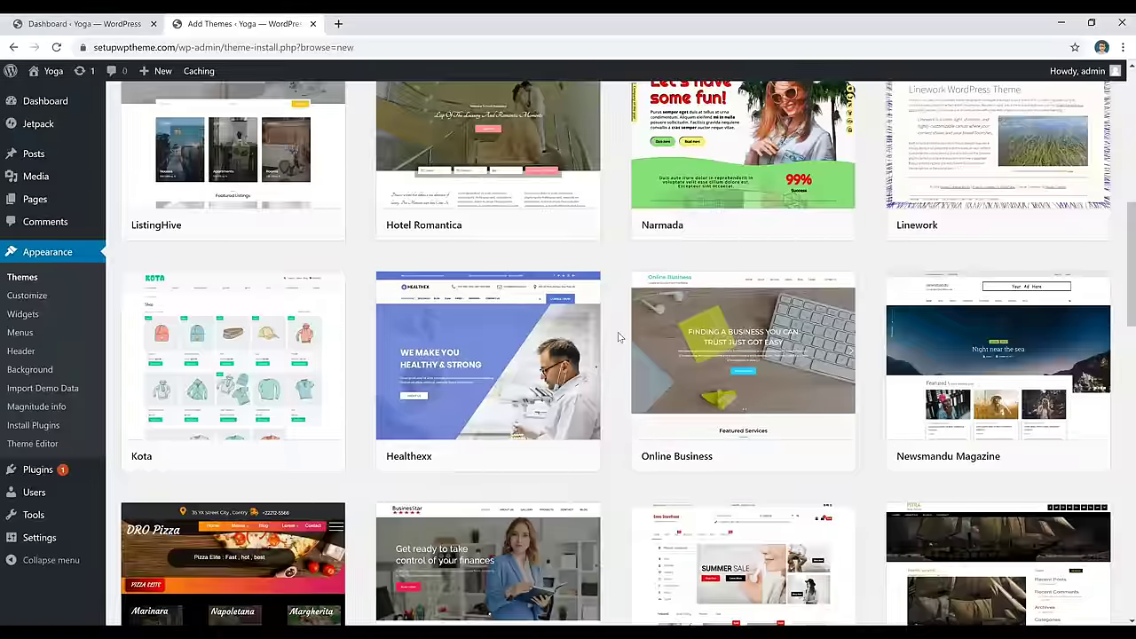
pyautogui.scroll(8, 619, 338)
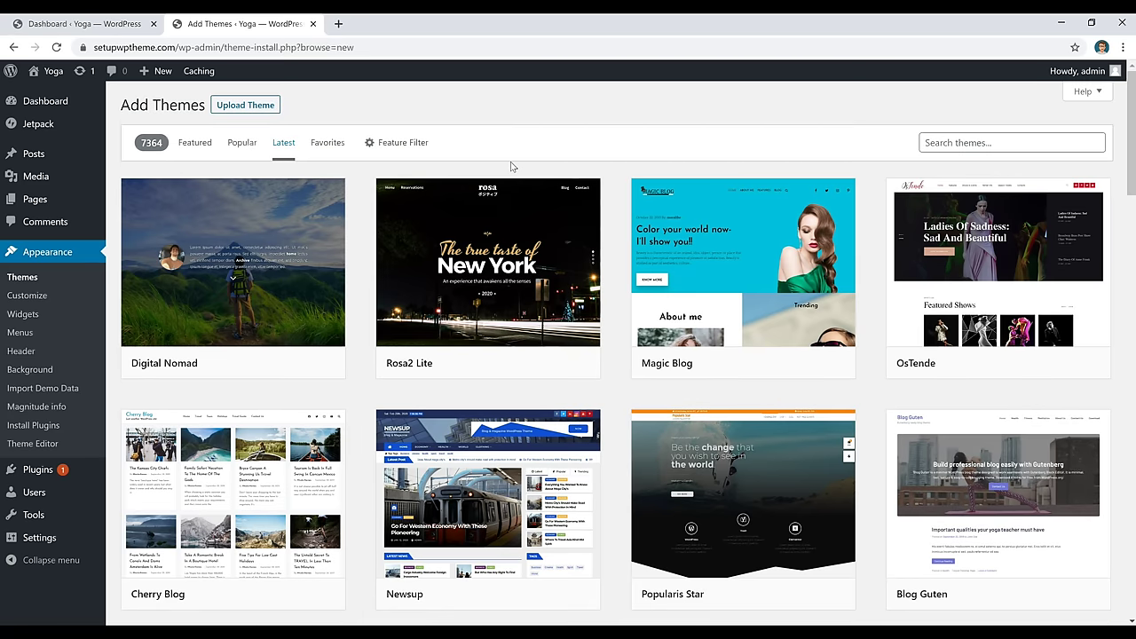
# Look over the feature filter options for themes and search the theme catalogue for magnitude
pyautogui.click(396, 144)
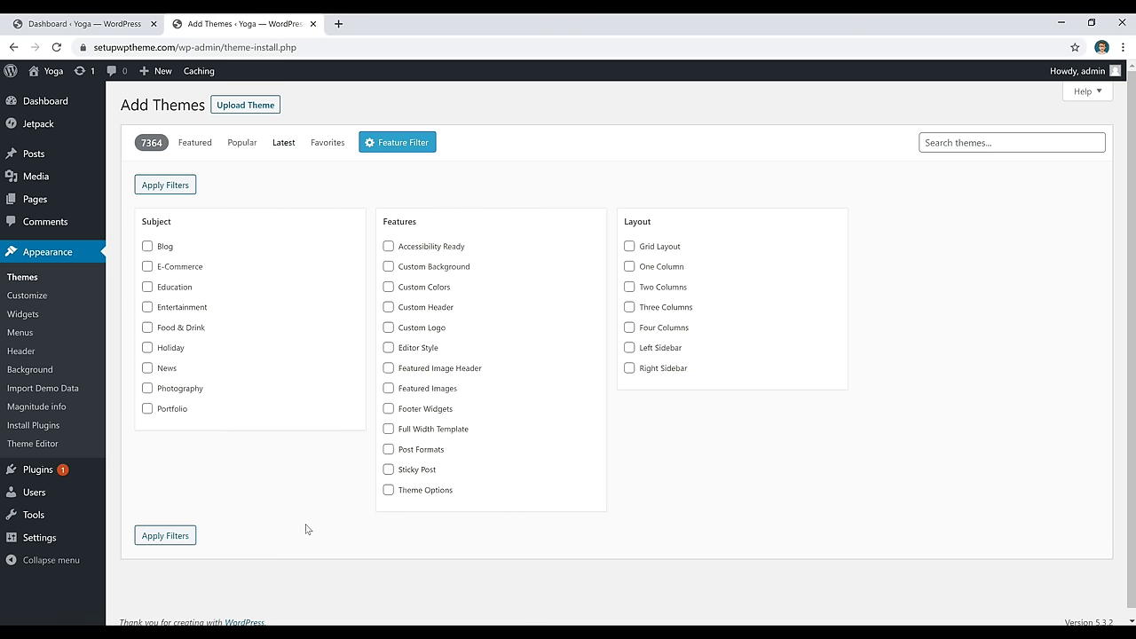
pyautogui.click(613, 195)
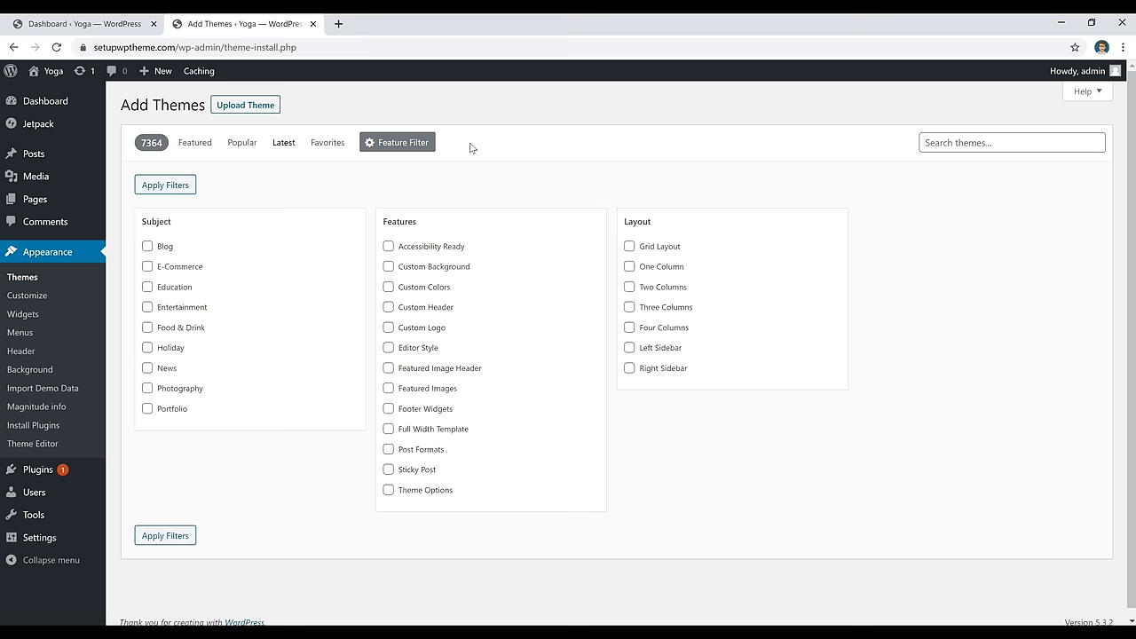
pyautogui.click(1033, 140)
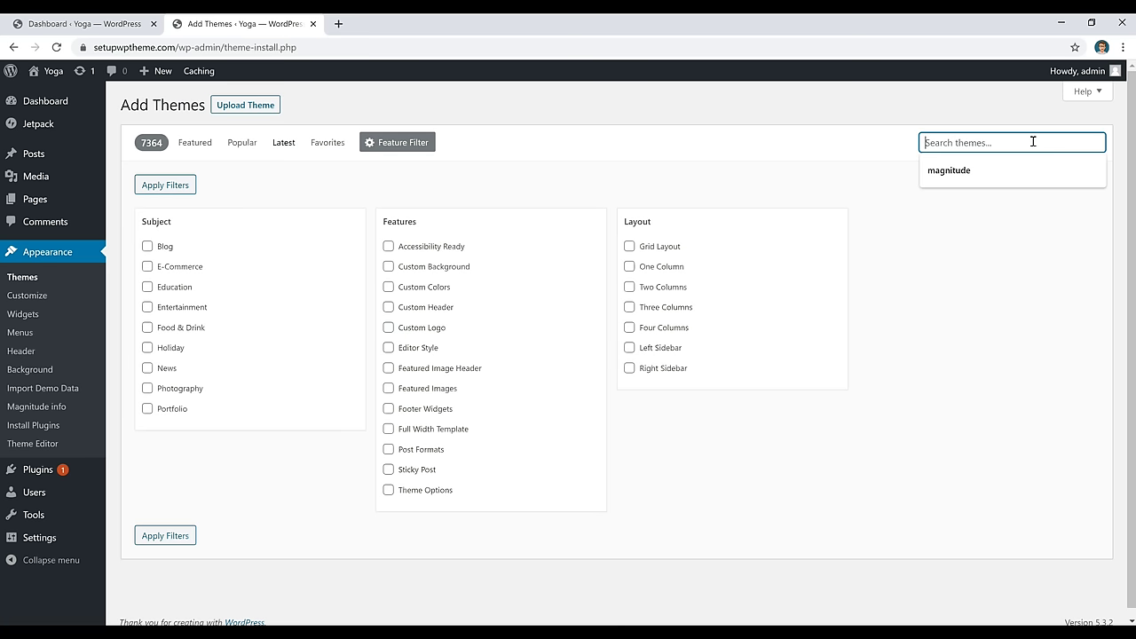
pyautogui.click(982, 173)
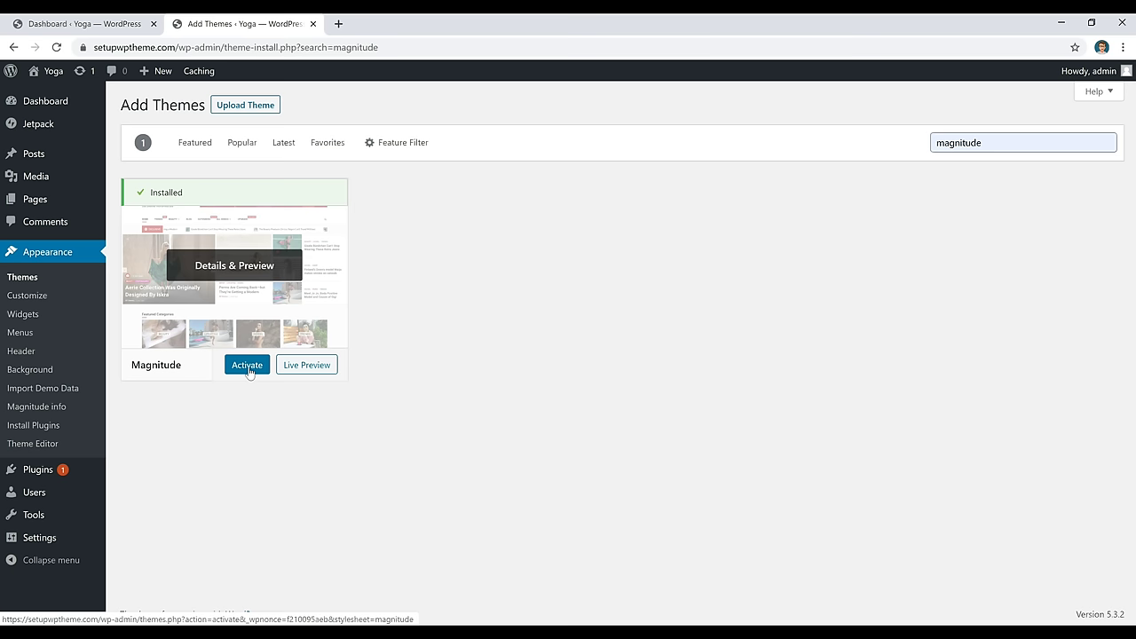
# Check the installed themes, return to the catalogue for adding themes, and examine the Popular collection and Twenty Fifteen's install option
pyautogui.click(26, 278)
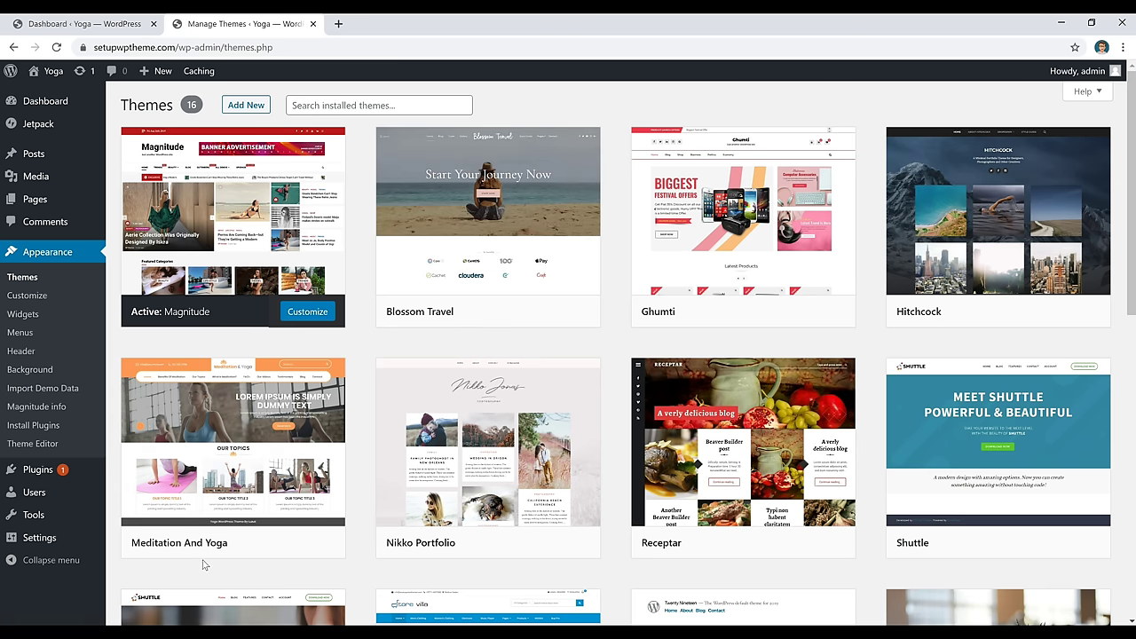
pyautogui.click(244, 106)
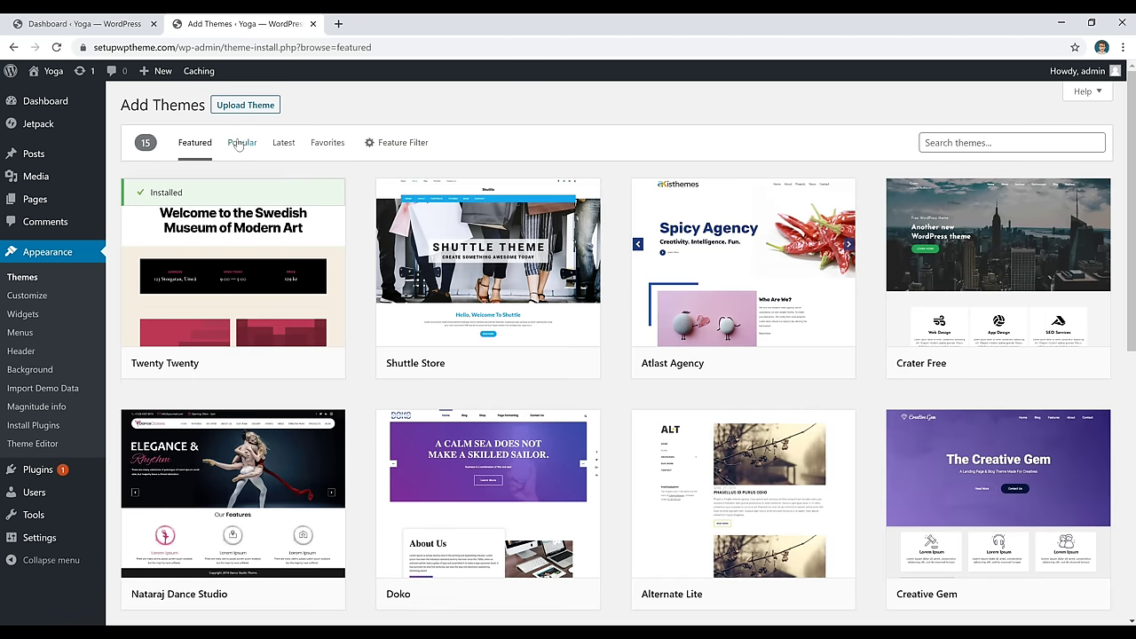
pyautogui.click(240, 151)
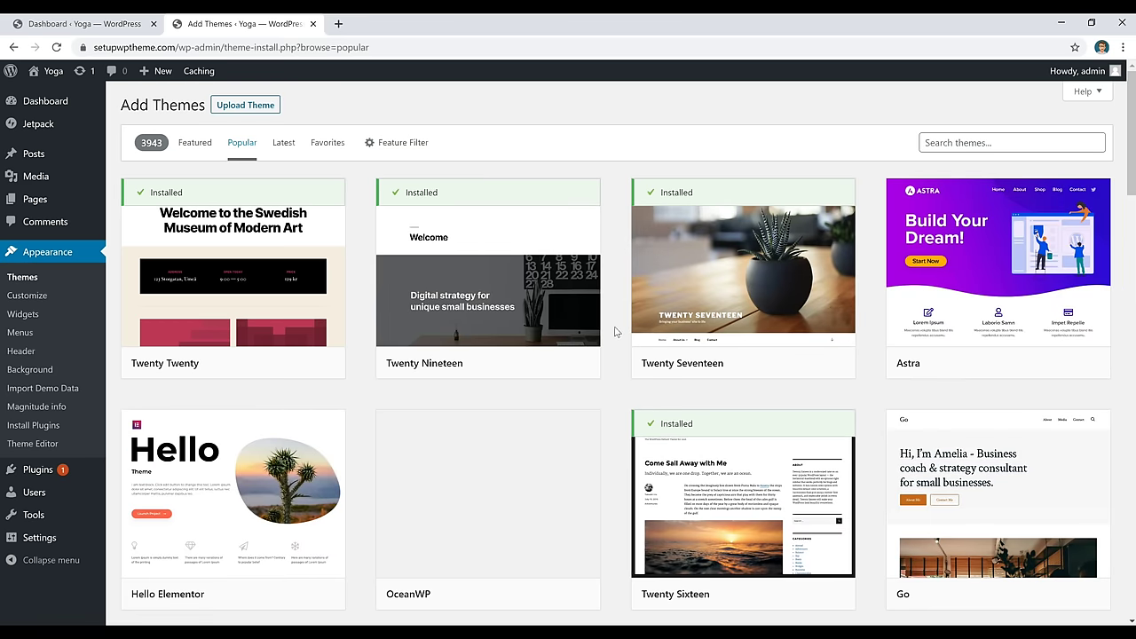
pyautogui.scroll(-5, 612, 335)
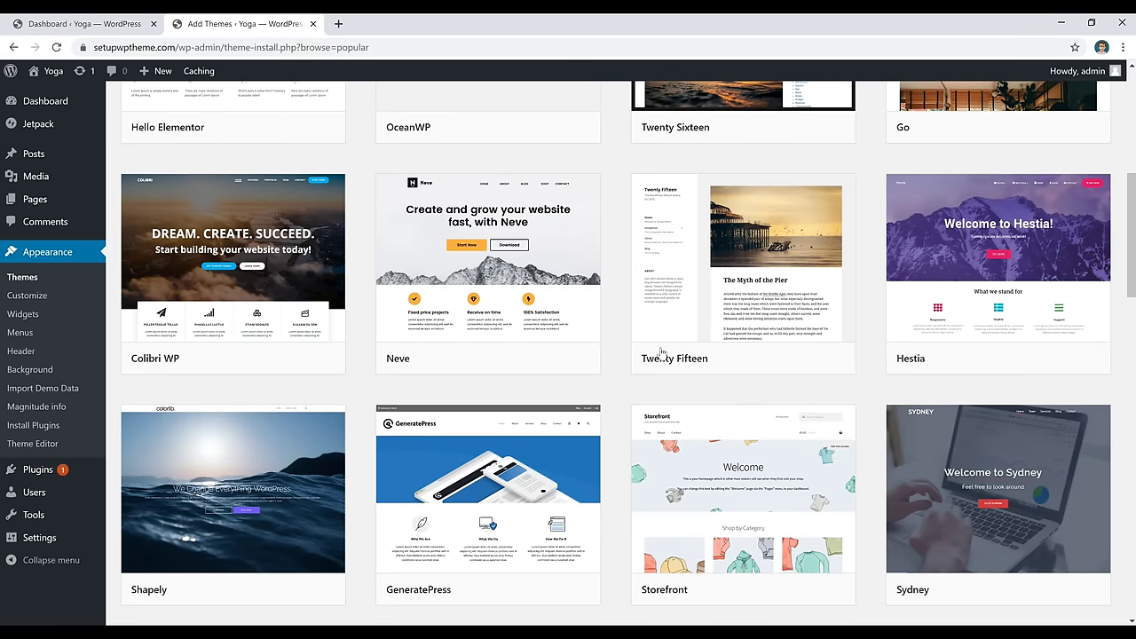
pyautogui.moveTo(765, 368)
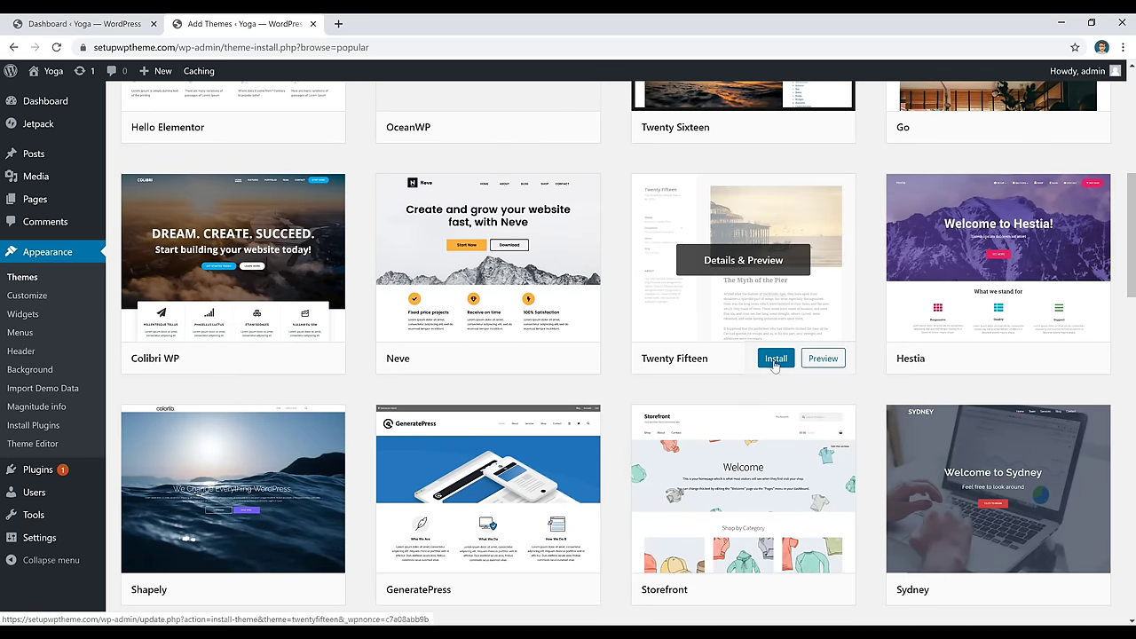
pyautogui.scroll(5, 616, 320)
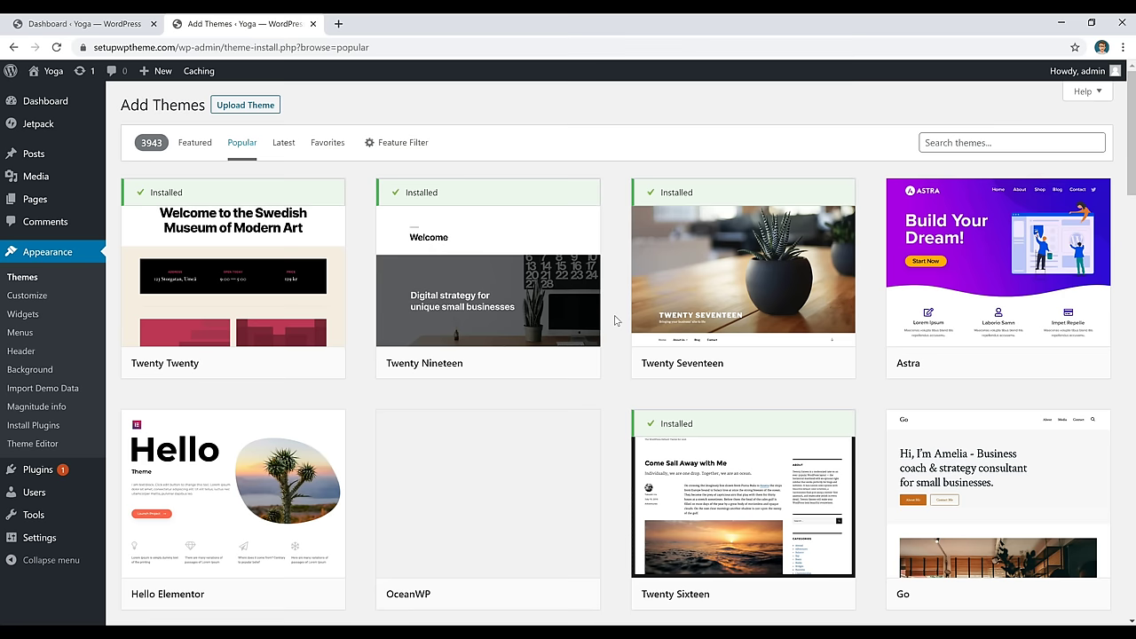
pyautogui.scroll(-4, 615, 321)
pyautogui.moveTo(770, 426)
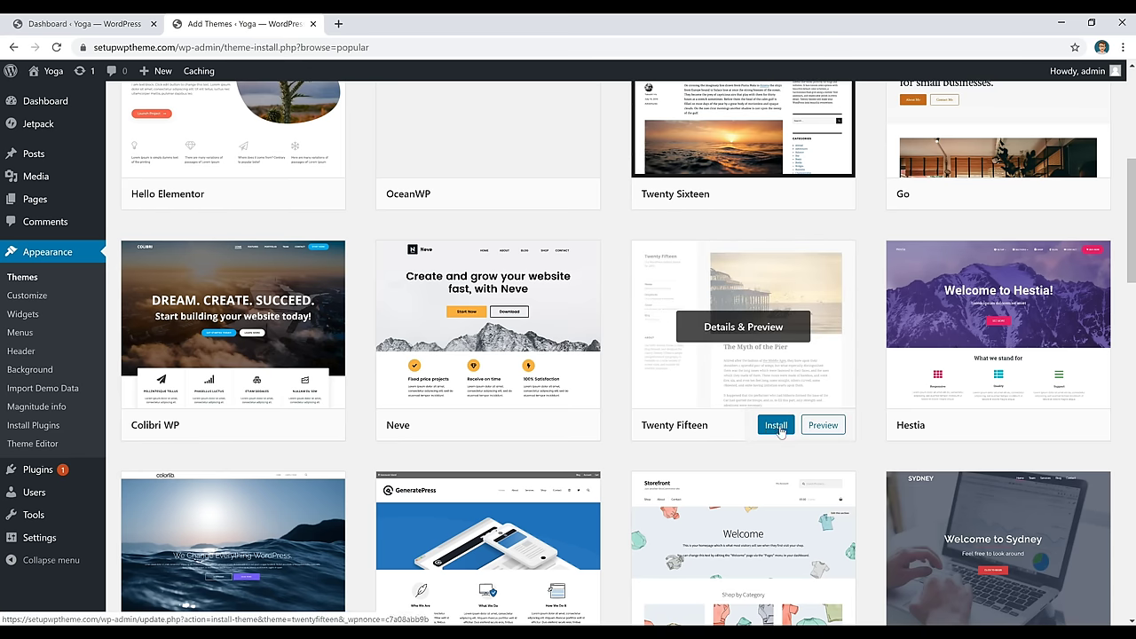
pyautogui.scroll(4, 363, 275)
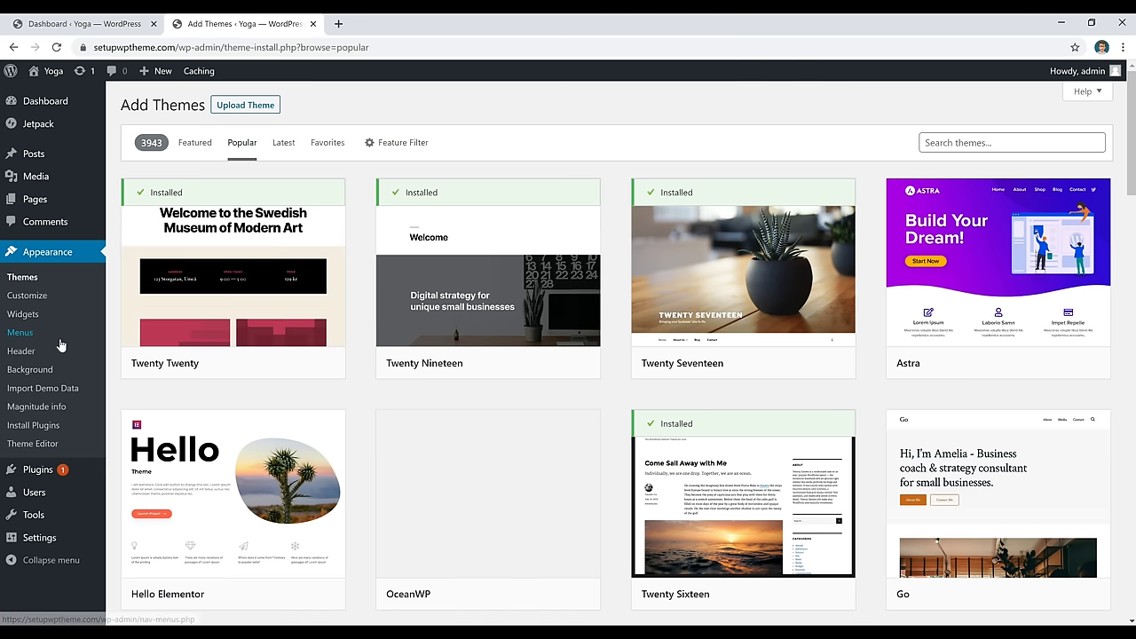
# Open the General settings and review the fields from the site title through to the cache level
pyautogui.moveTo(37, 546)
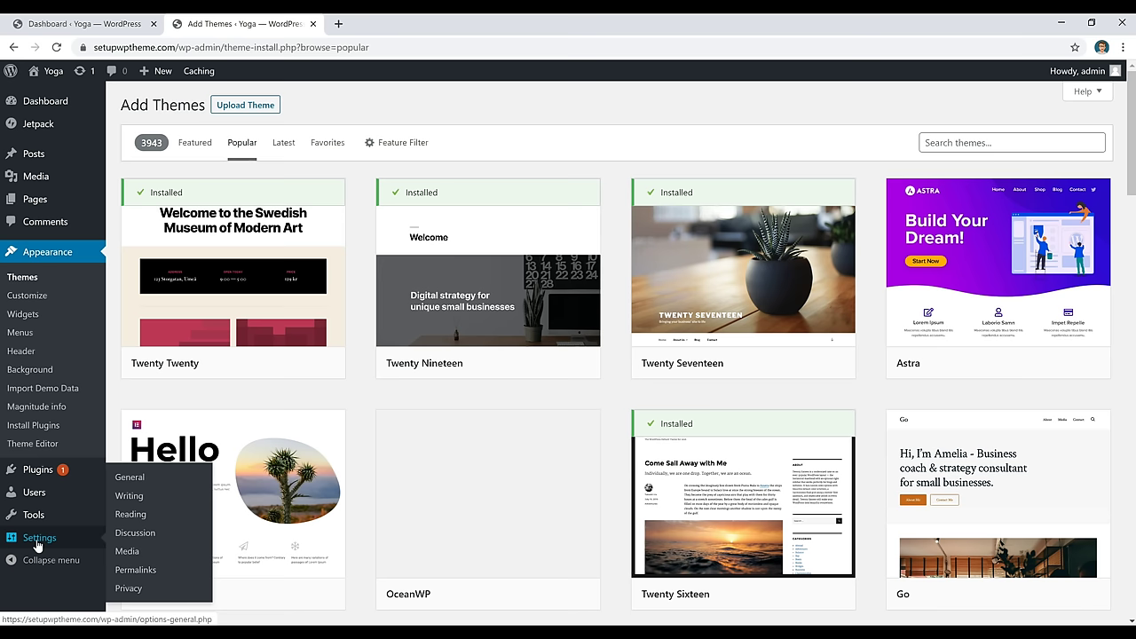
pyautogui.click(131, 479)
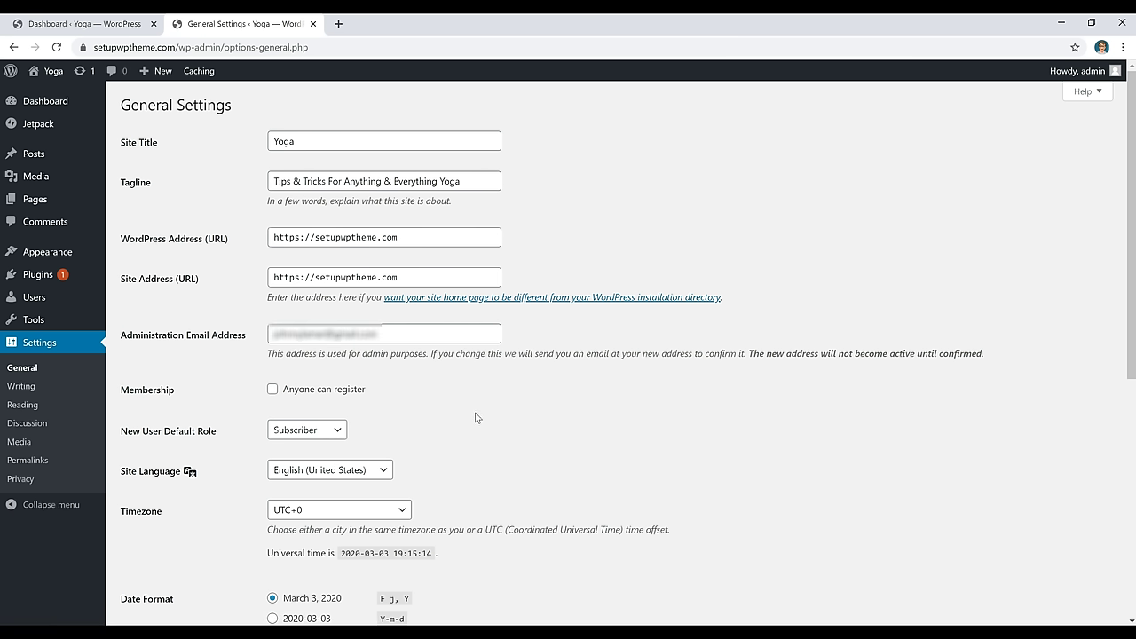
pyautogui.click(348, 143)
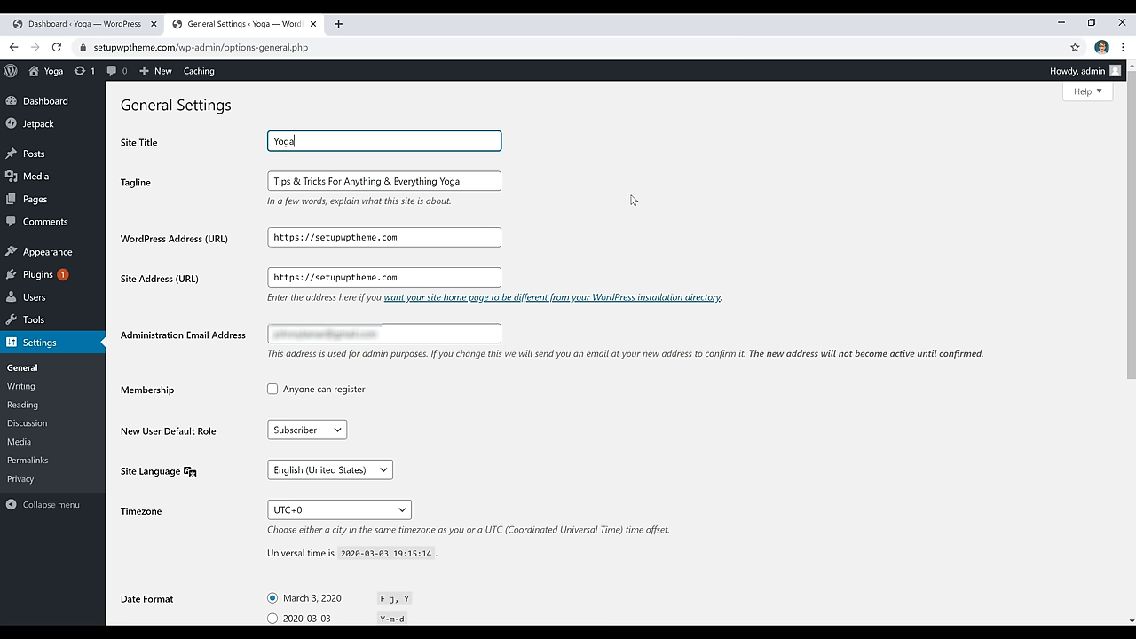
pyautogui.scroll(-5, 633, 200)
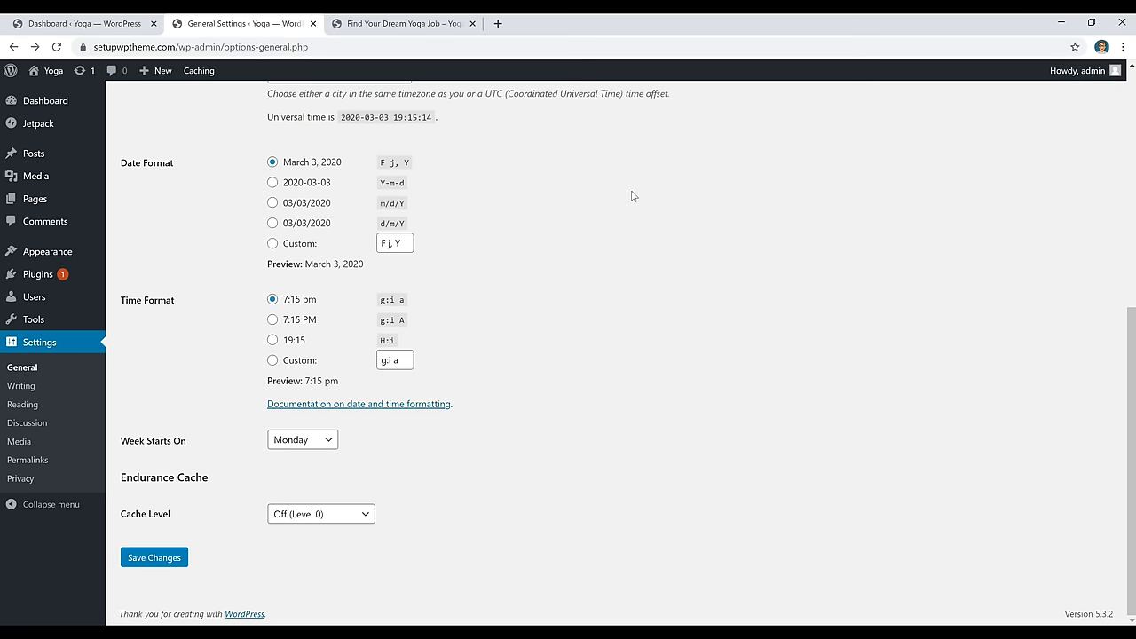
# Set the permalink structure to Post name, save it, and open the Find Your Dream Yoga Job post to check its address
pyautogui.click(420, 23)
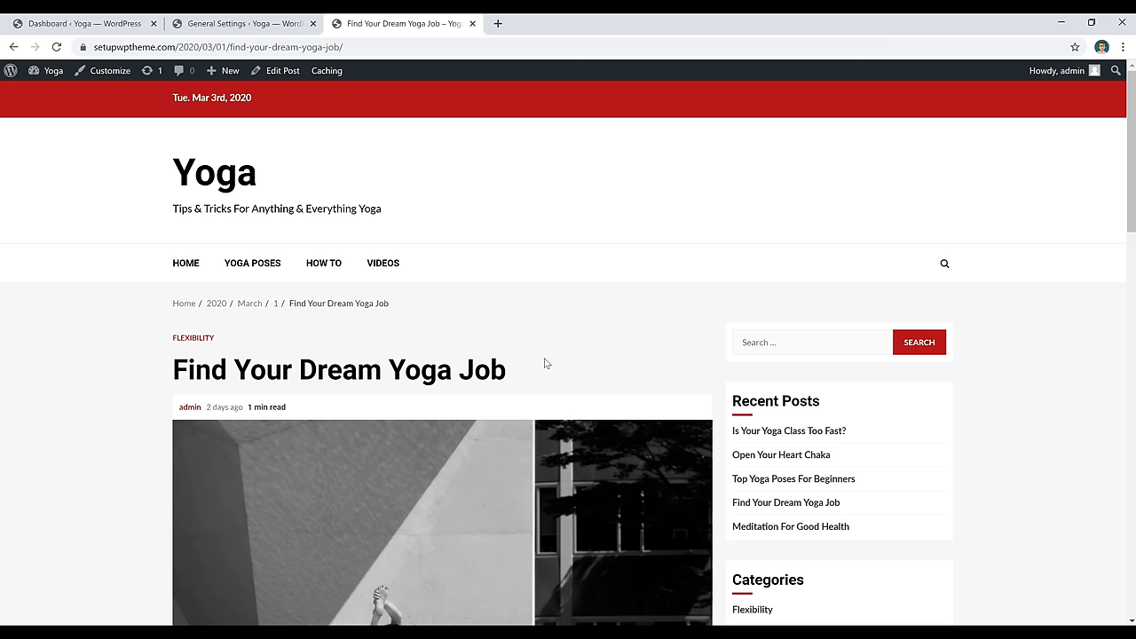
pyautogui.click(266, 24)
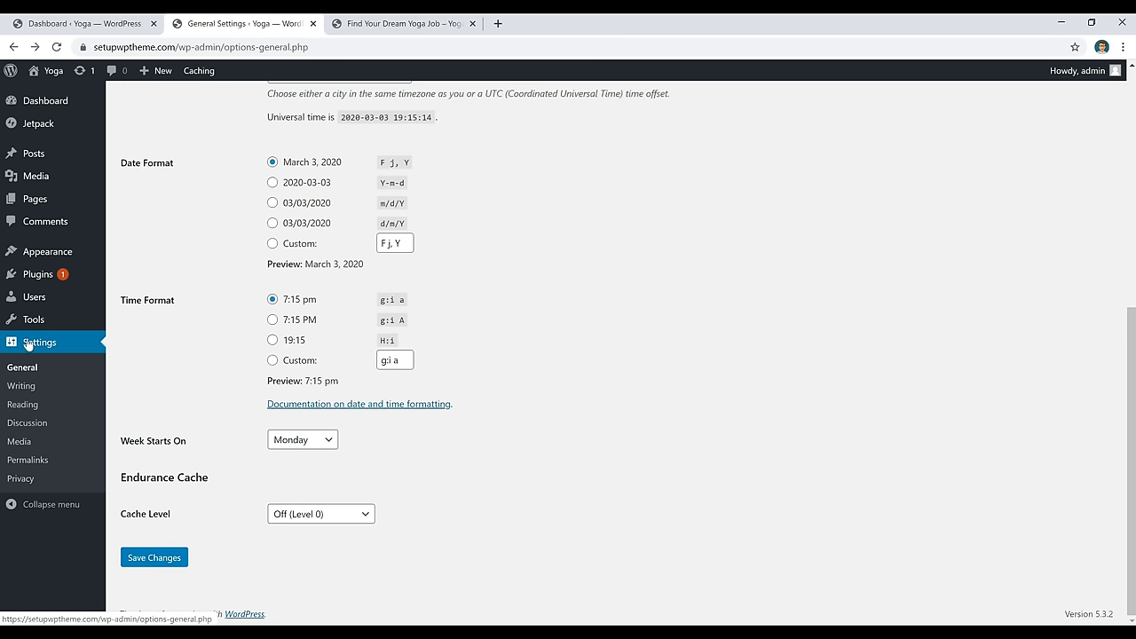
pyautogui.click(32, 460)
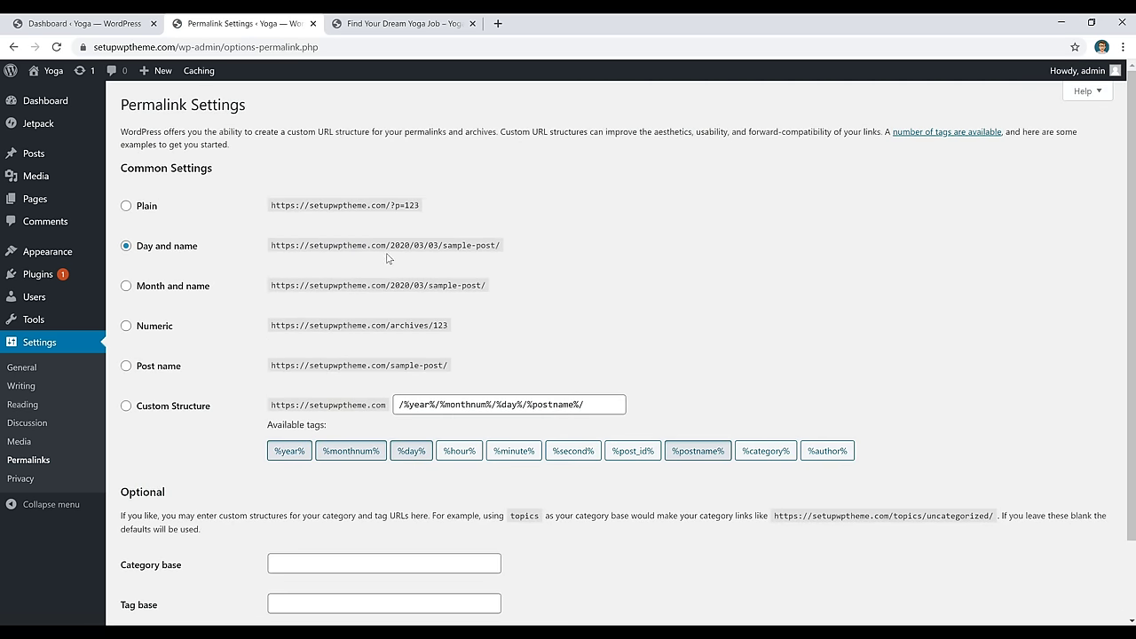
pyautogui.click(126, 368)
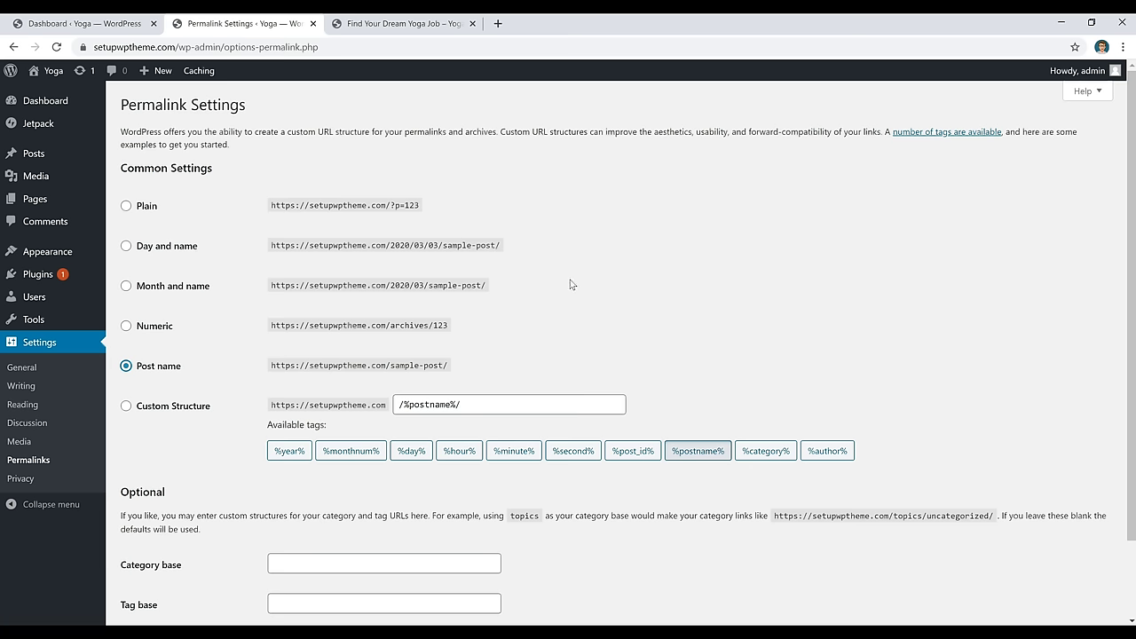
pyautogui.scroll(-1, 573, 284)
pyautogui.click(157, 558)
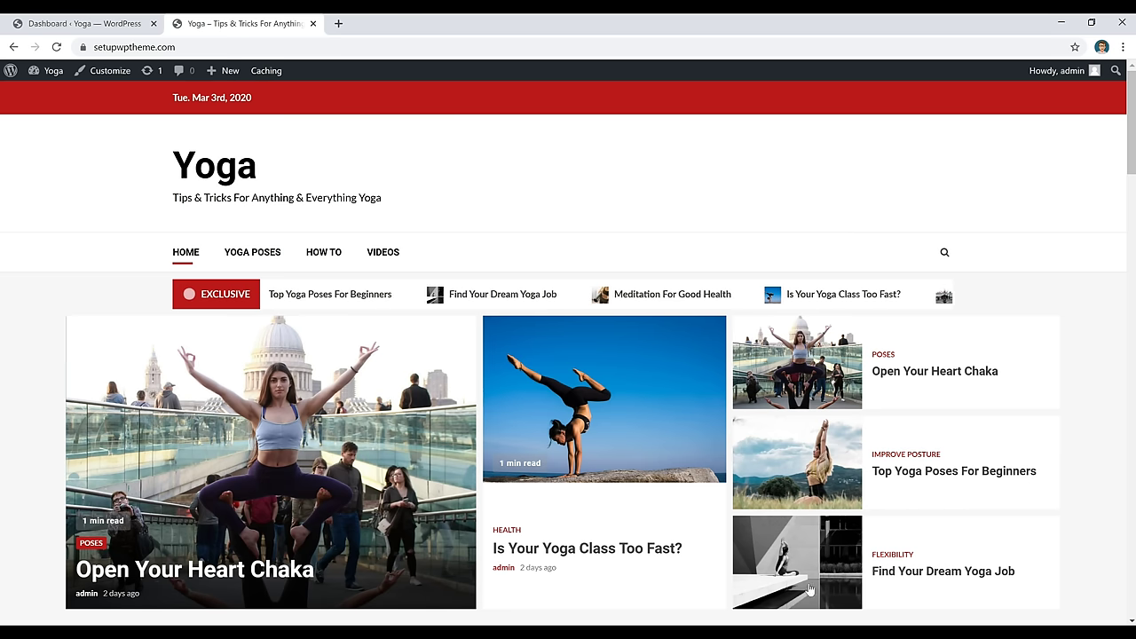
pyautogui.click(815, 586)
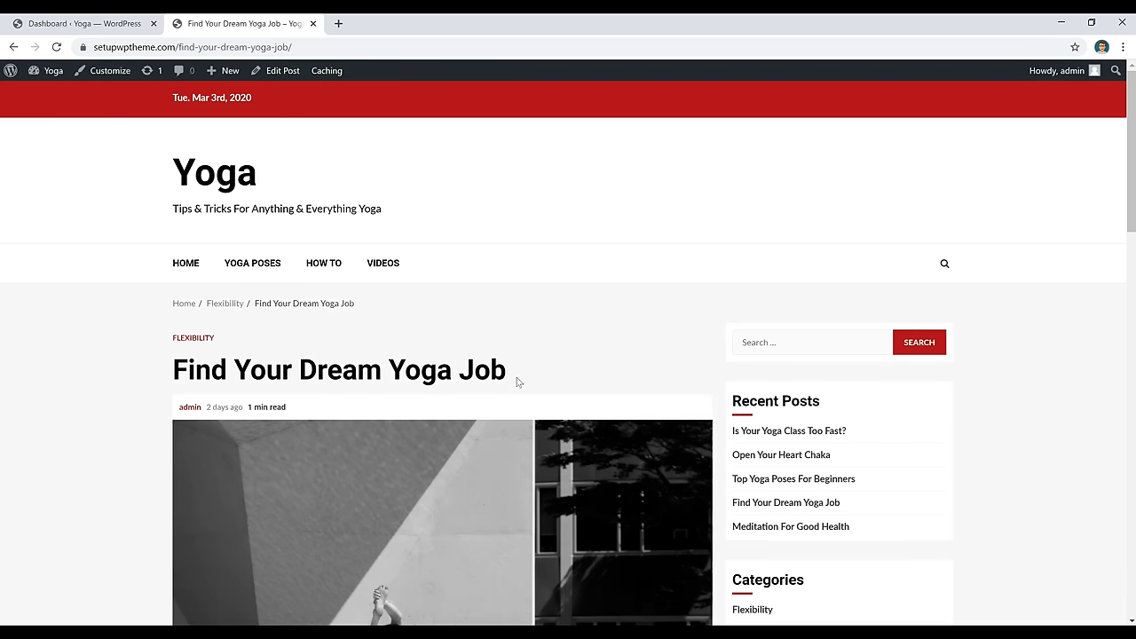
# Open the Top Yoga Poses For Beginners post for editing, and open a blank new post in a separate tab
pyautogui.click(112, 26)
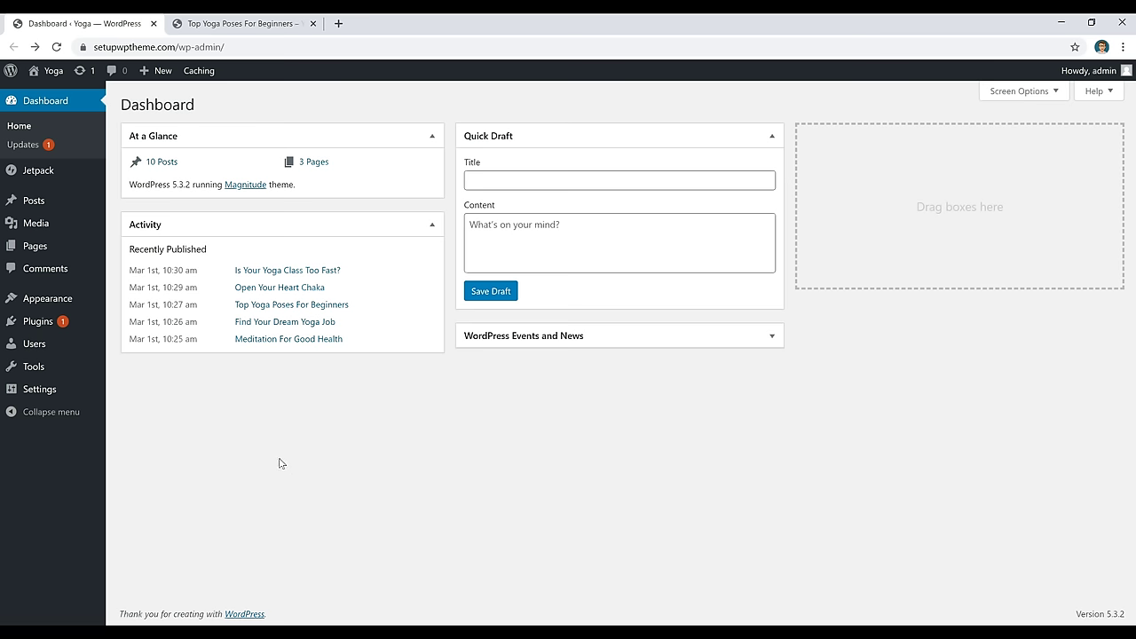
pyautogui.moveTo(36, 201)
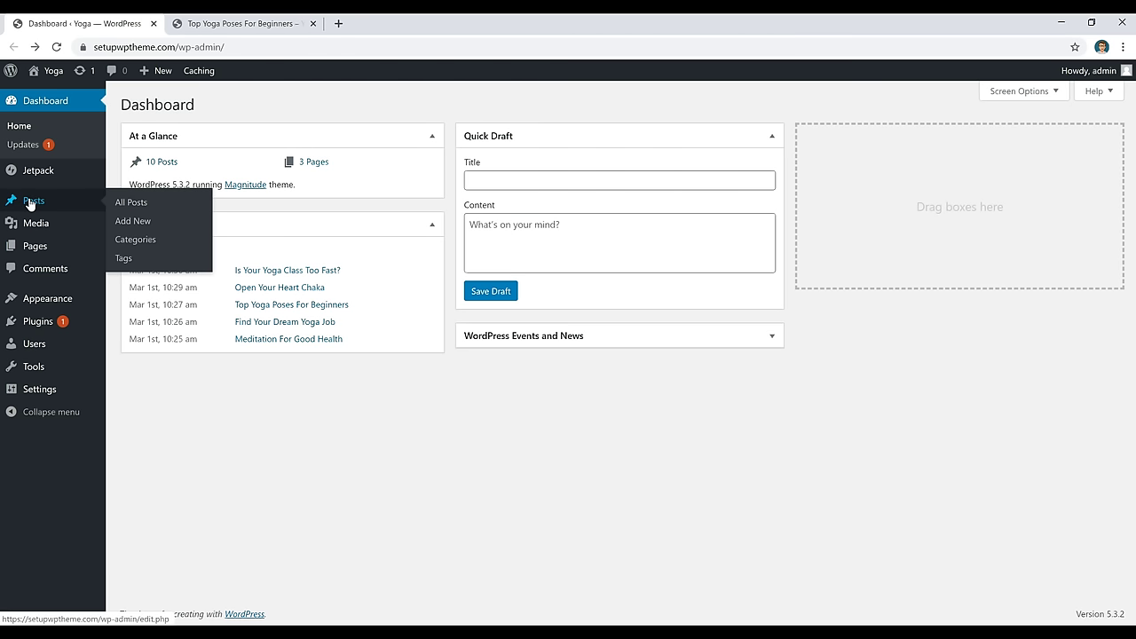
pyautogui.click(32, 203)
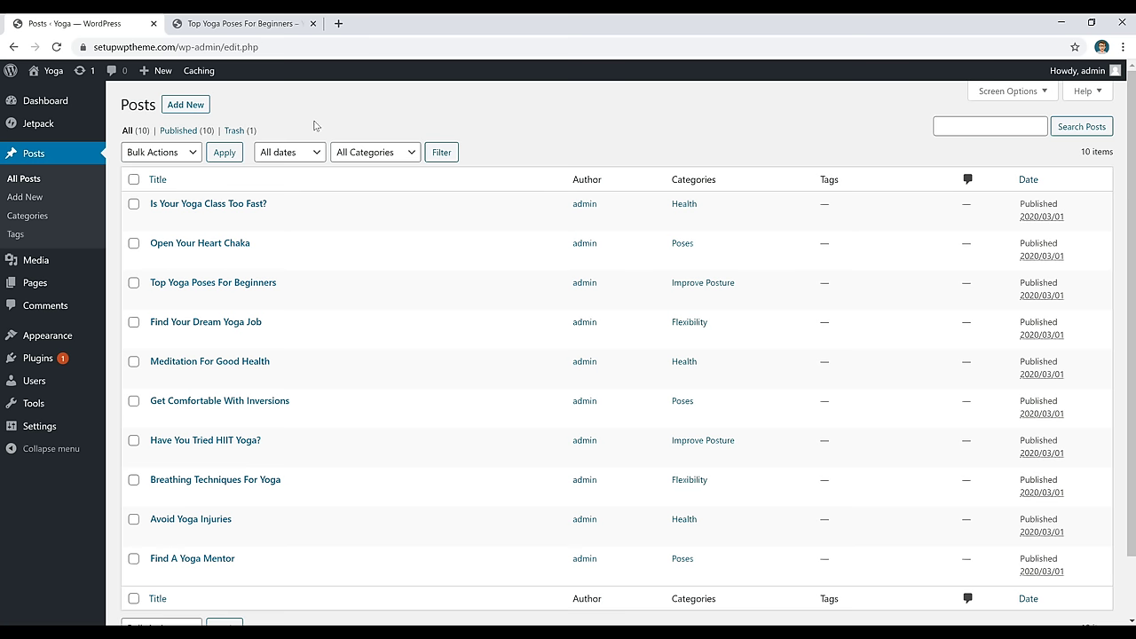
pyautogui.click(249, 284)
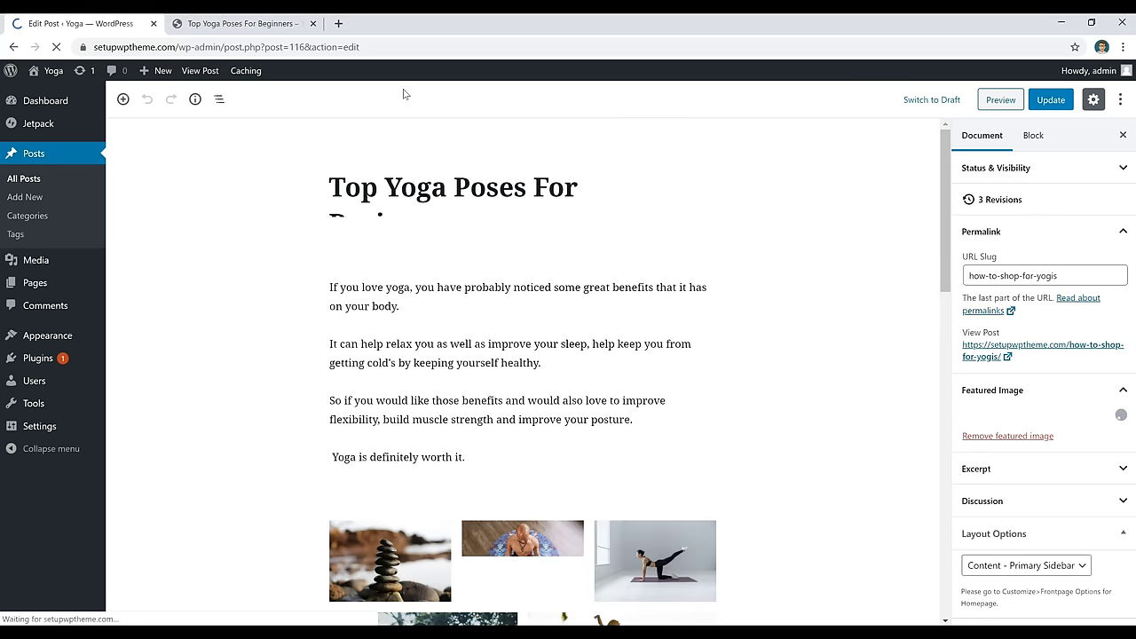
pyautogui.middleClick(25, 196)
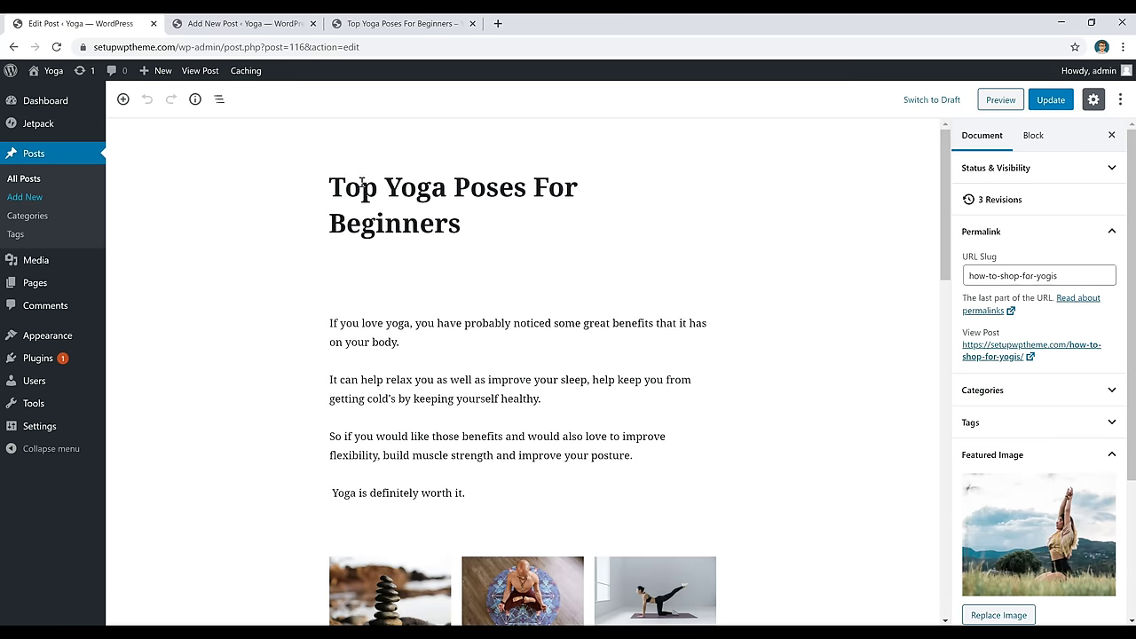
# Examine the Top Yoga Poses For Beginners post from its text down to the embedded video, and compare it with the blank new post
pyautogui.scroll(-3, 796, 235)
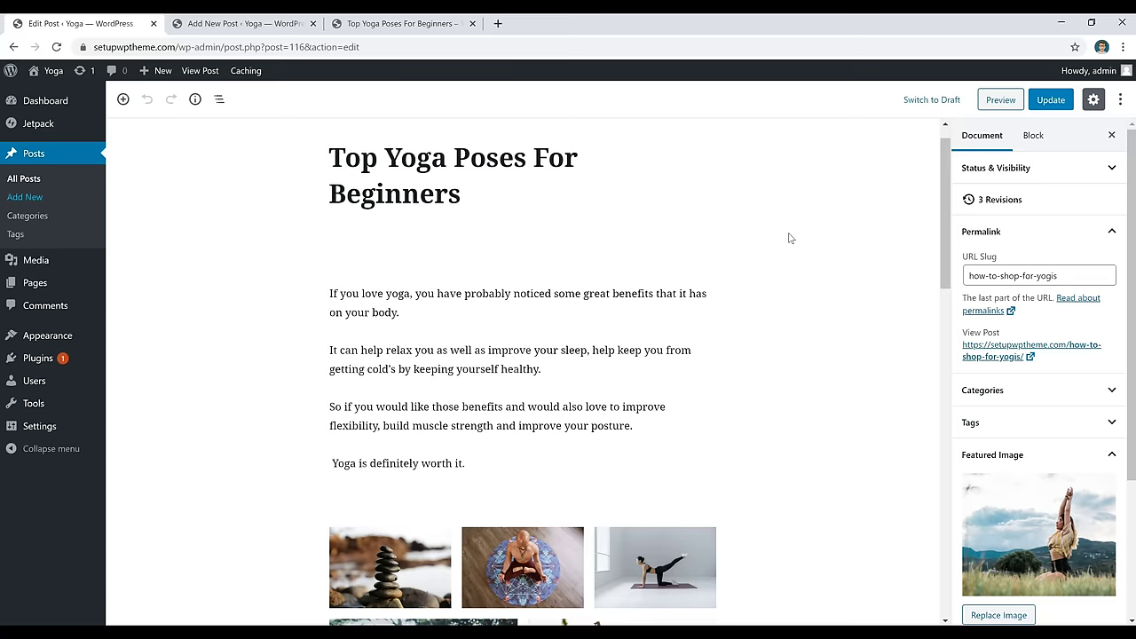
pyautogui.scroll(-3, 769, 254)
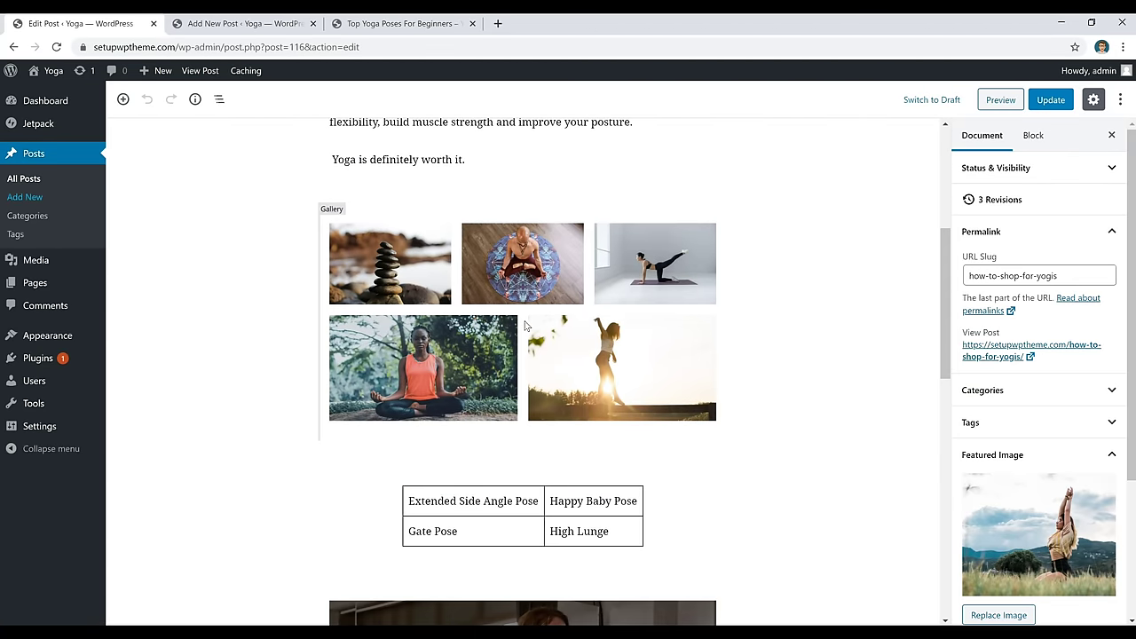
pyautogui.scroll(-3, 556, 321)
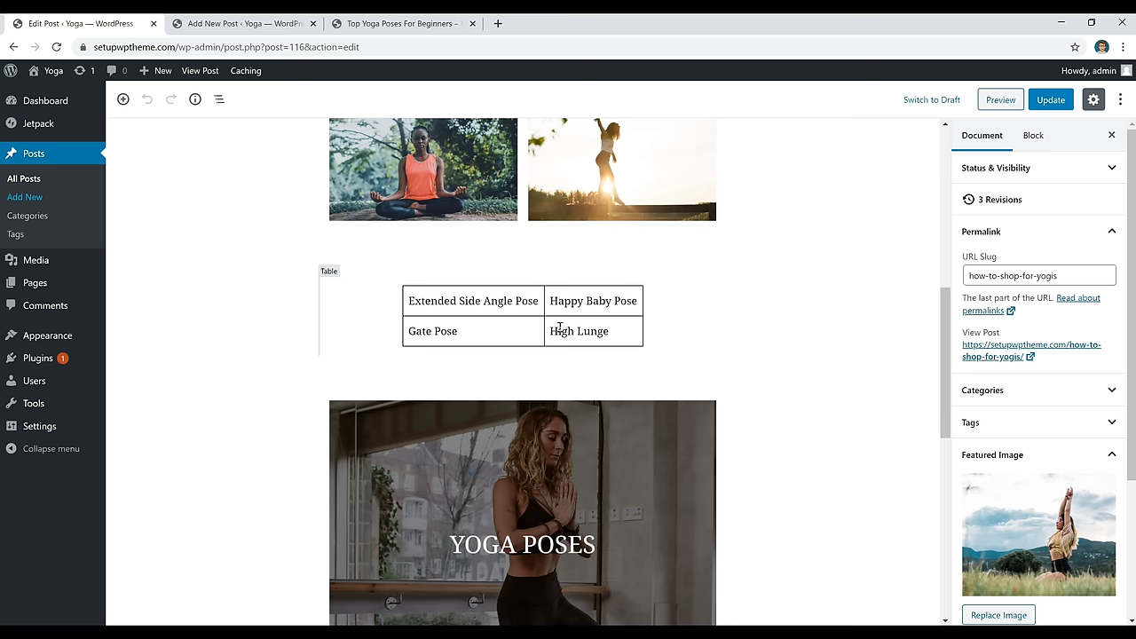
pyautogui.scroll(-3, 562, 331)
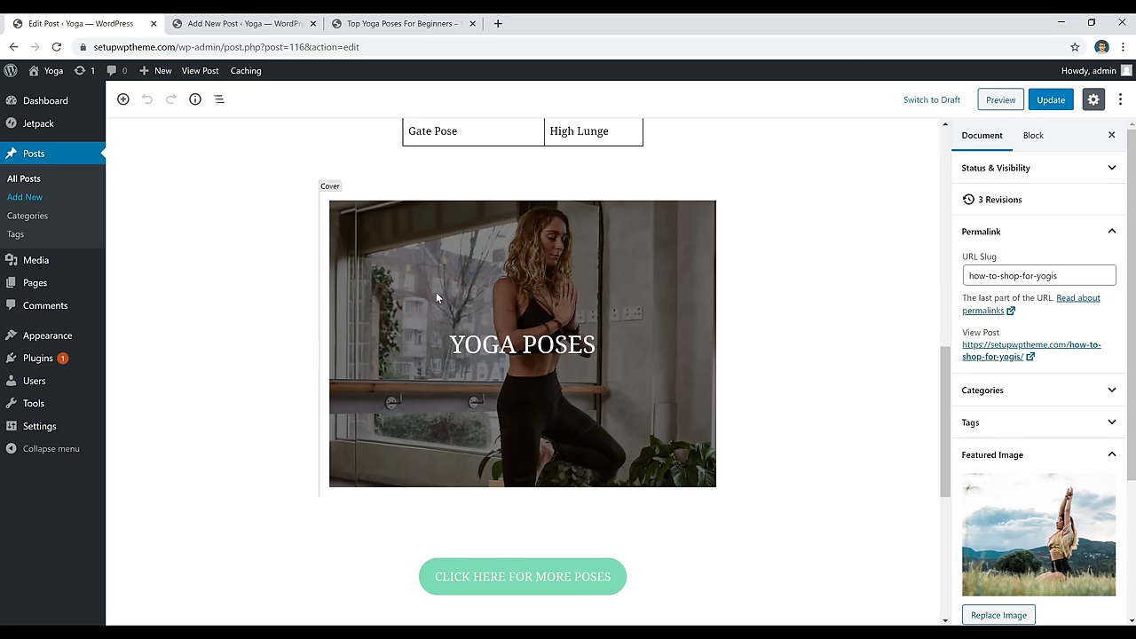
pyautogui.scroll(-3, 267, 298)
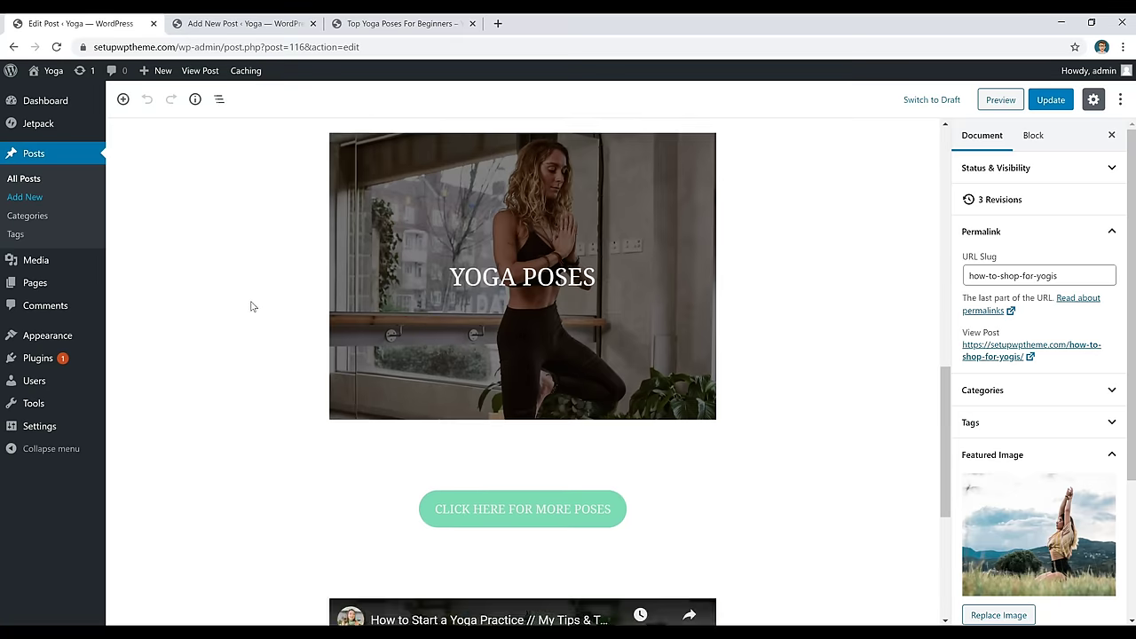
pyautogui.scroll(-2, 468, 296)
pyautogui.scroll(-1, 556, 246)
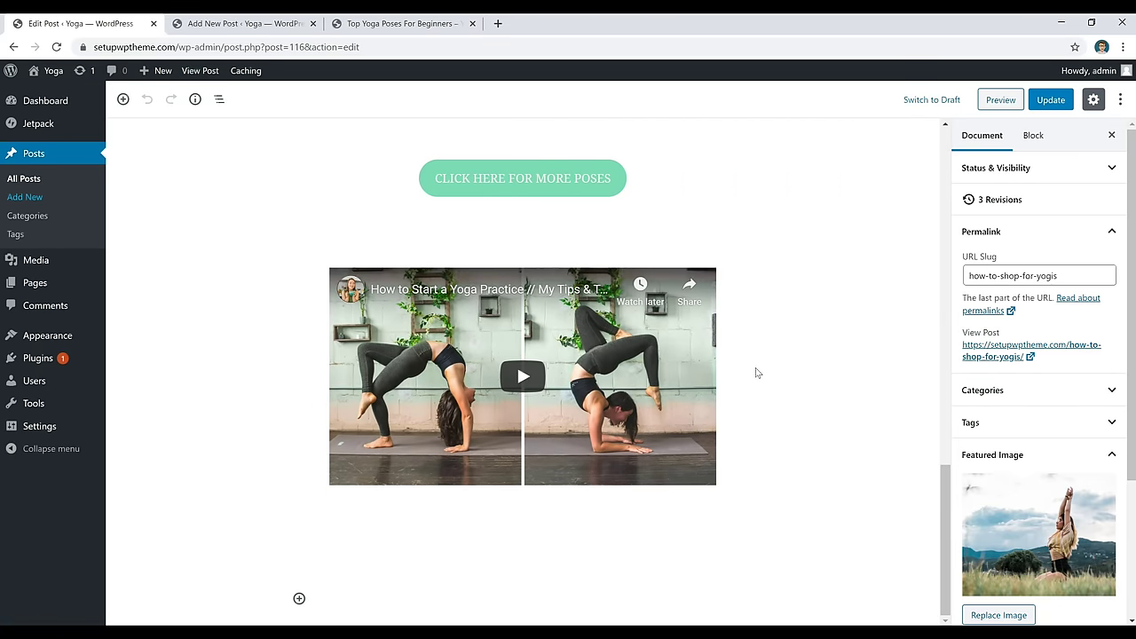
pyautogui.click(258, 26)
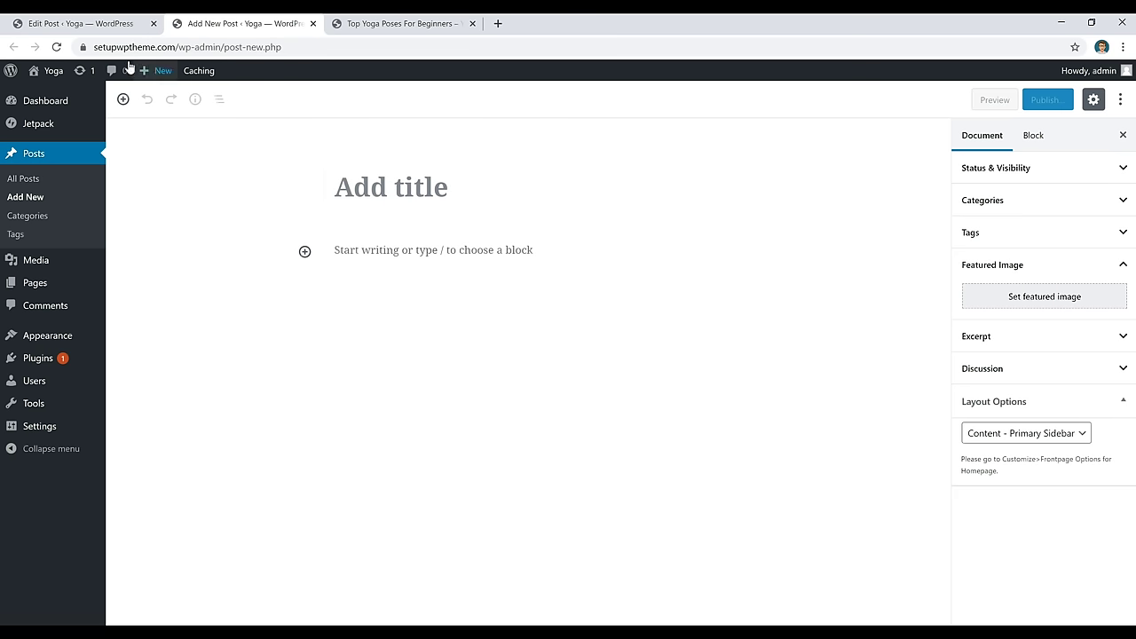
pyautogui.click(115, 24)
pyautogui.scroll(20, 864, 360)
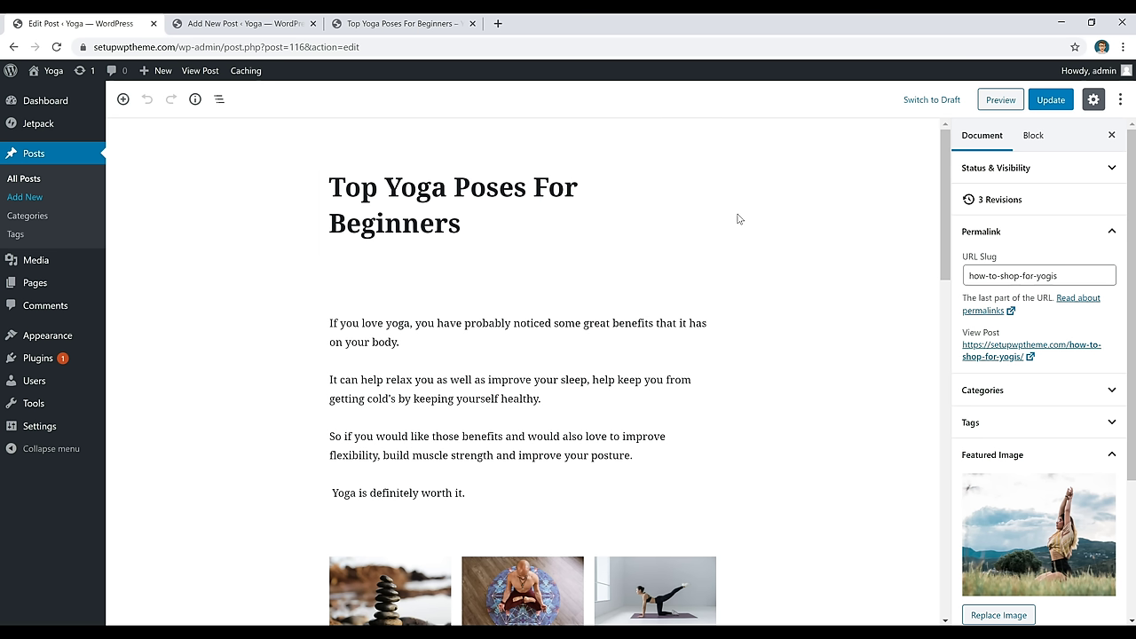
# Insert a Paragraph block above the post's first paragraph with the text "gdfhdhdhdf"
pyautogui.moveTo(523, 304)
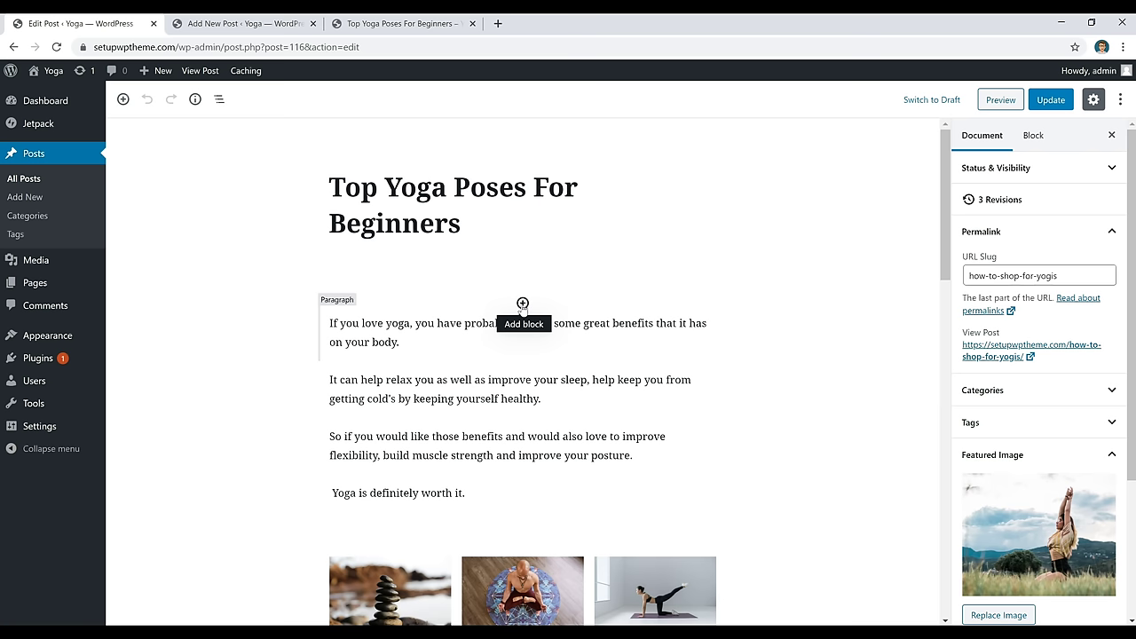
pyautogui.click(523, 304)
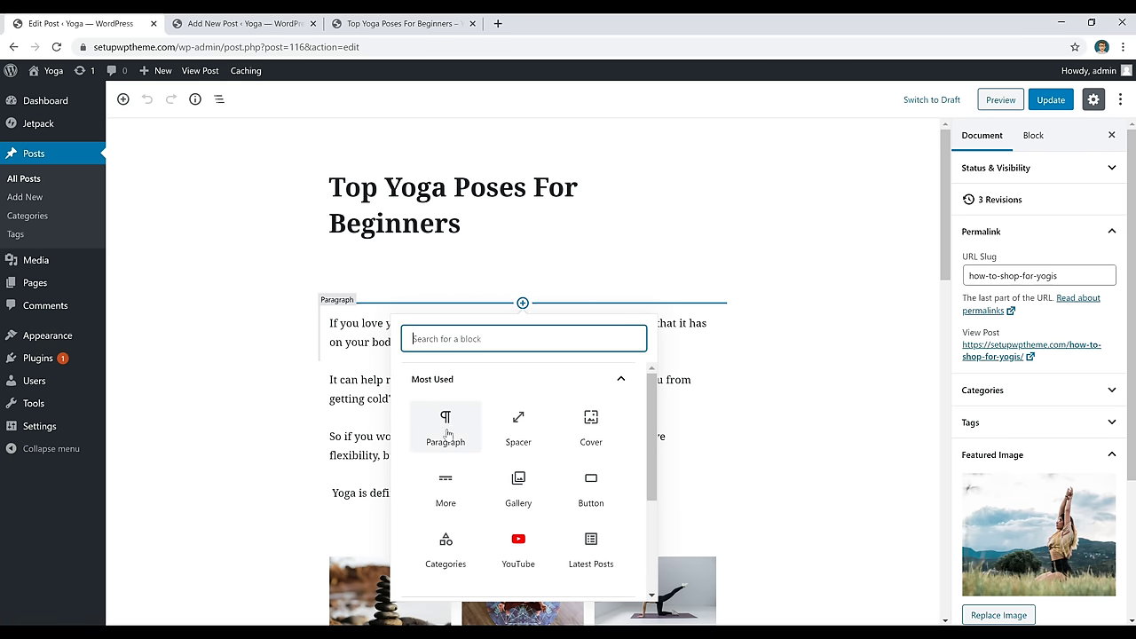
pyautogui.click(448, 433)
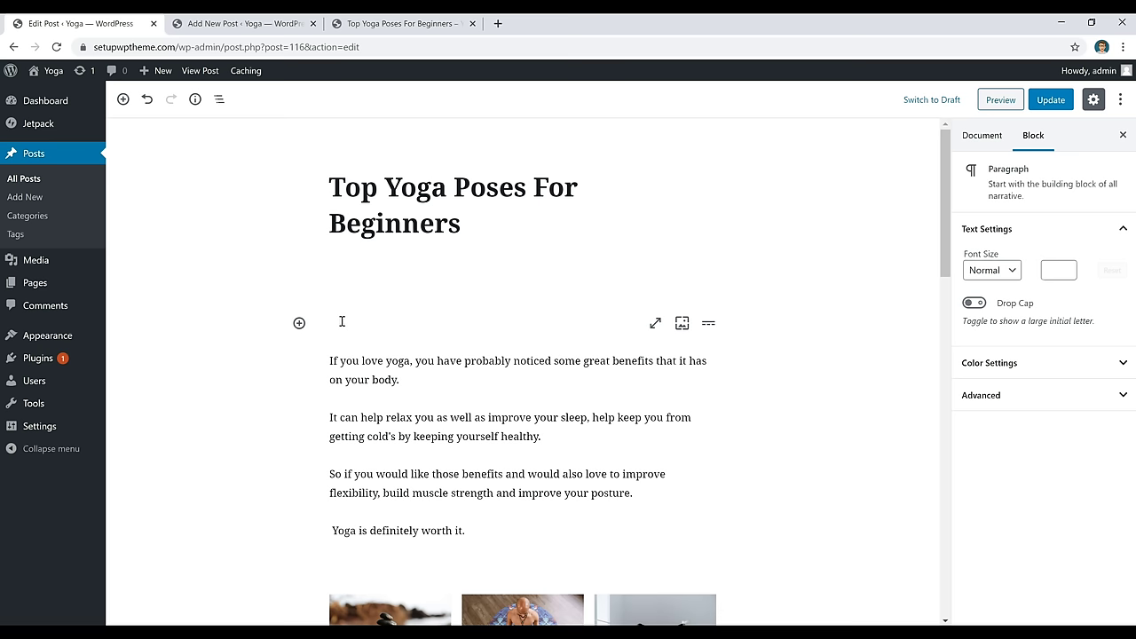
pyautogui.write('gdfhdhdhdf')
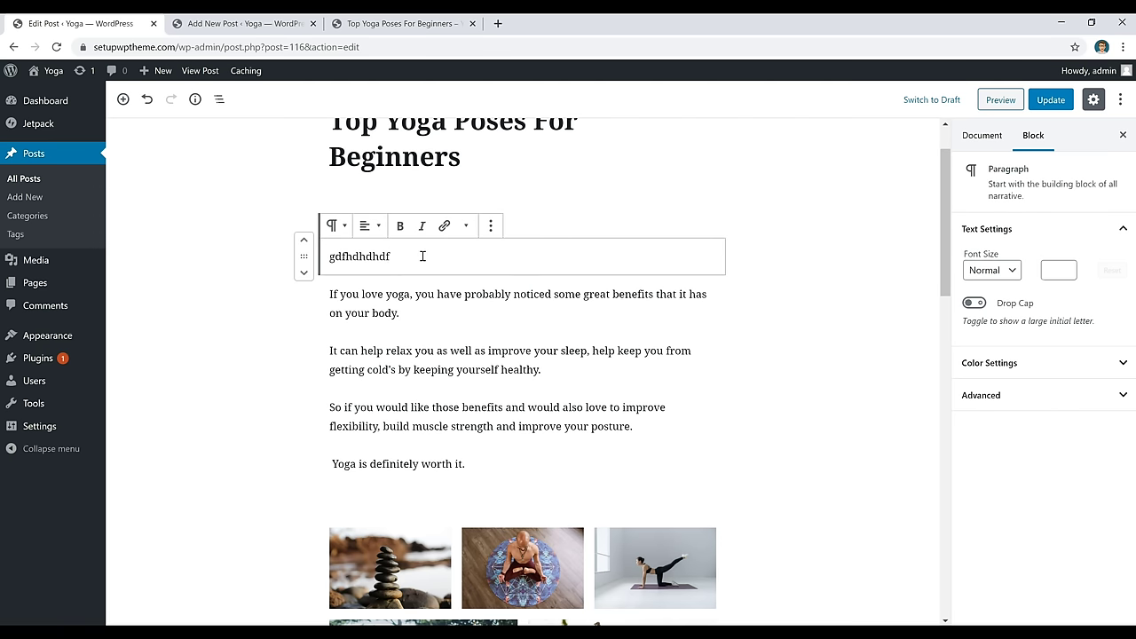
# Delete the text "gdfhdhdhdf" and remove the emptied block above the first paragraph
pyautogui.moveTo(423, 256); pyautogui.dragTo(215, 267)
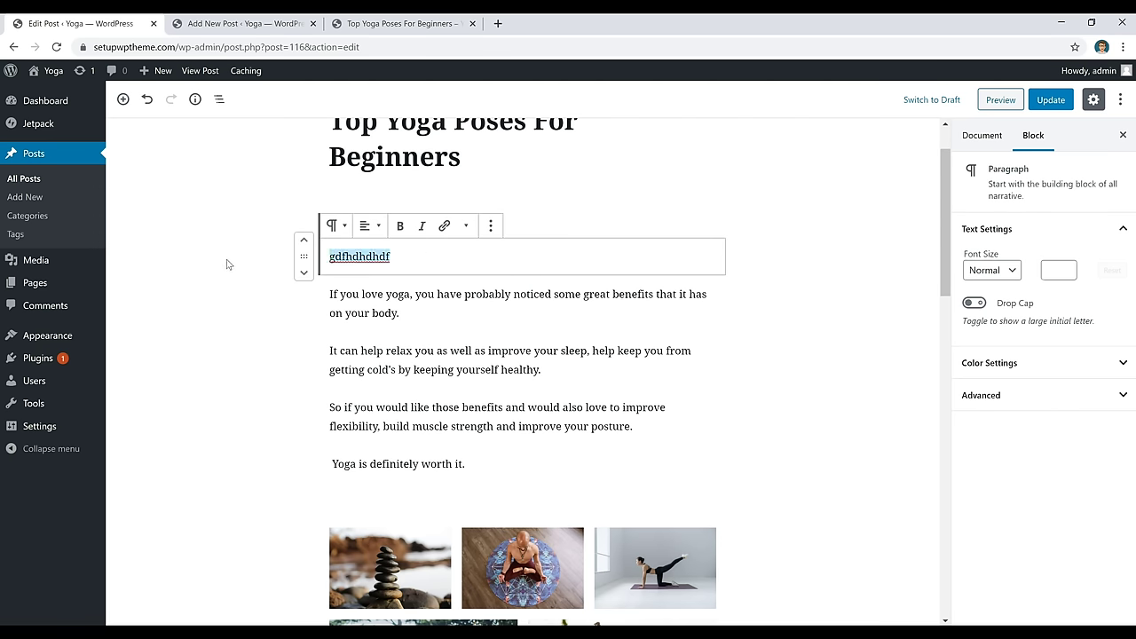
pyautogui.press('BackSpace')
pyautogui.click(422, 304)
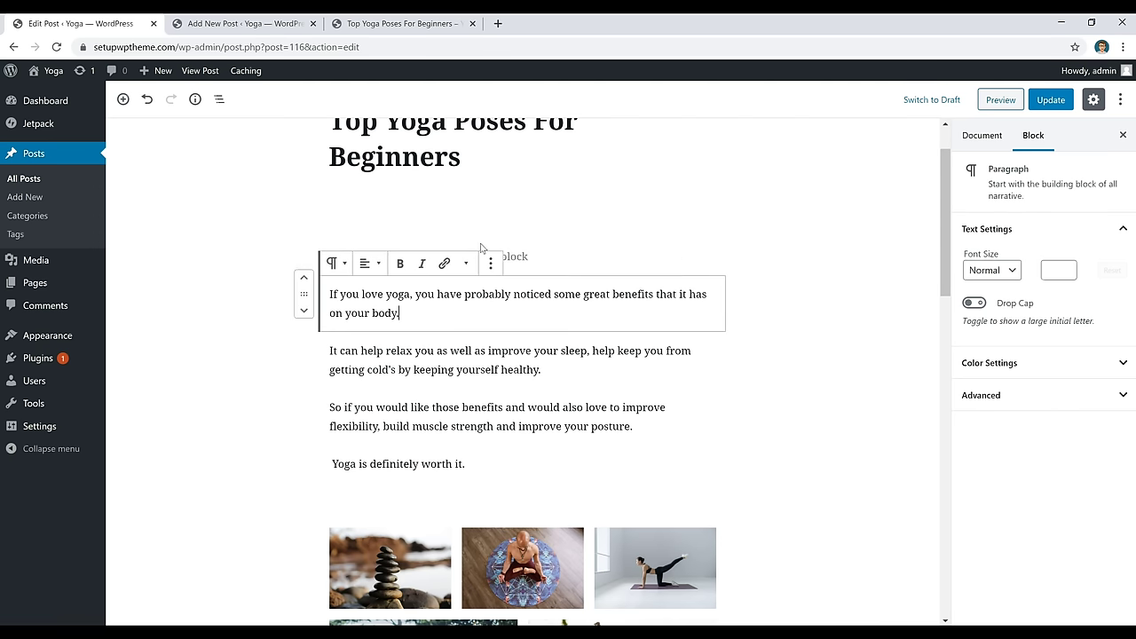
pyautogui.click(530, 259)
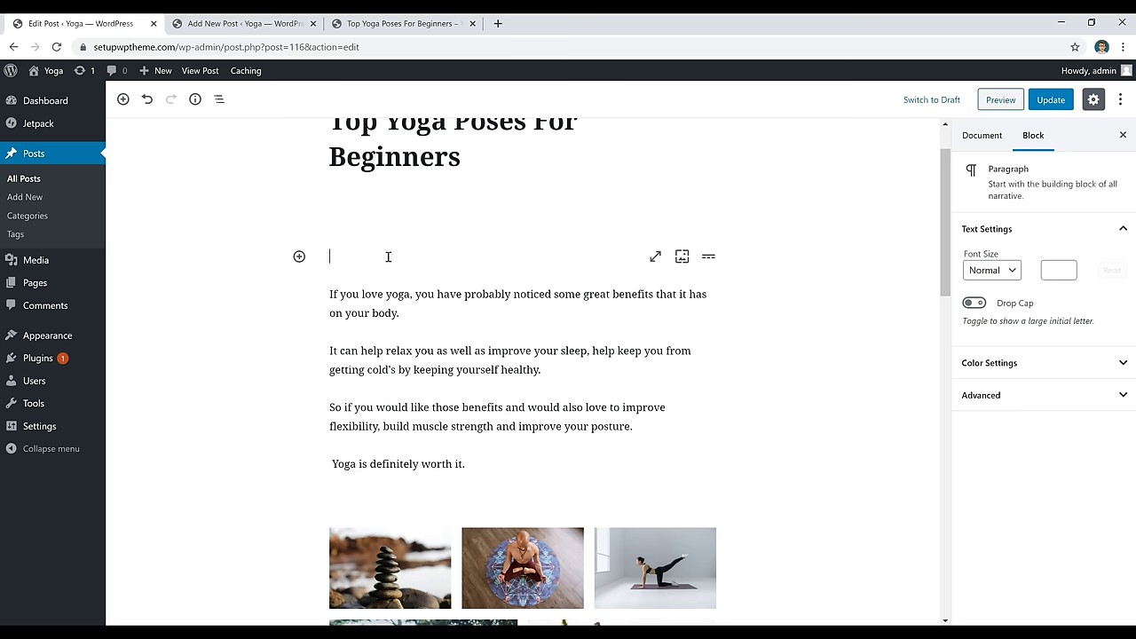
pyautogui.click(655, 257)
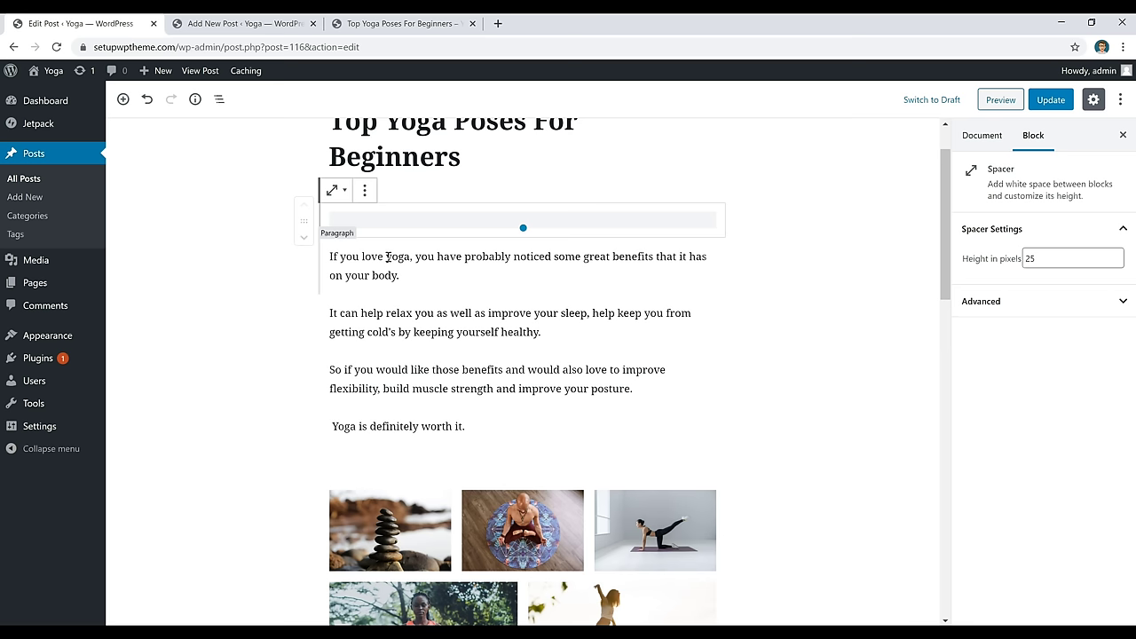
# Try bold formatting on the words "If you love yoga" in the first paragraph, and remove it again
pyautogui.click(428, 270)
pyautogui.moveTo(411, 258); pyautogui.dragTo(323, 257)
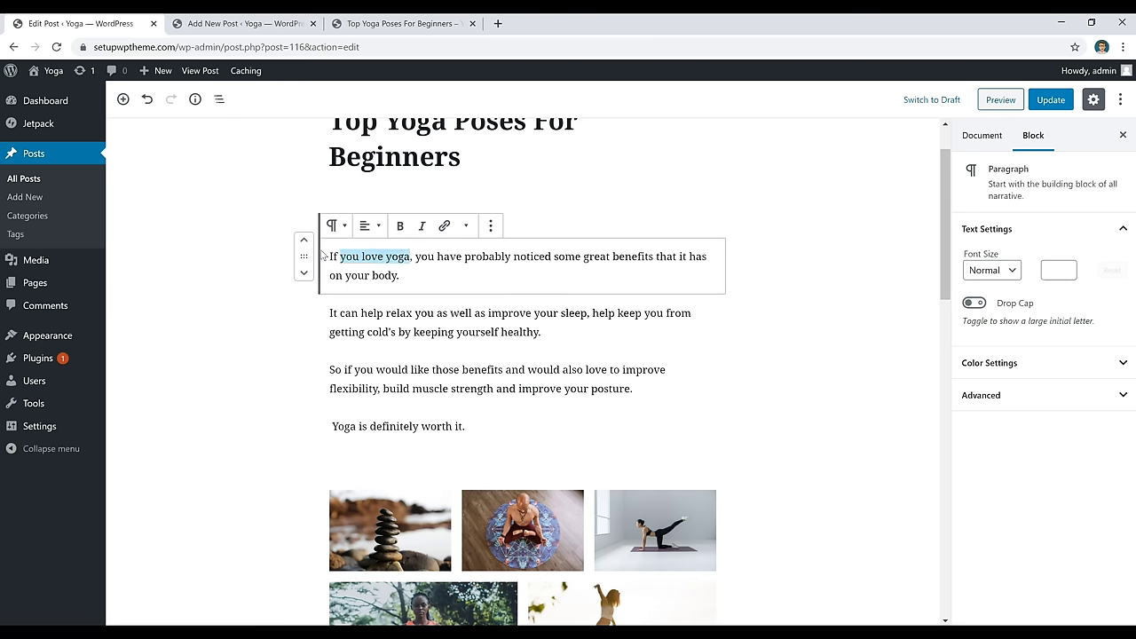
pyautogui.click(401, 226)
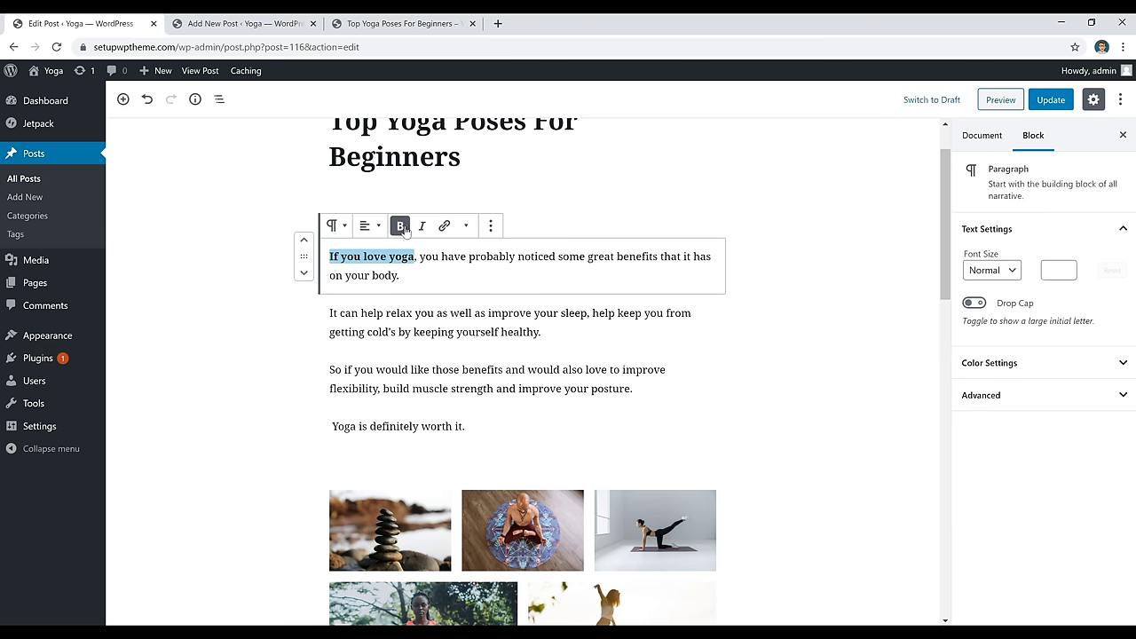
pyautogui.click(401, 226)
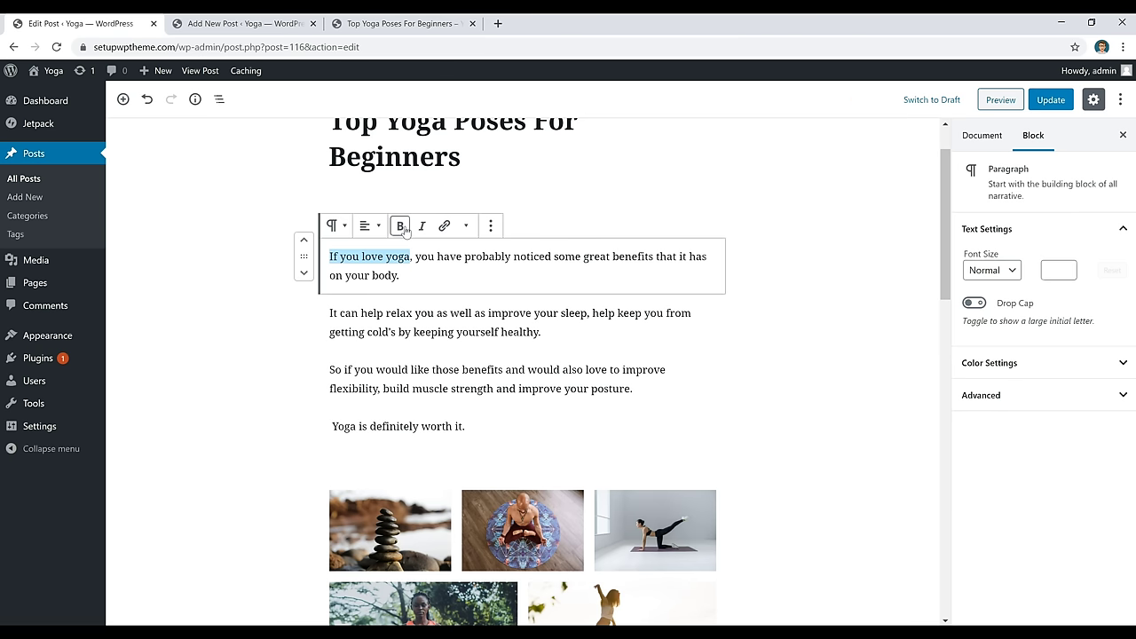
# Try centre alignment on the whole first paragraph, and restore its left alignment
pyautogui.tripleClick(422, 279)
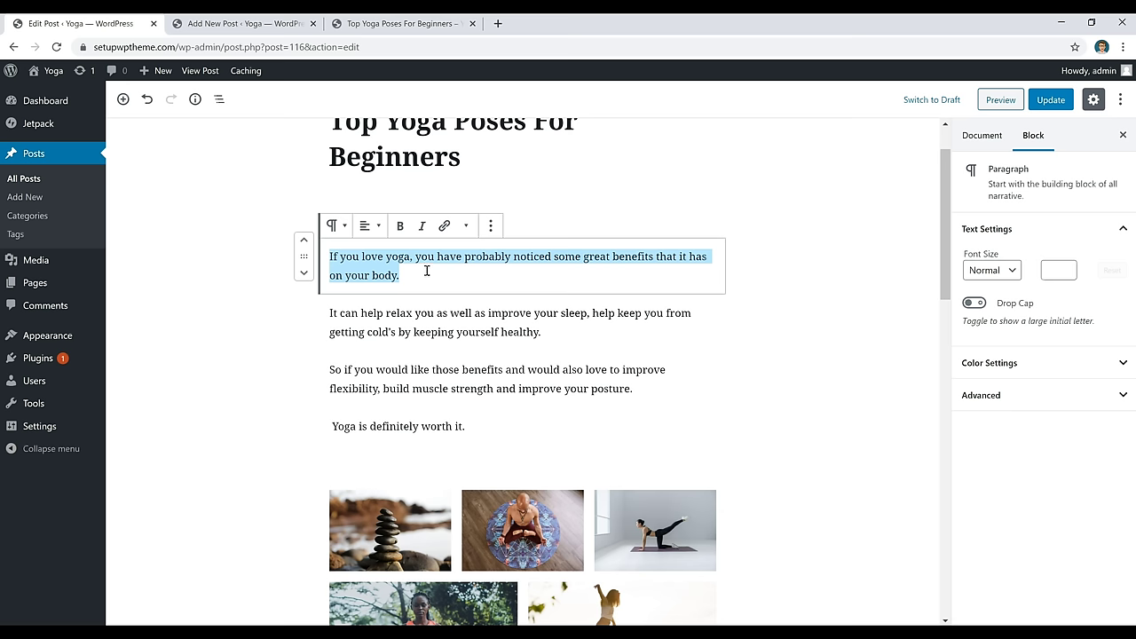
pyautogui.click(370, 225)
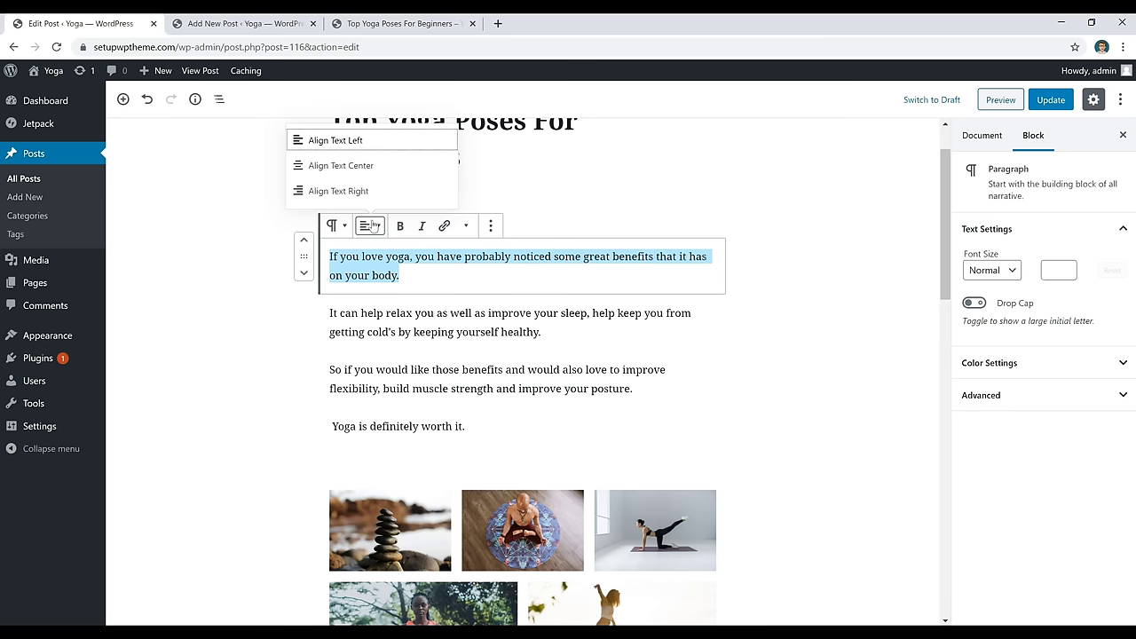
pyautogui.click(367, 174)
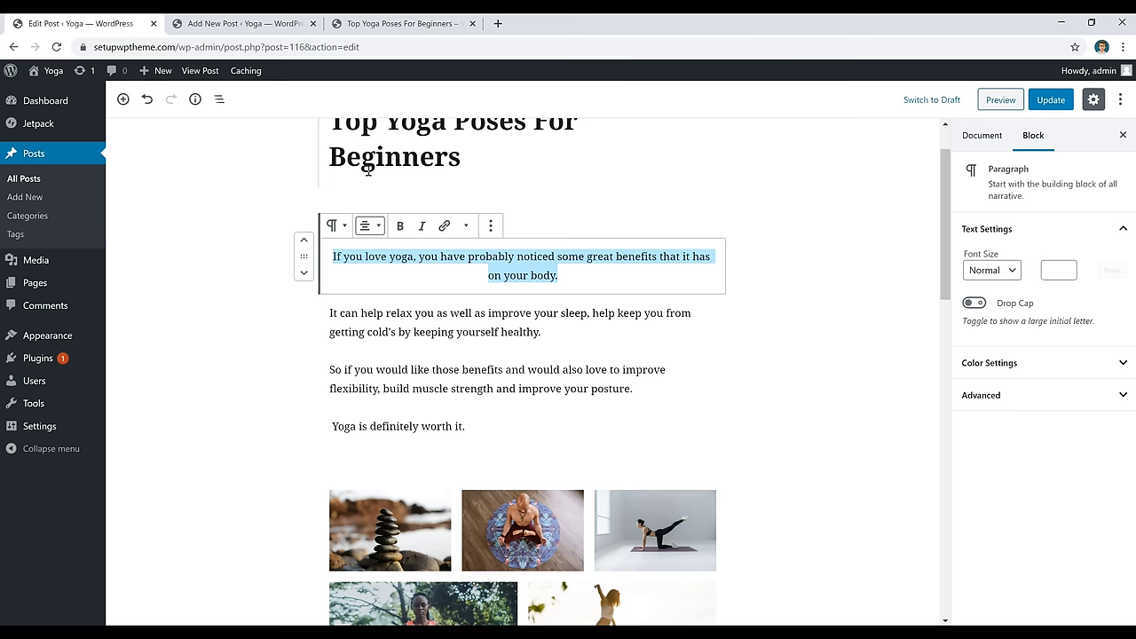
pyautogui.click(370, 227)
pyautogui.click(365, 174)
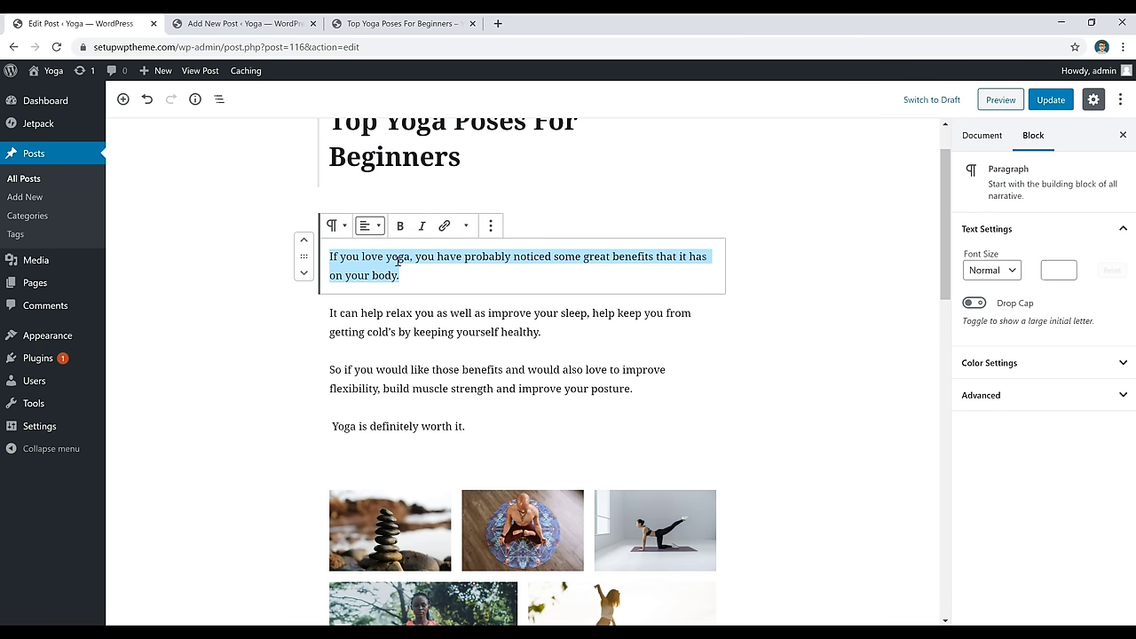
pyautogui.click(456, 280)
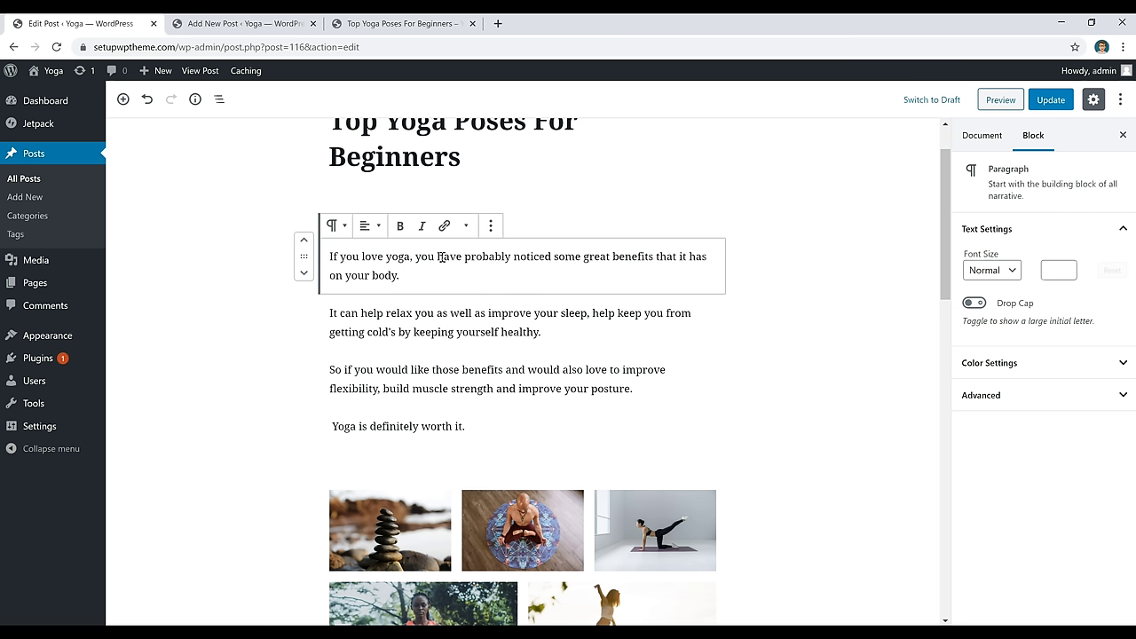
# Link the words "love yoga" in the first paragraph to the copied address of the open live post, setupwptheme.com/how-to-shop-for-yogis/
pyautogui.moveTo(410, 256); pyautogui.dragTo(361, 259)
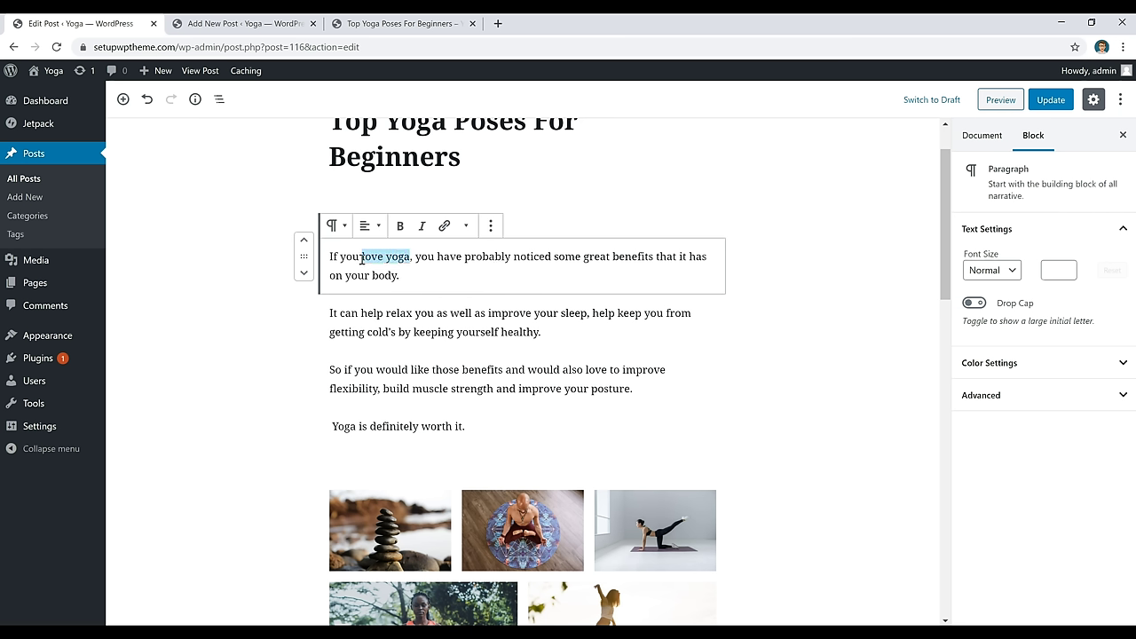
pyautogui.click(445, 227)
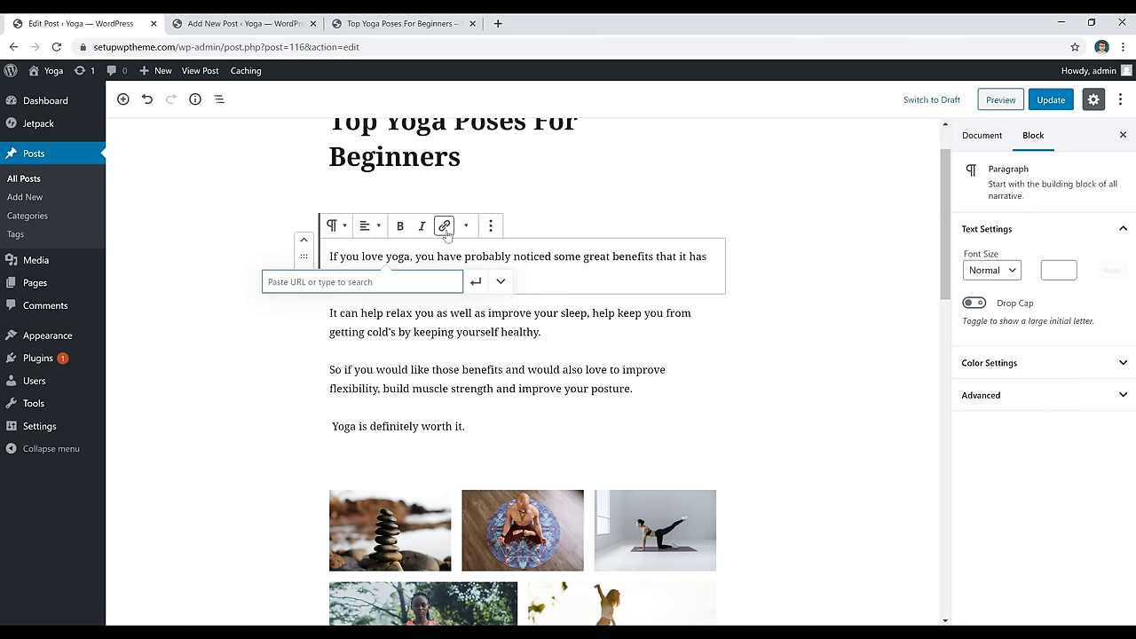
pyautogui.click(399, 24)
pyautogui.click(256, 48)
pyautogui.rightClick(256, 48)
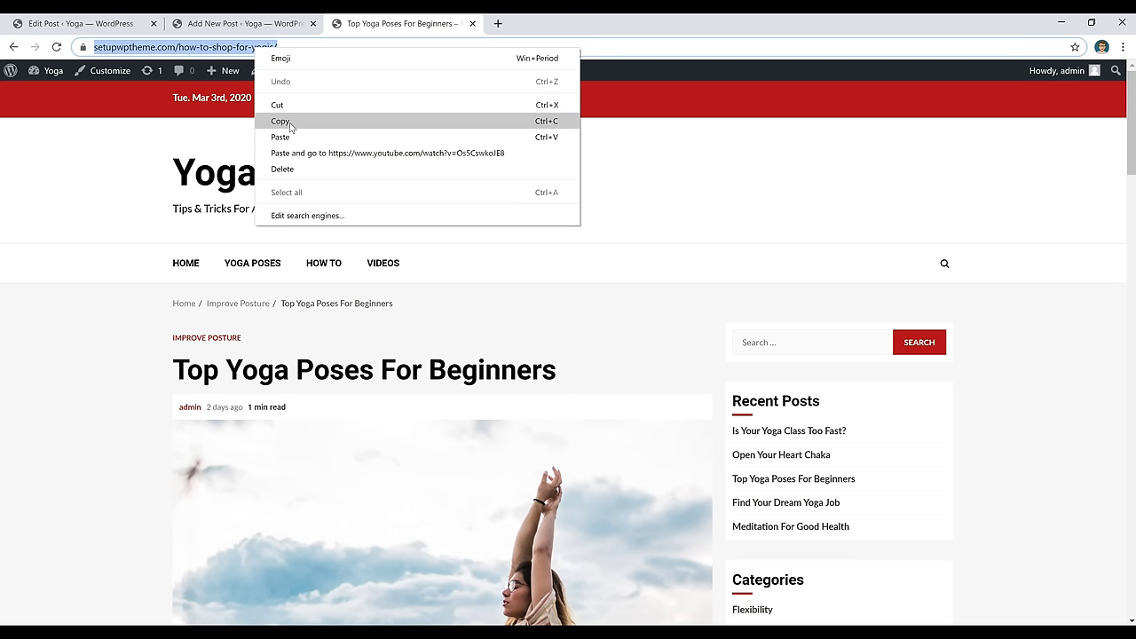
pyautogui.click(281, 121)
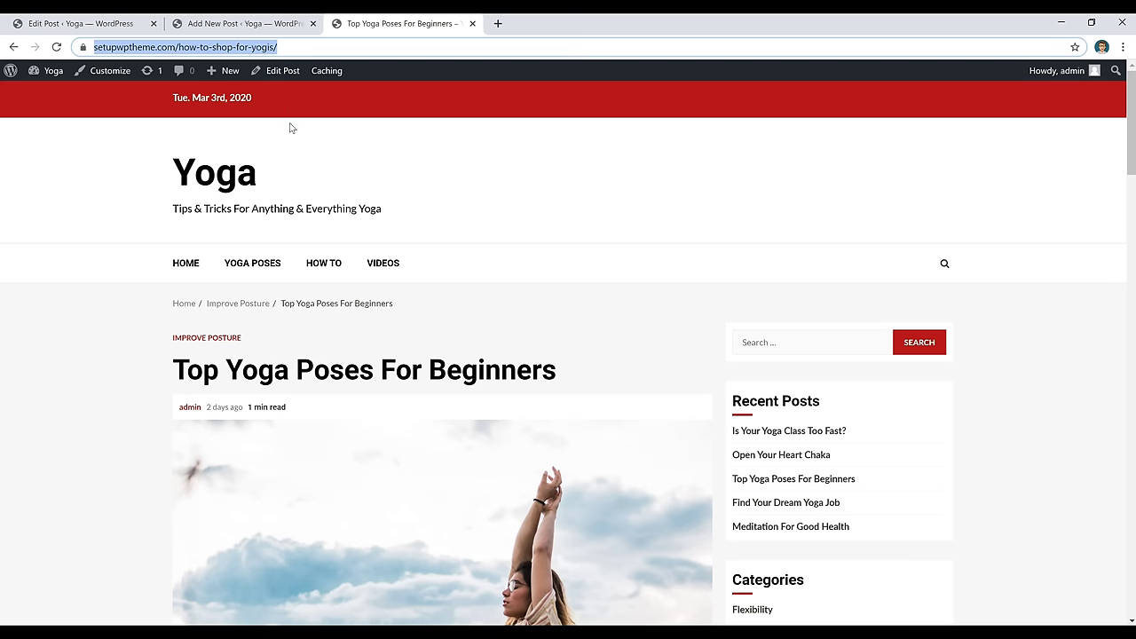
pyautogui.click(225, 27)
pyautogui.click(80, 23)
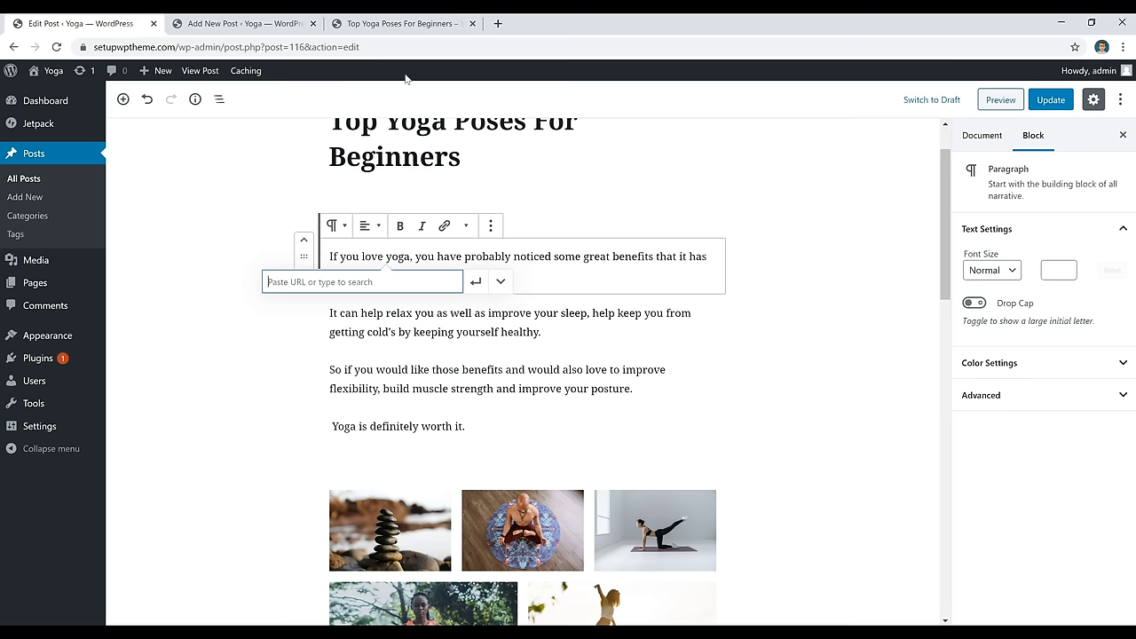
pyautogui.rightClick(353, 284)
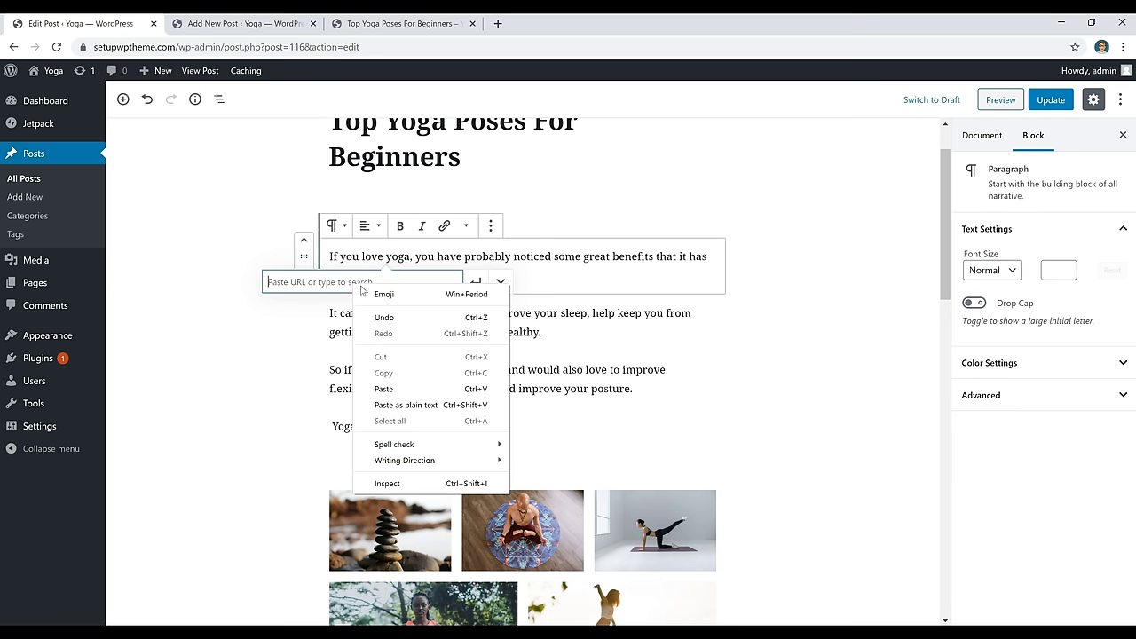
pyautogui.click(384, 389)
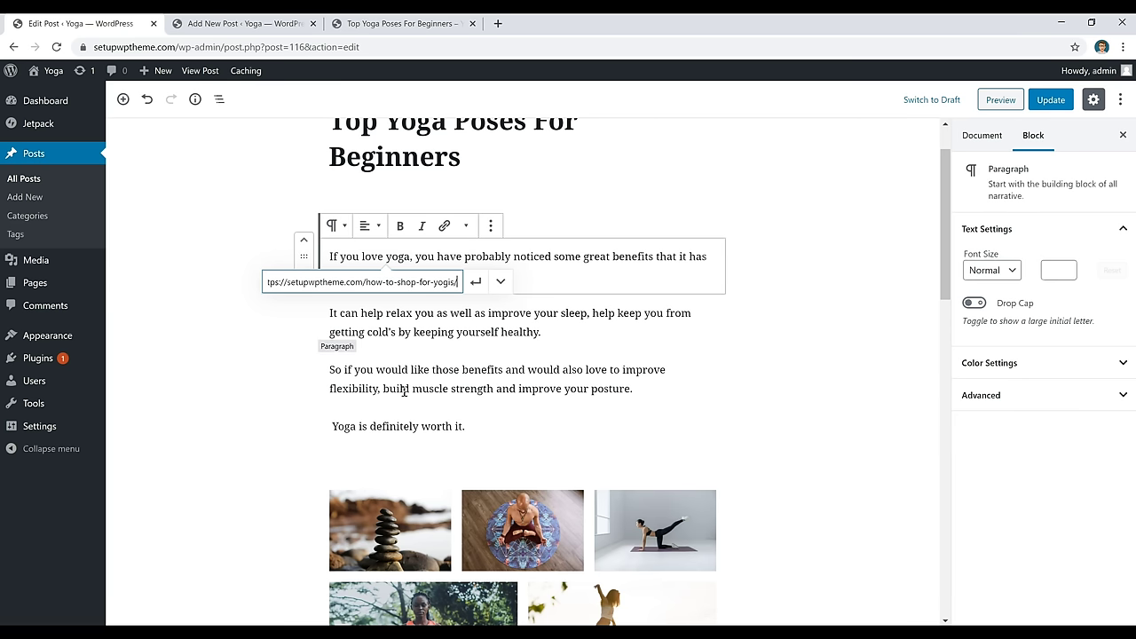
pyautogui.click(477, 283)
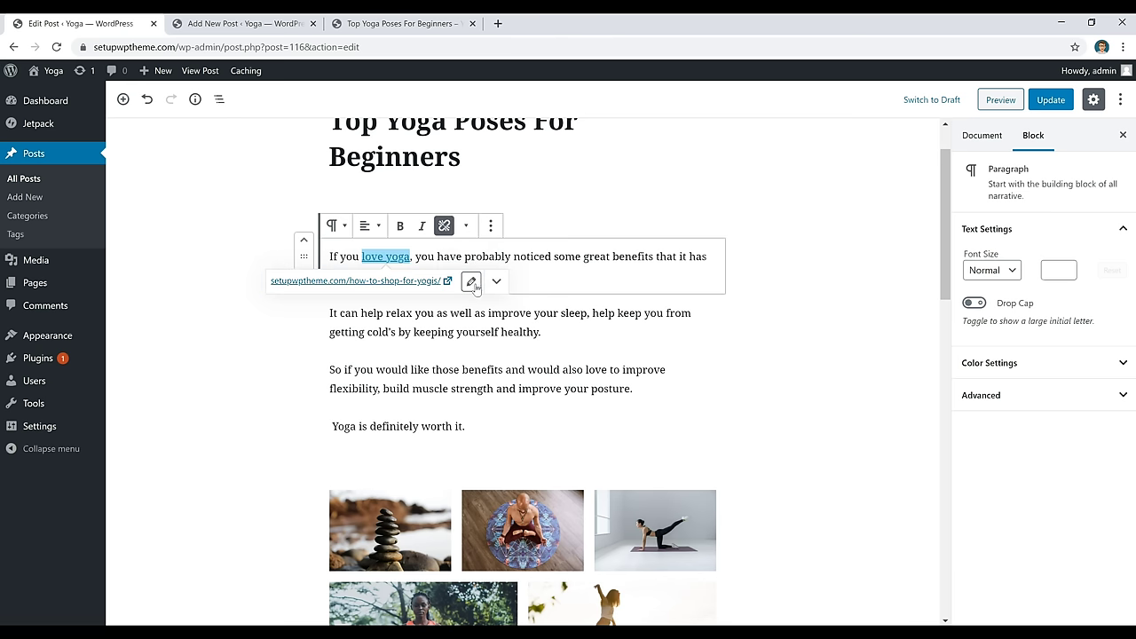
pyautogui.click(609, 277)
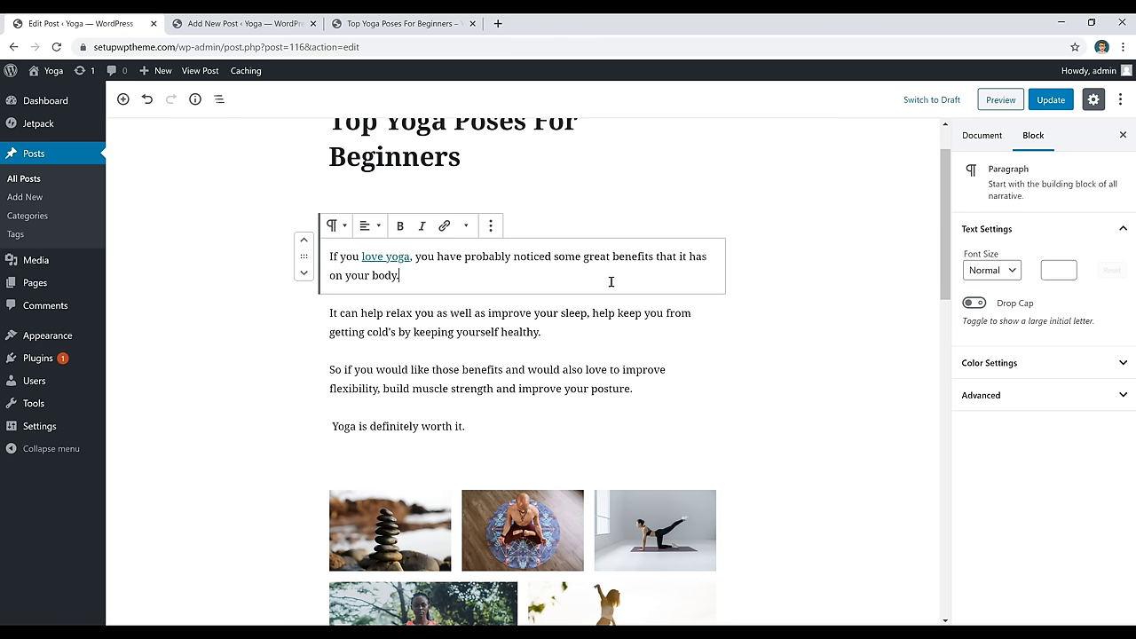
# Remove the link from the words "love yoga" in the first paragraph
pyautogui.click(399, 258)
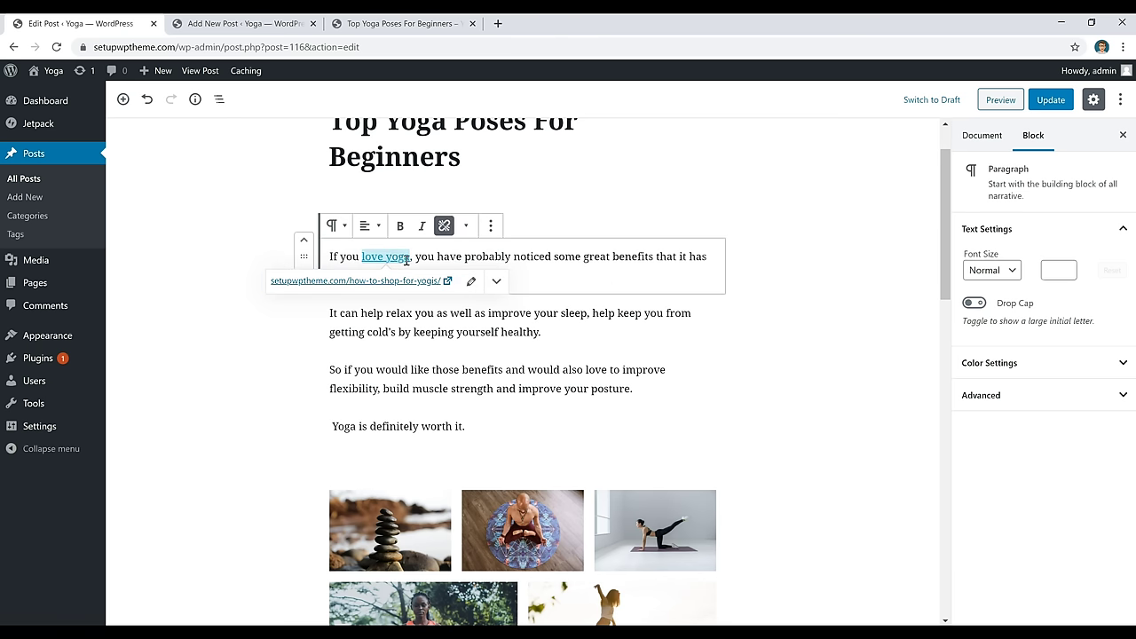
pyautogui.click(446, 228)
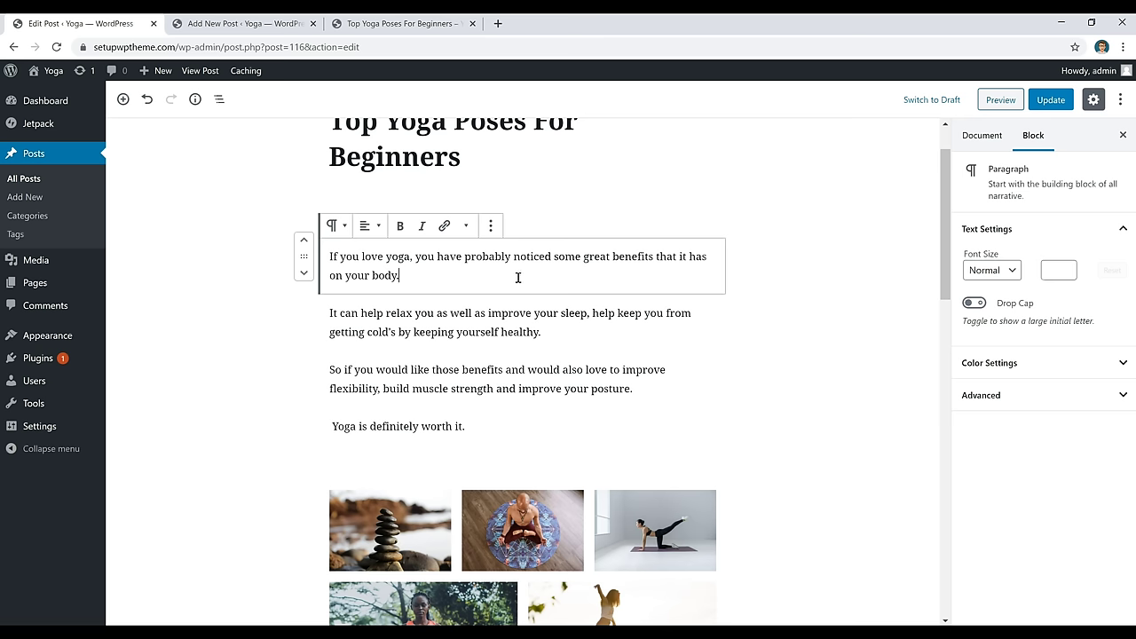
# Insert an Image block from the common blocks directly below the first paragraph
pyautogui.press('Return')
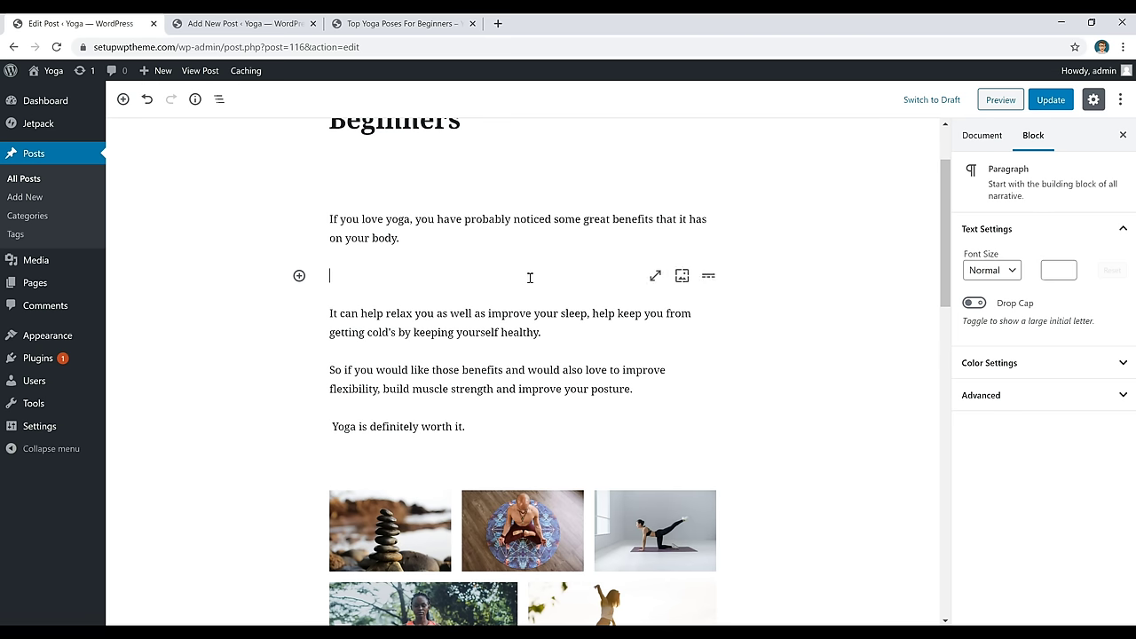
pyautogui.click(299, 276)
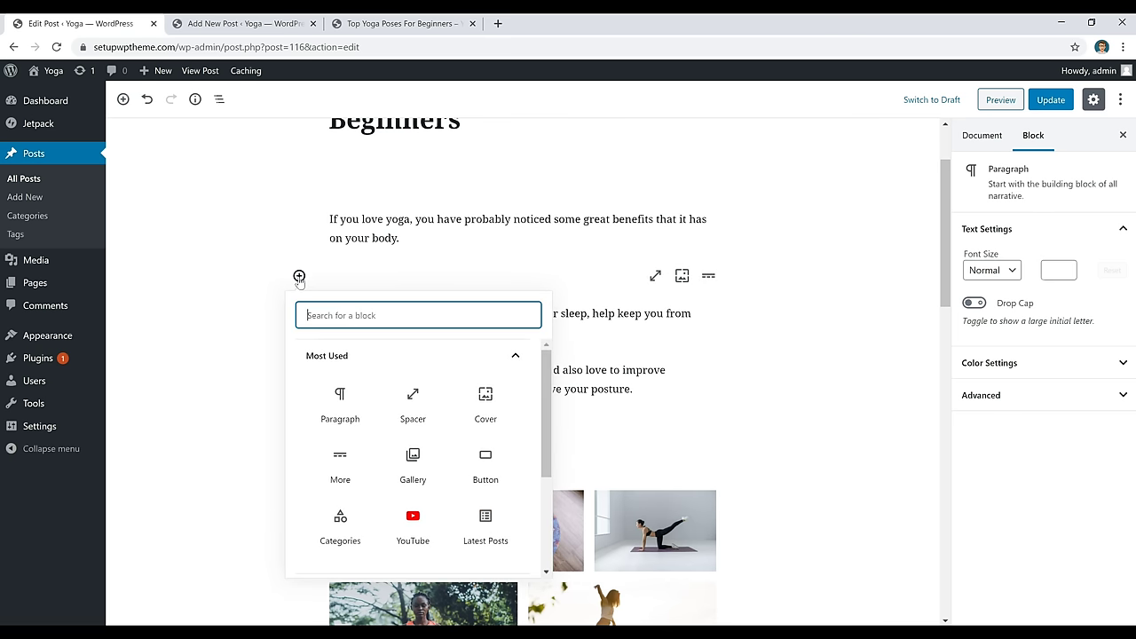
pyautogui.scroll(-1, 413, 462)
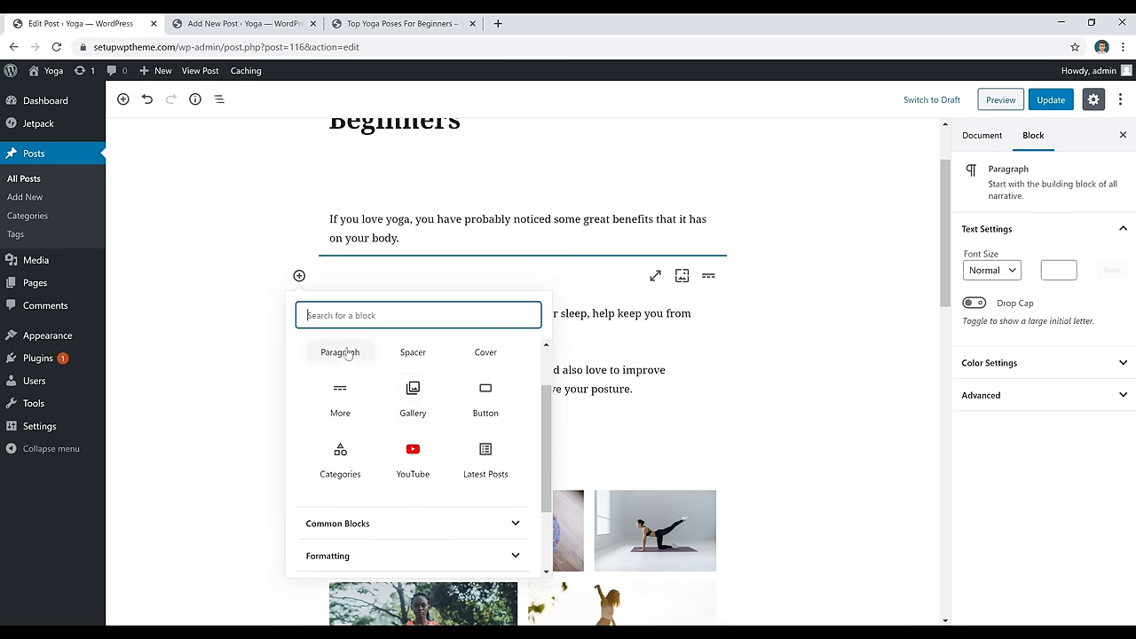
pyautogui.scroll(1, 451, 465)
pyautogui.scroll(-2, 451, 461)
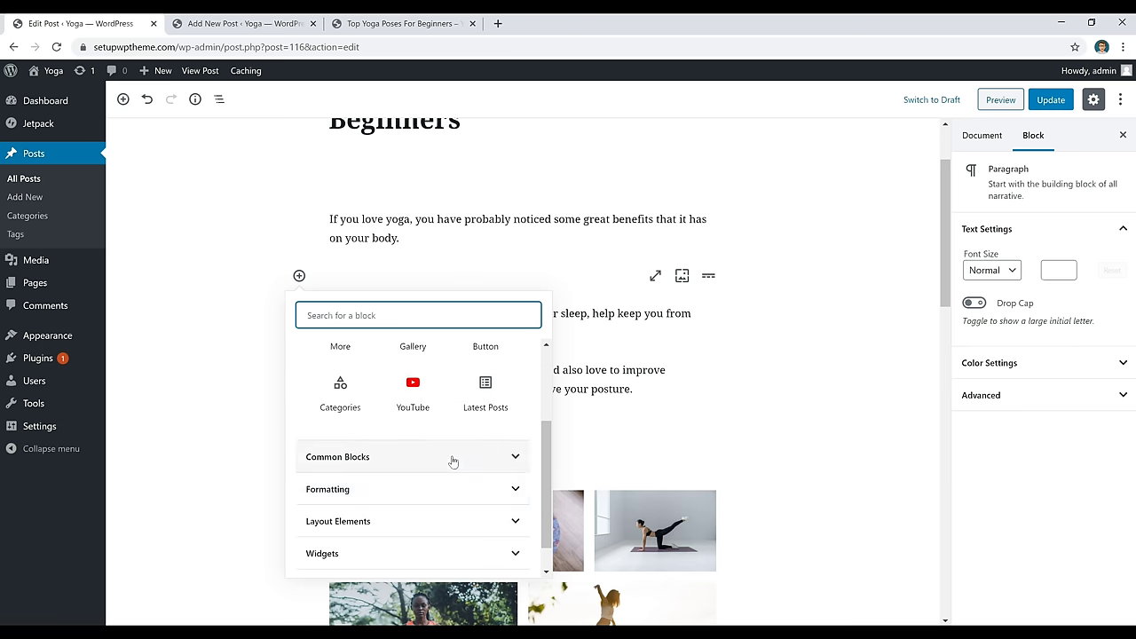
pyautogui.click(421, 456)
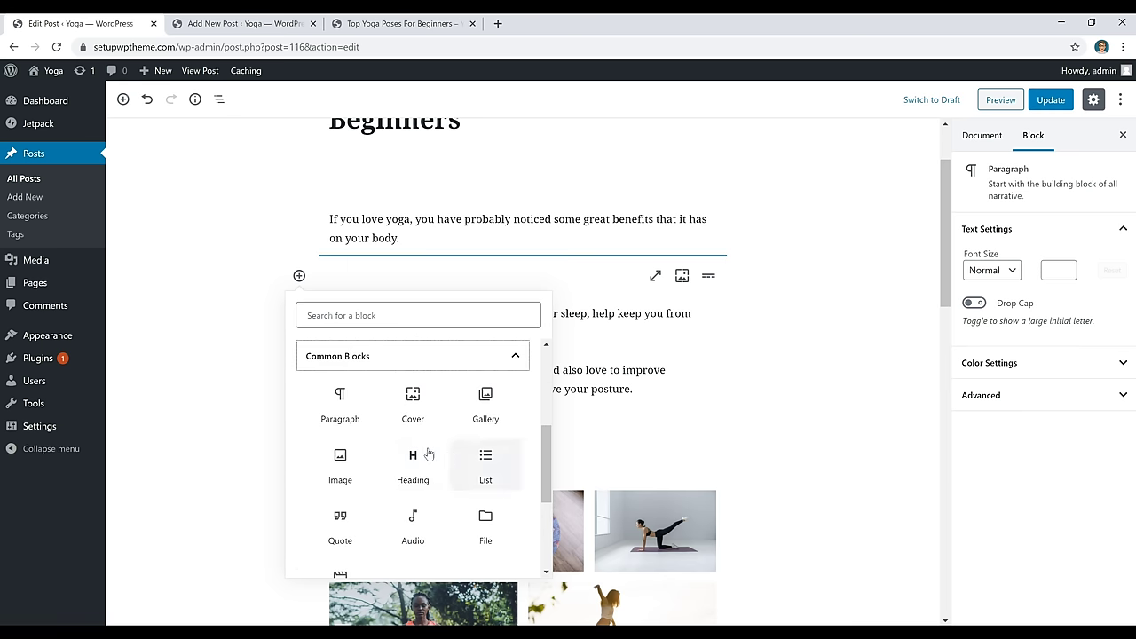
pyautogui.click(342, 468)
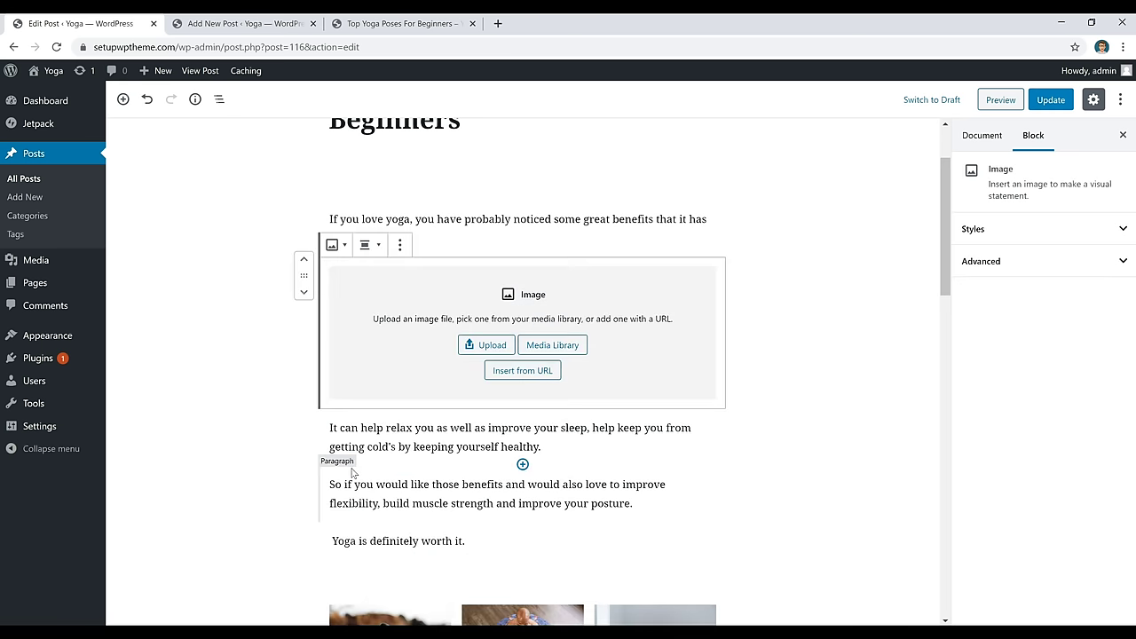
# Upload the file pexels-photo-355863 from the Desktop into the empty Image block
pyautogui.click(486, 348)
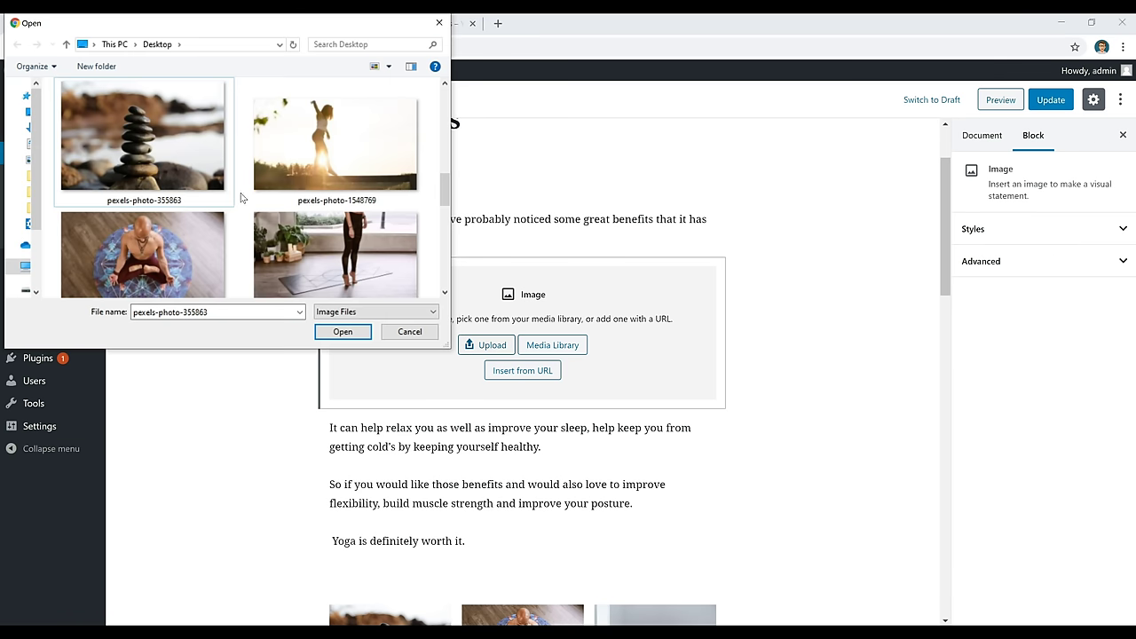
pyautogui.click(175, 151)
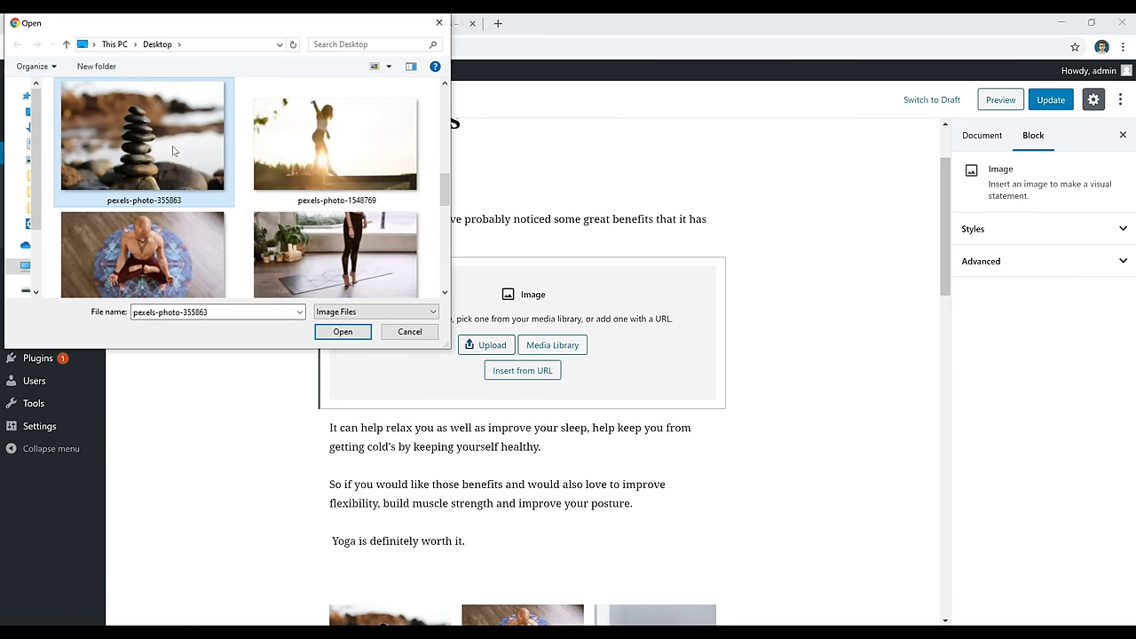
pyautogui.click(339, 335)
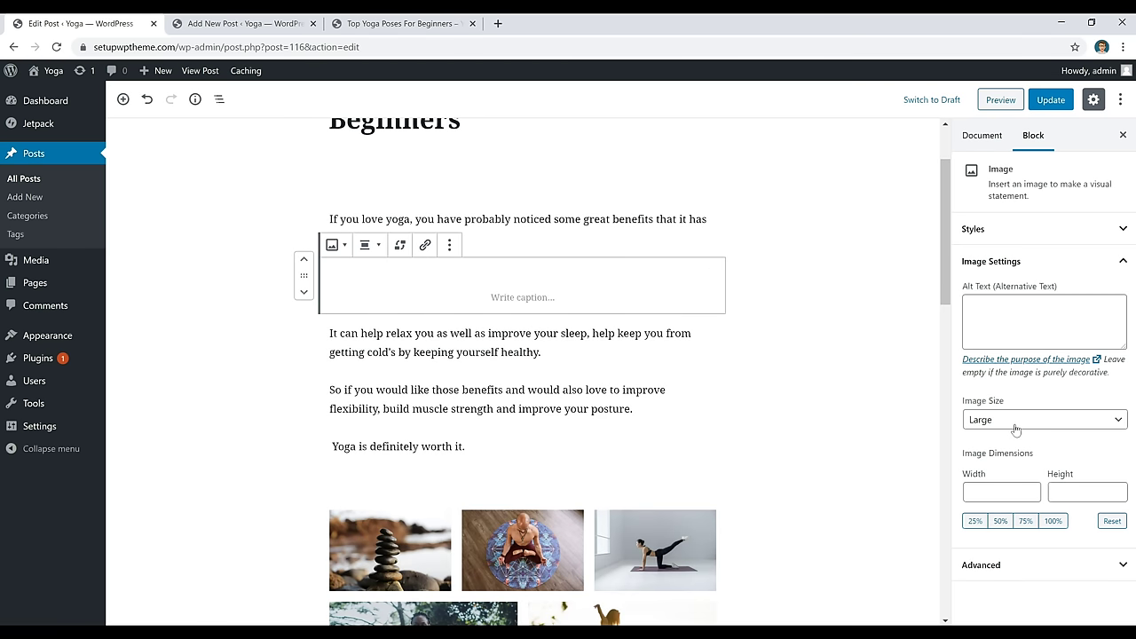
# Set the stacked-stones image's size to Medium and align it to the centre
pyautogui.click(1001, 423)
pyautogui.click(987, 449)
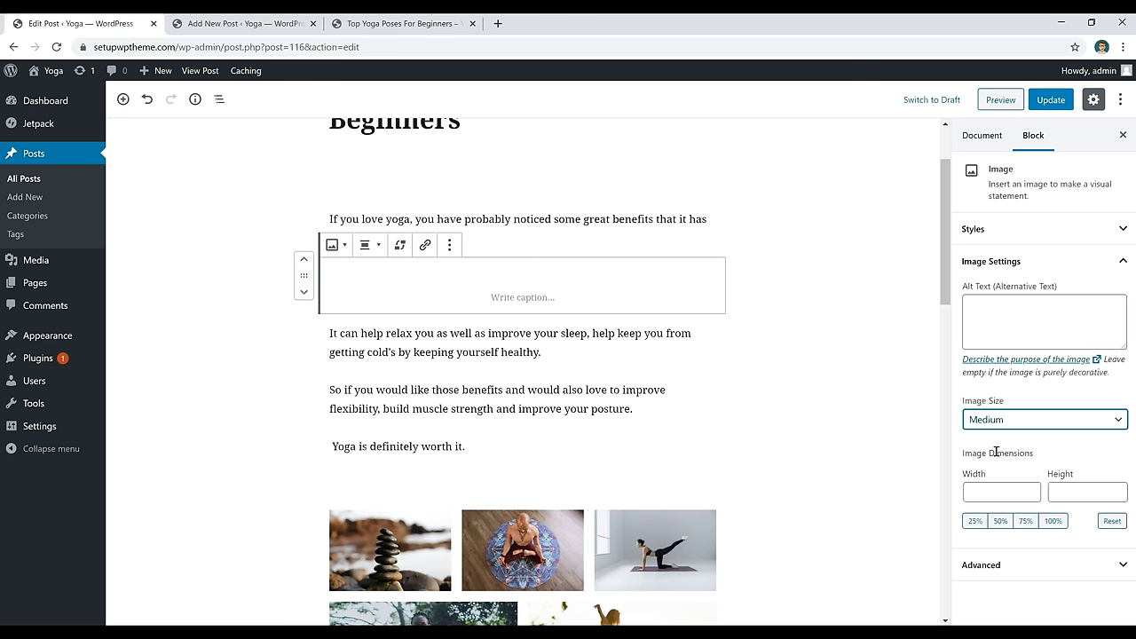
pyautogui.click(366, 245)
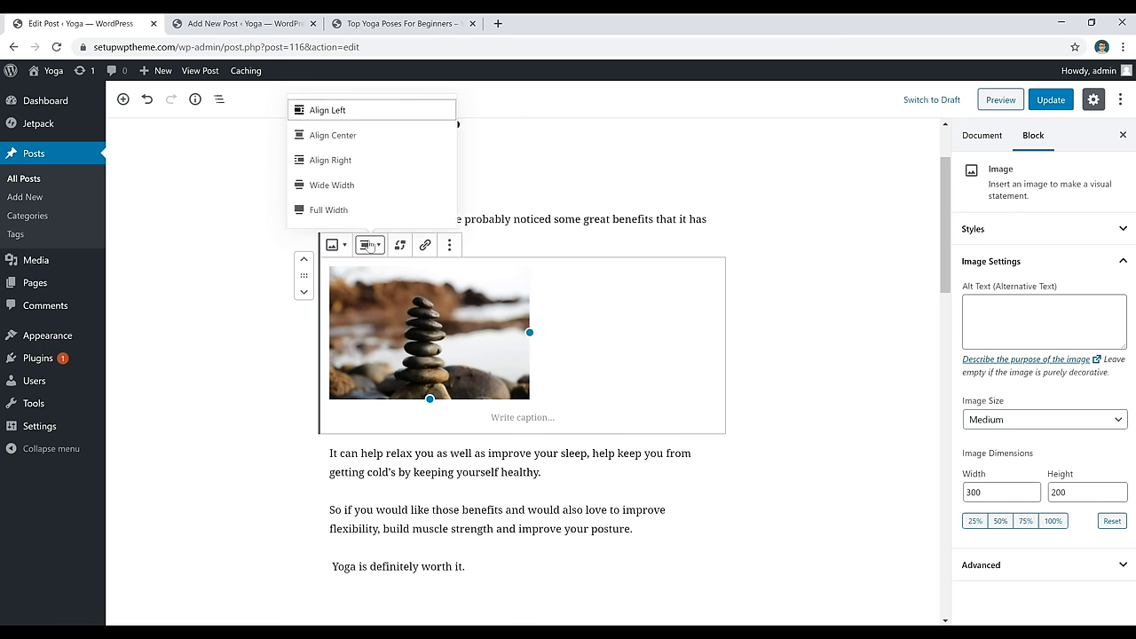
pyautogui.click(364, 135)
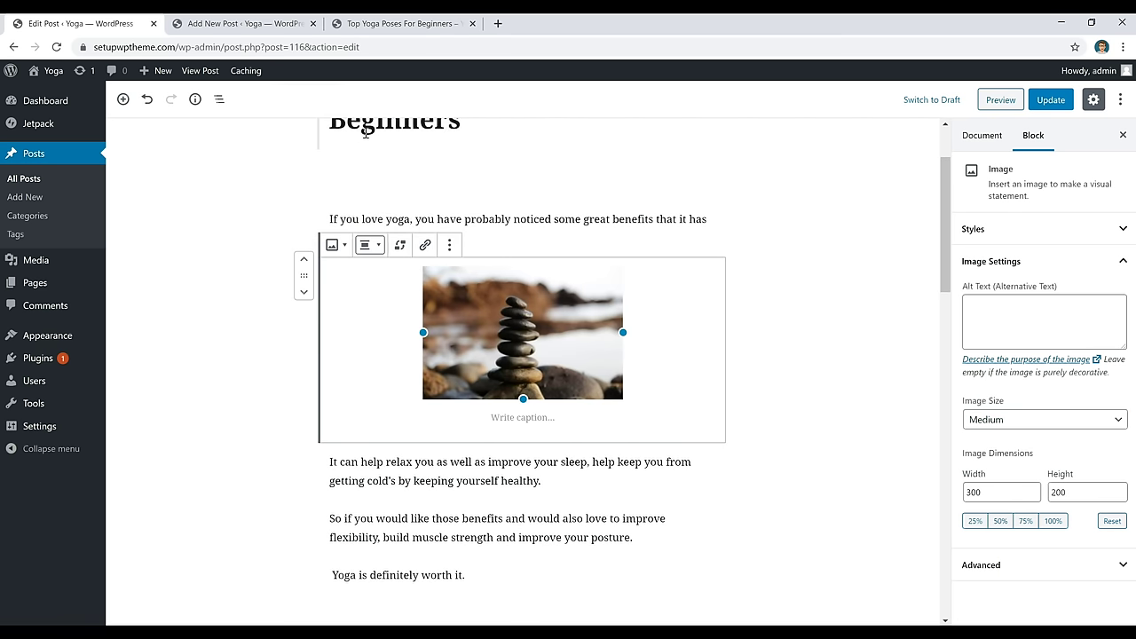
# Set the stacked-stones image to Full Size, and delete its Image block below the first paragraph
pyautogui.click(1001, 421)
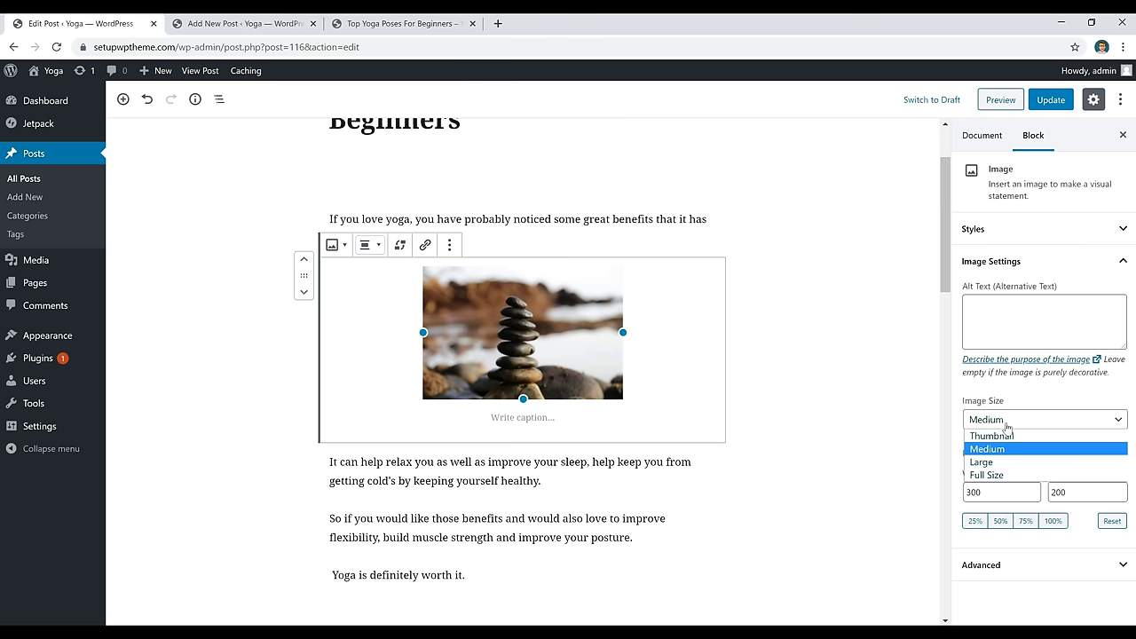
pyautogui.click(986, 475)
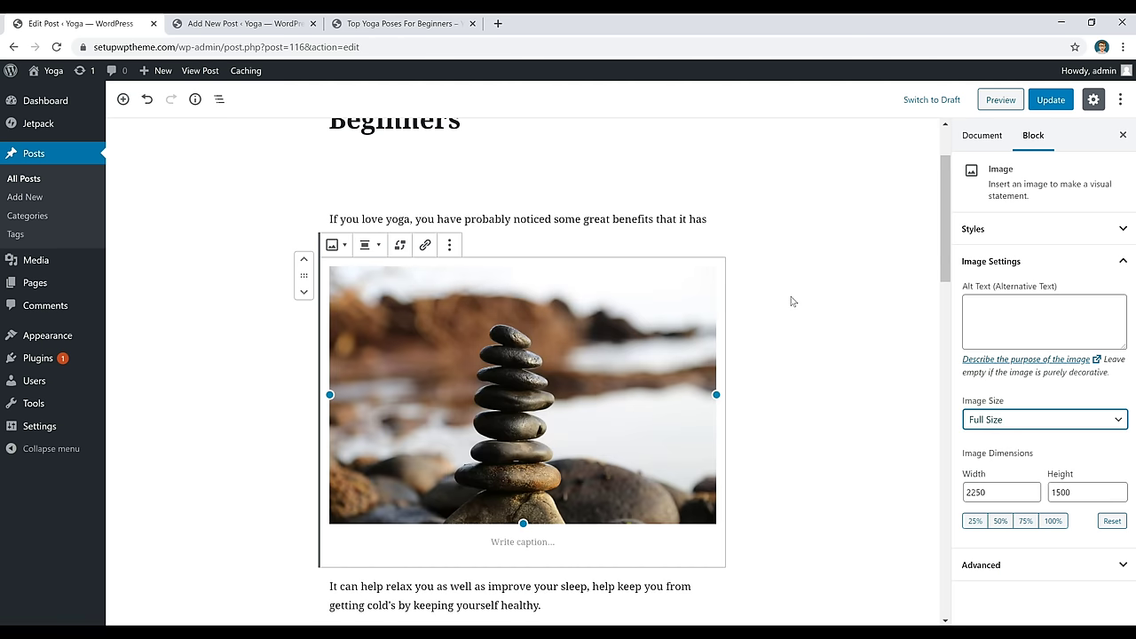
pyautogui.click(793, 301)
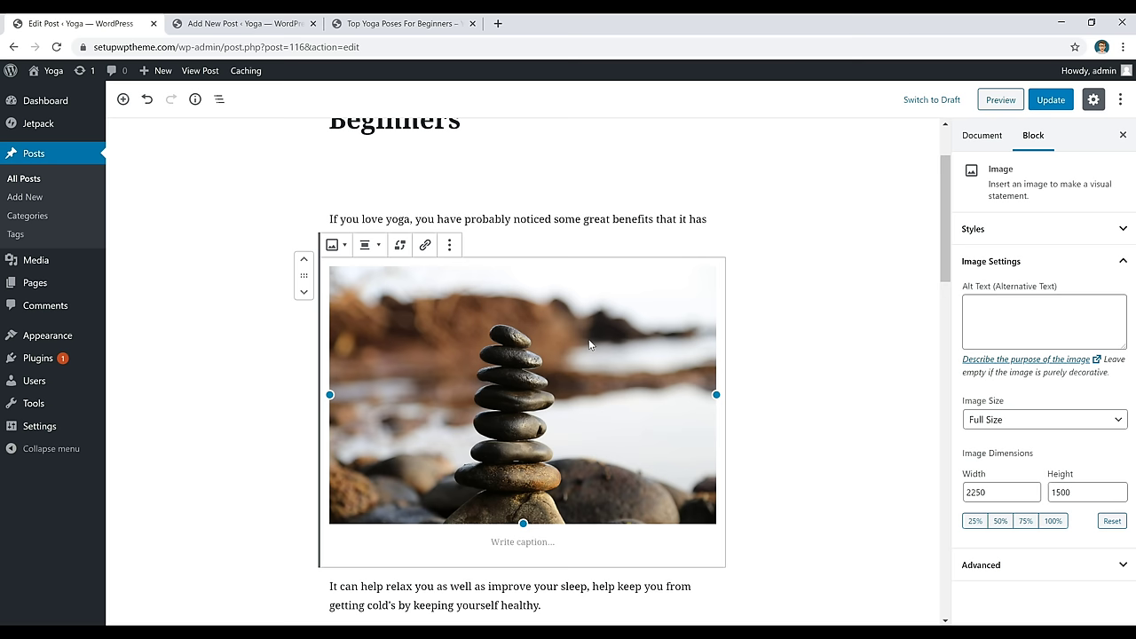
pyautogui.press('BackSpace')
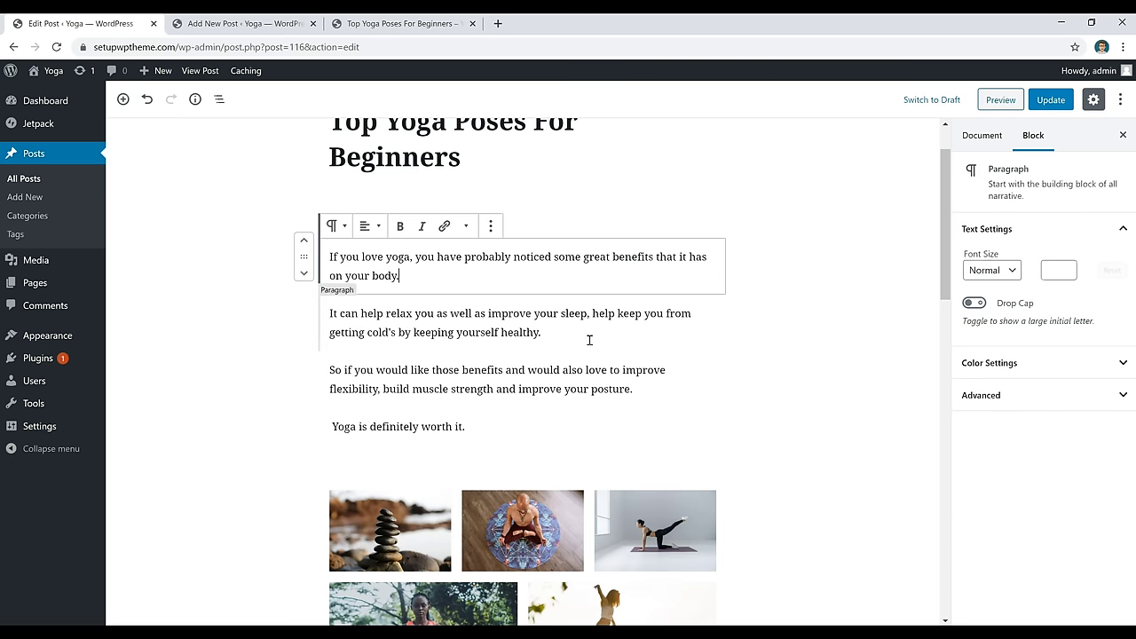
pyautogui.click(590, 340)
pyautogui.scroll(1, 600, 390)
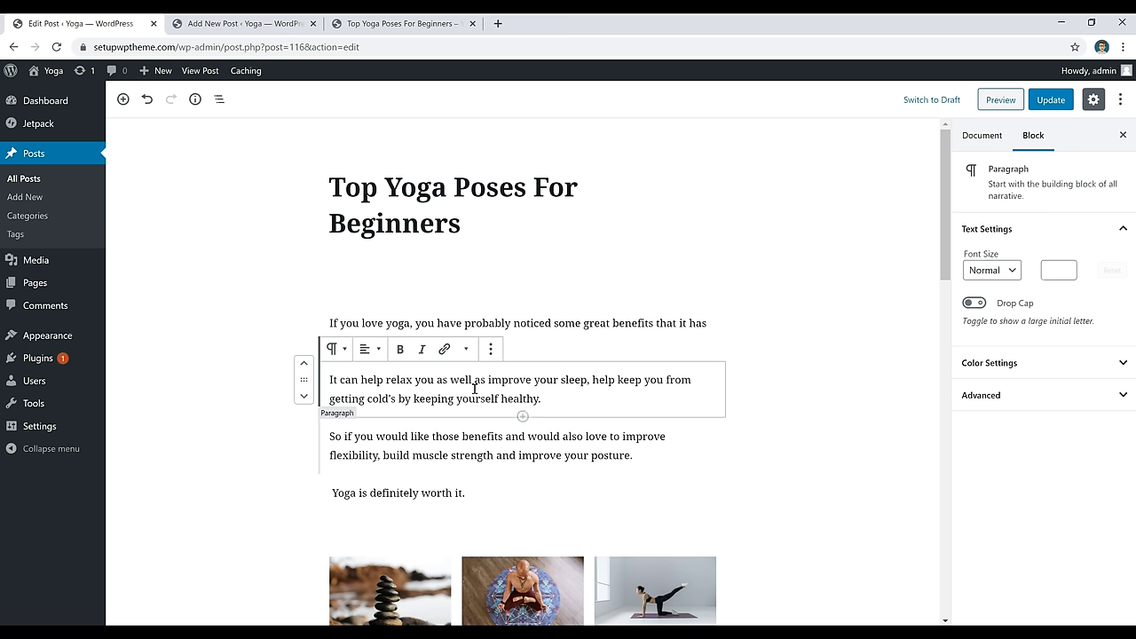
pyautogui.click(443, 350)
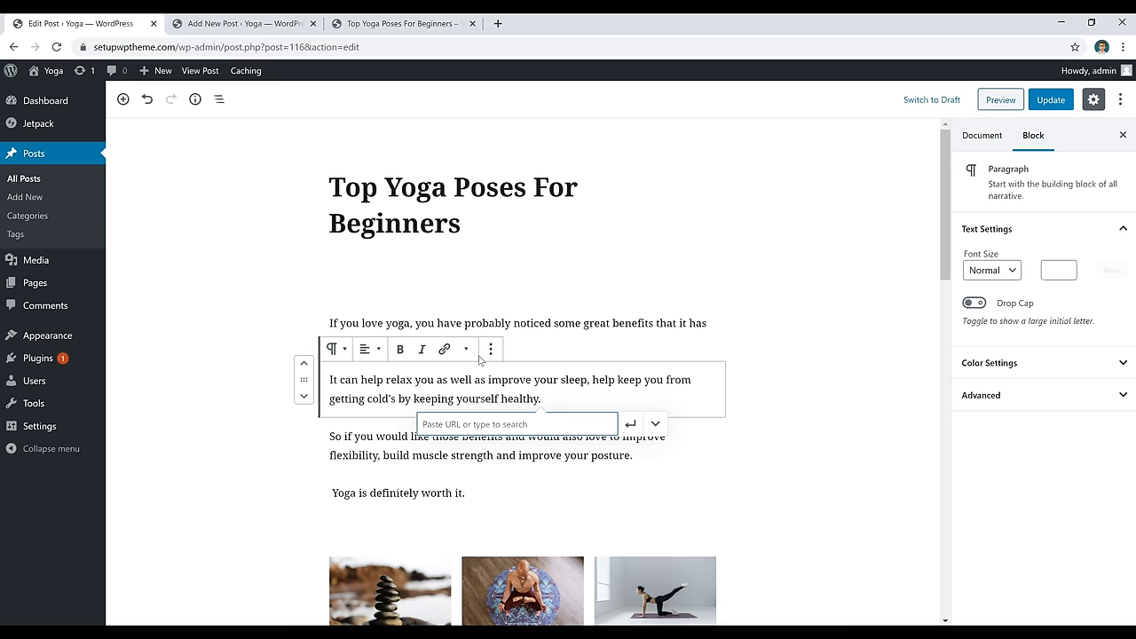
pyautogui.press('Escape')
# Try a height of 50 pixels on the spacer below the post title, and restore it to 25 pixels
pyautogui.click(596, 288)
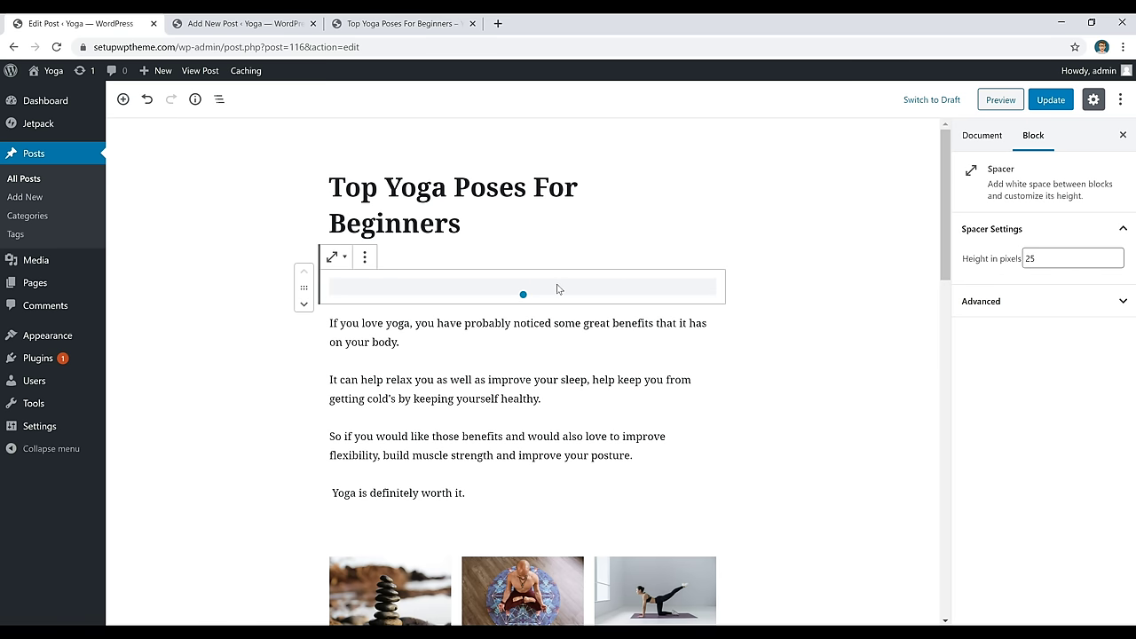
pyautogui.moveTo(1052, 258); pyautogui.dragTo(983, 273)
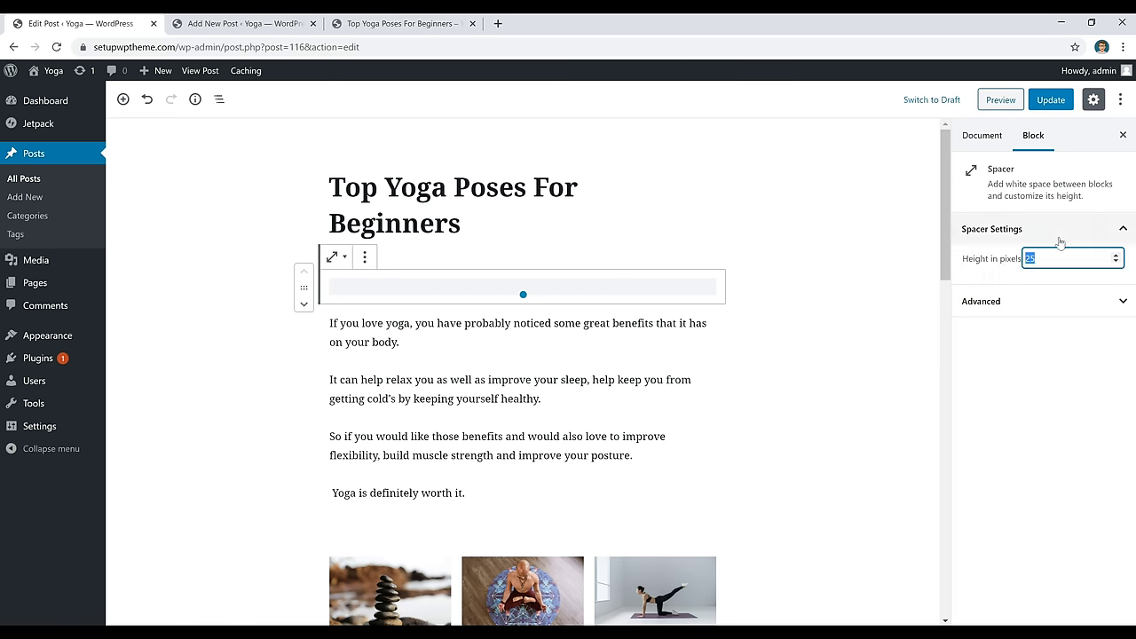
pyautogui.write('50')
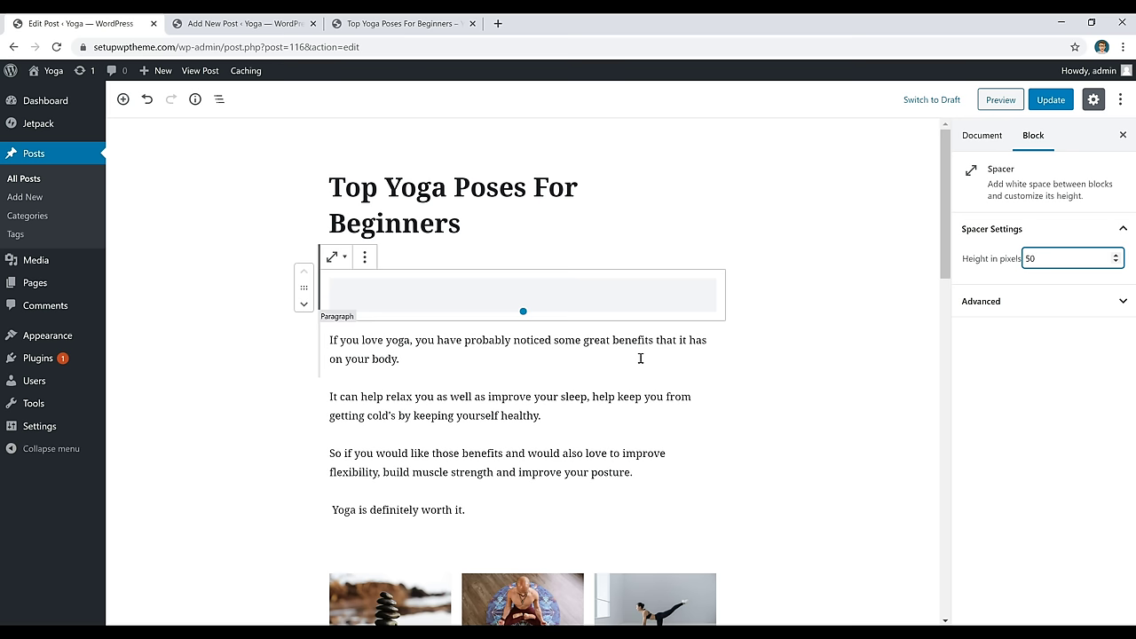
pyautogui.moveTo(1011, 258)
pyautogui.mouseDown()
pyautogui.moveTo(1047, 258)
pyautogui.moveTo(1012, 261)
pyautogui.mouseUp()
pyautogui.write('20')
# Insert a Spacer block below the first paragraph and delete it again
pyautogui.click(512, 345)
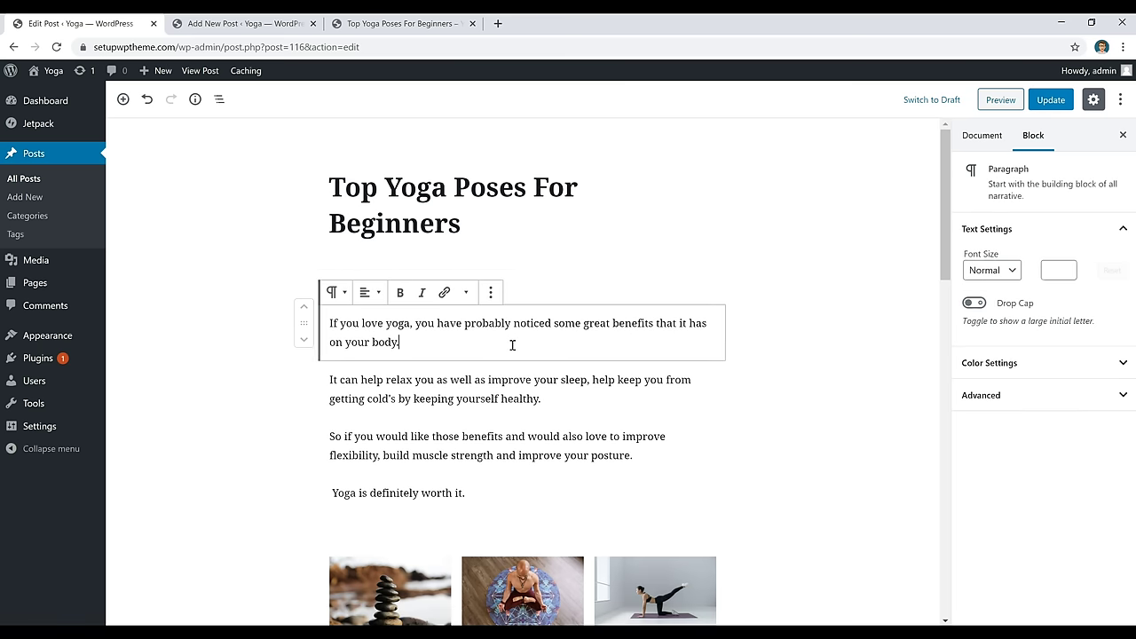
pyautogui.click(523, 359)
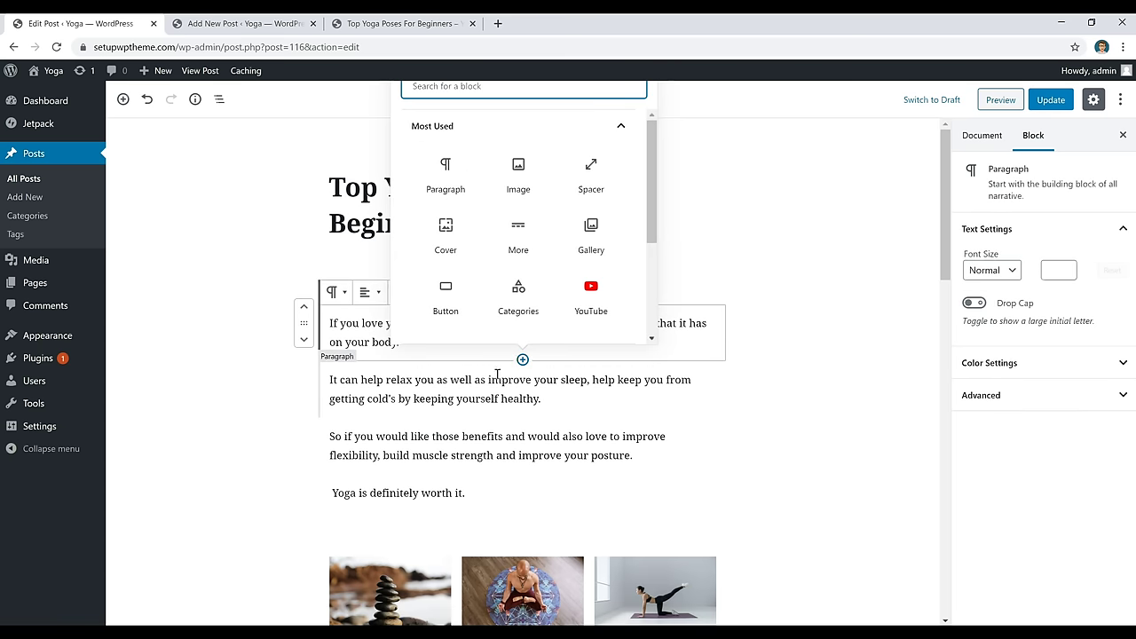
pyautogui.write('spacer')
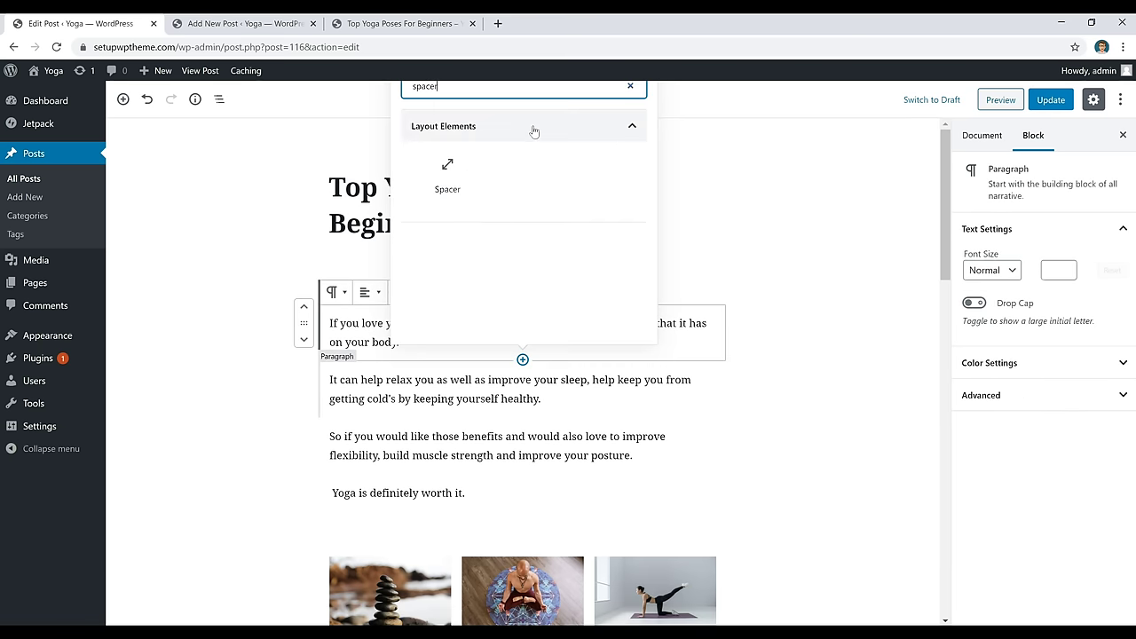
pyautogui.click(446, 178)
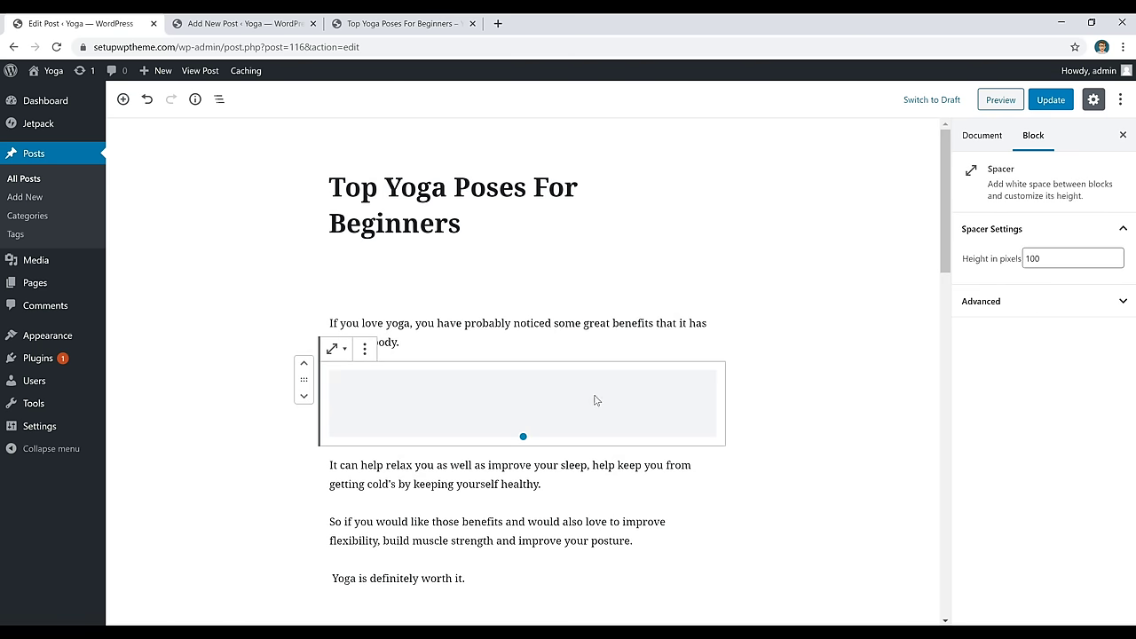
pyautogui.press('BackSpace')
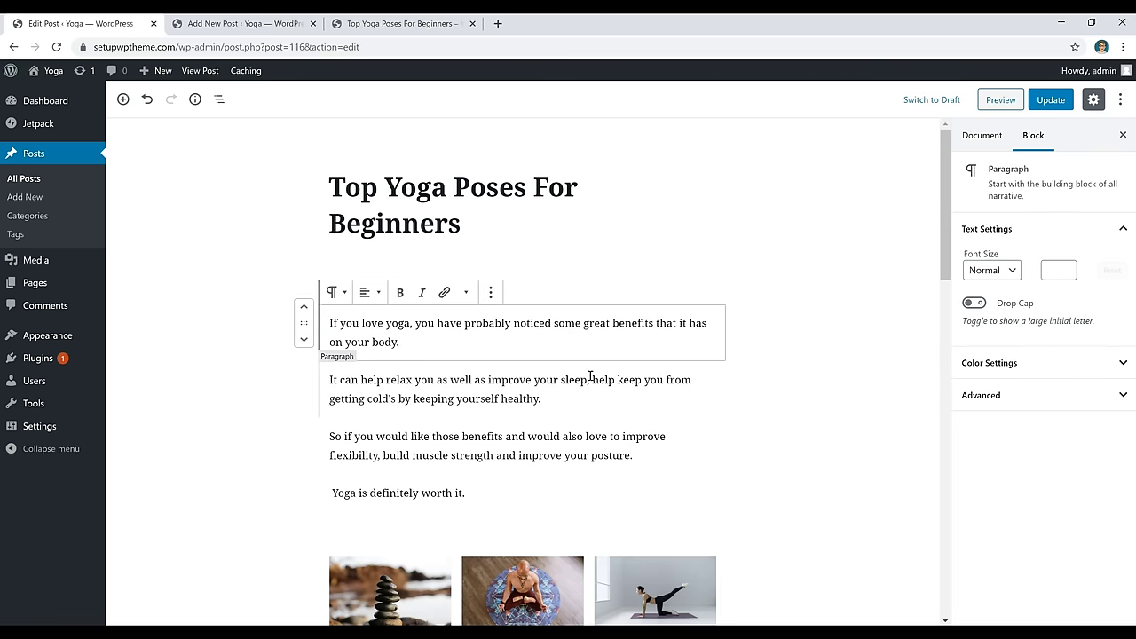
# Insert an empty Gallery block directly below the line "Yoga is definitely worth it."
pyautogui.scroll(-3, 600, 406)
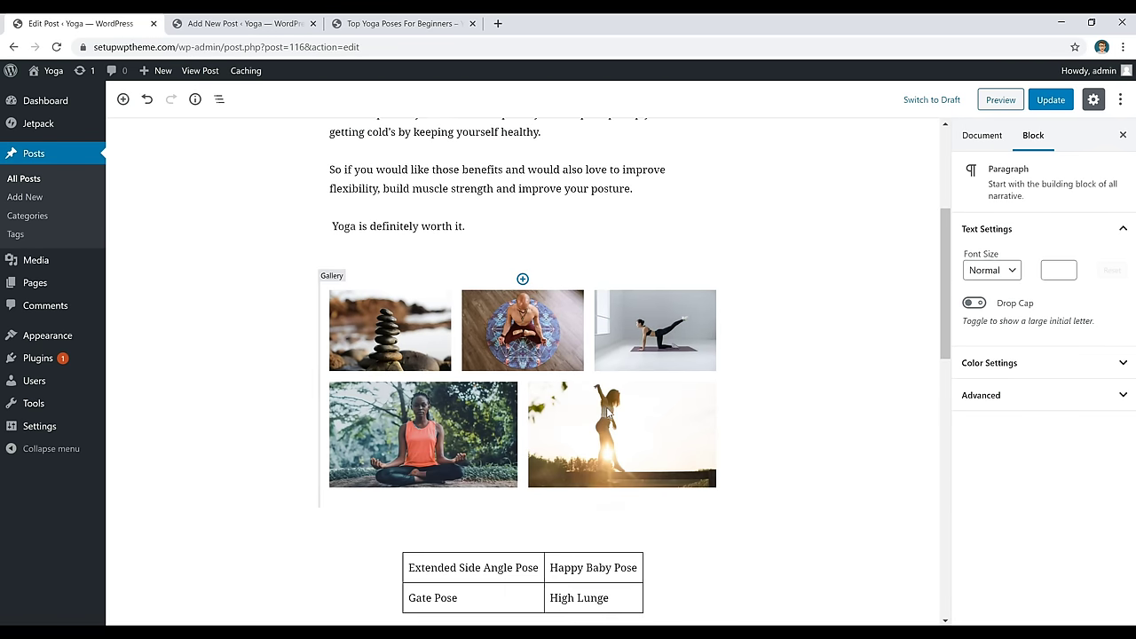
pyautogui.click(524, 368)
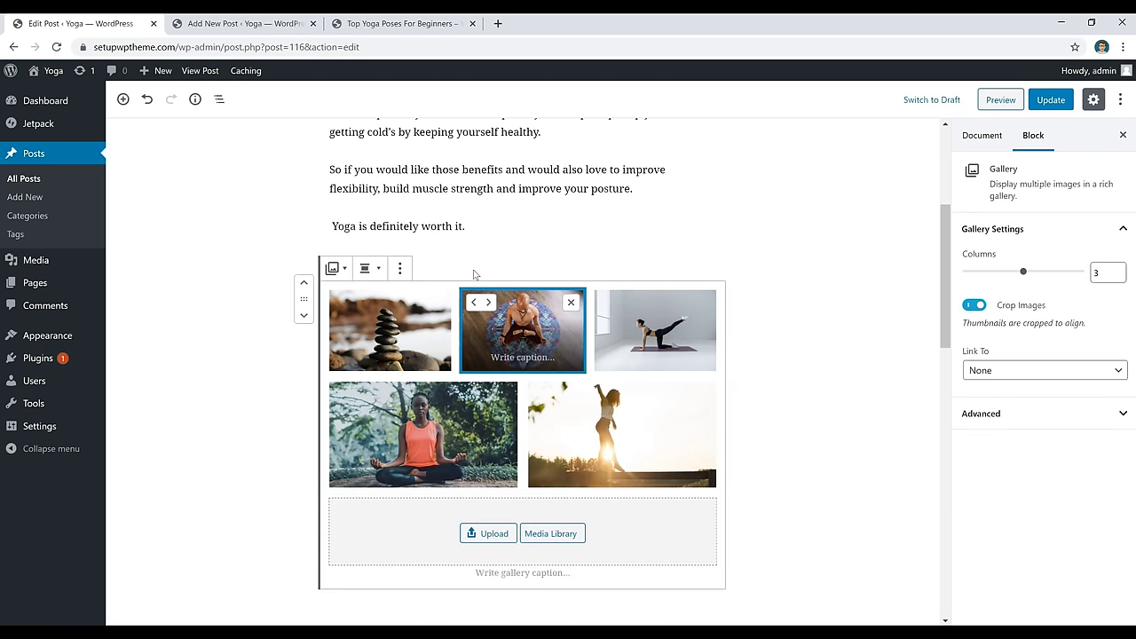
pyautogui.click(494, 227)
pyautogui.press('Return')
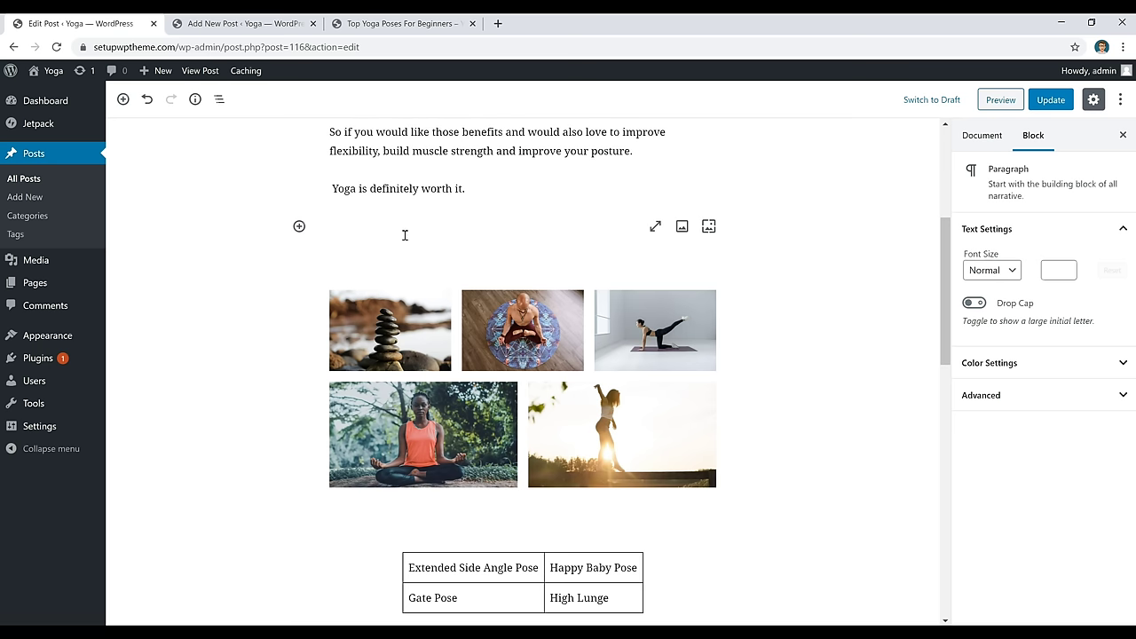
pyautogui.click(299, 227)
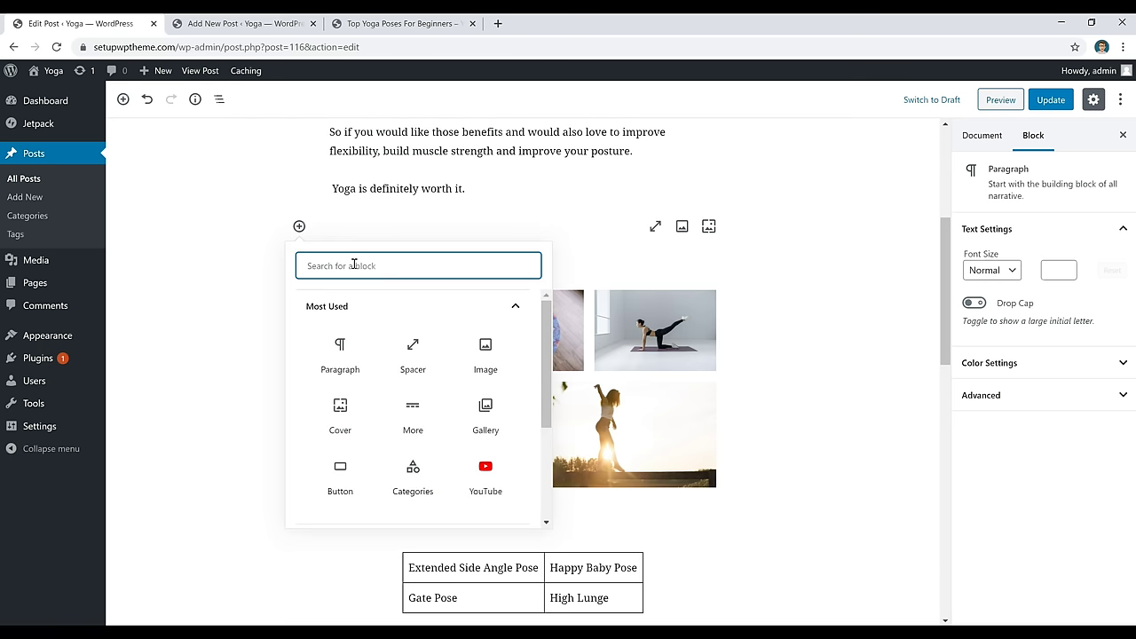
pyautogui.click(488, 422)
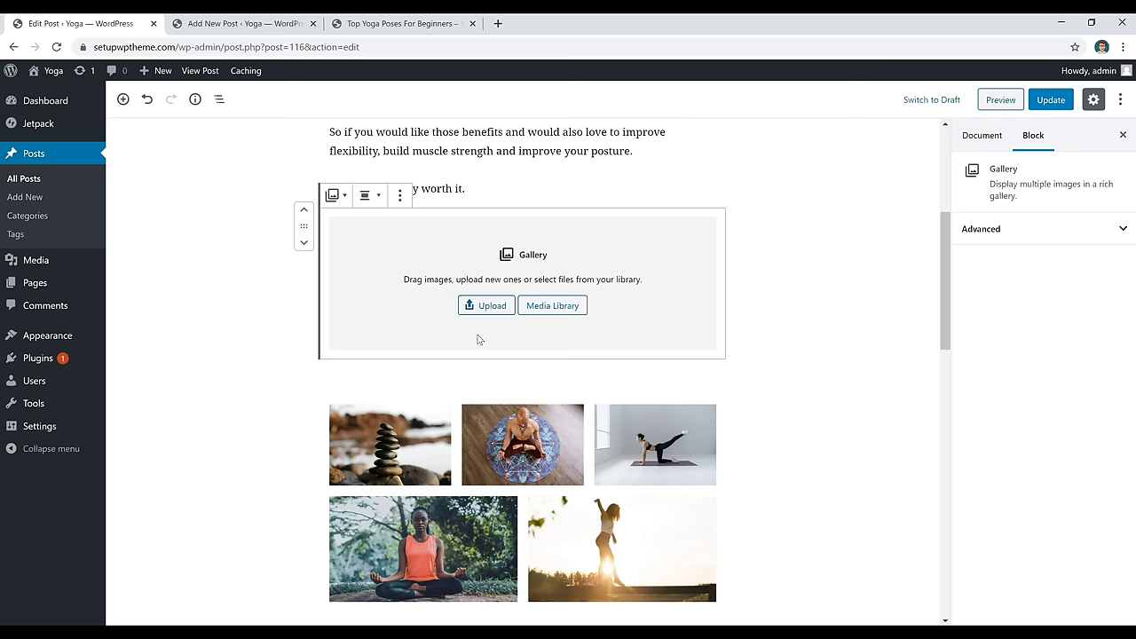
# Insert a Table block with 2 columns and 2 rows below the existing yoga poses table
pyautogui.scroll(-2, 523, 394)
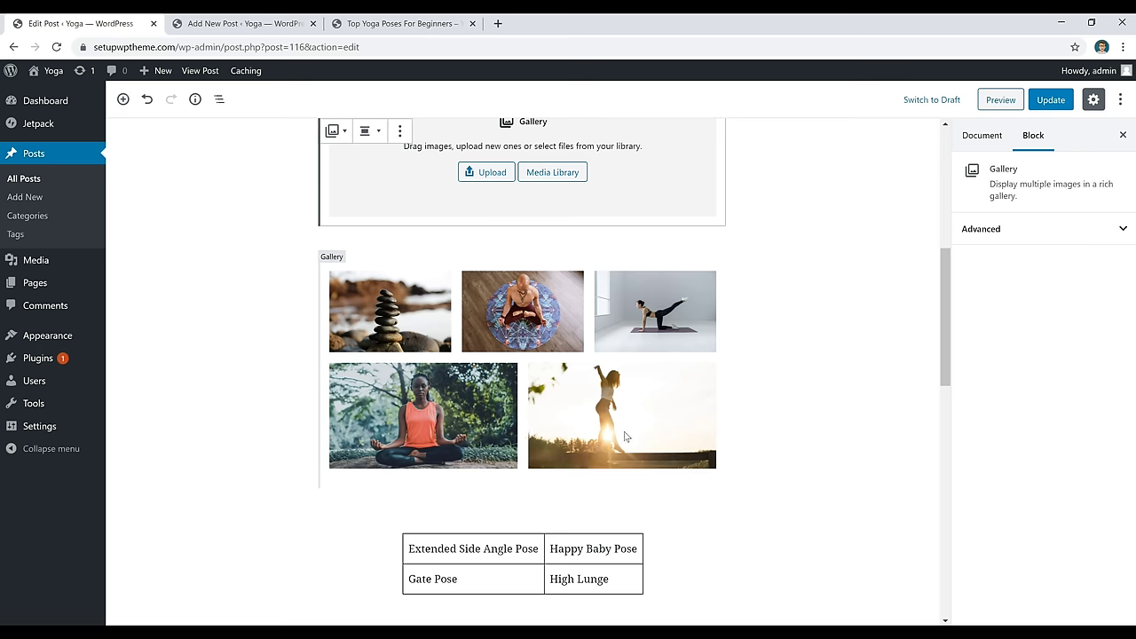
pyautogui.scroll(-4, 624, 437)
pyautogui.click(705, 324)
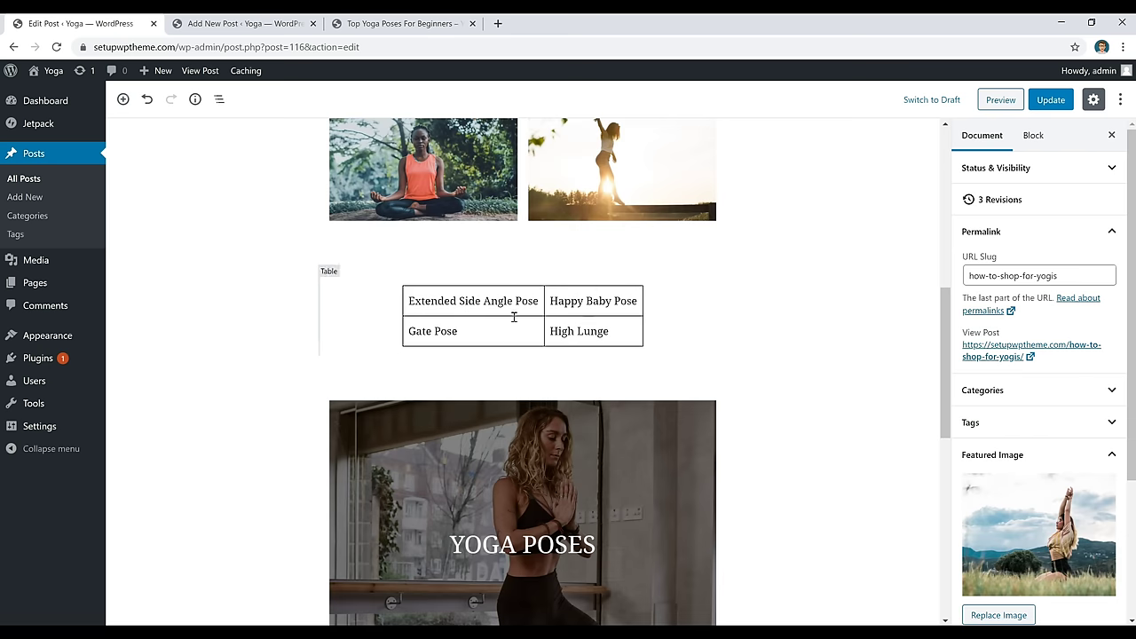
pyautogui.click(523, 354)
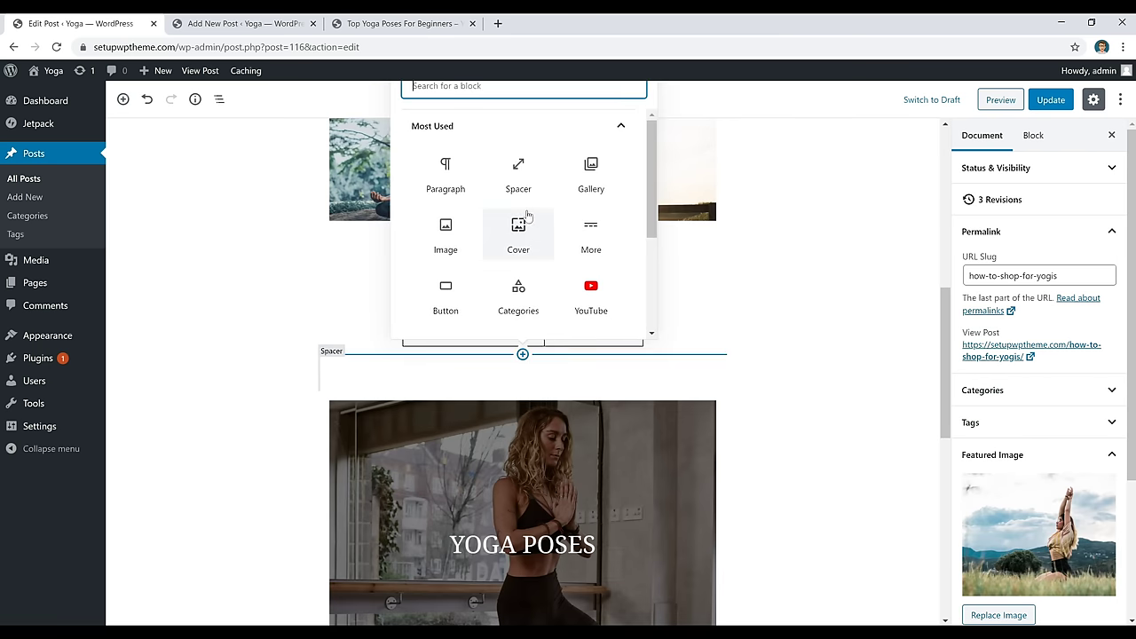
pyautogui.write('table')
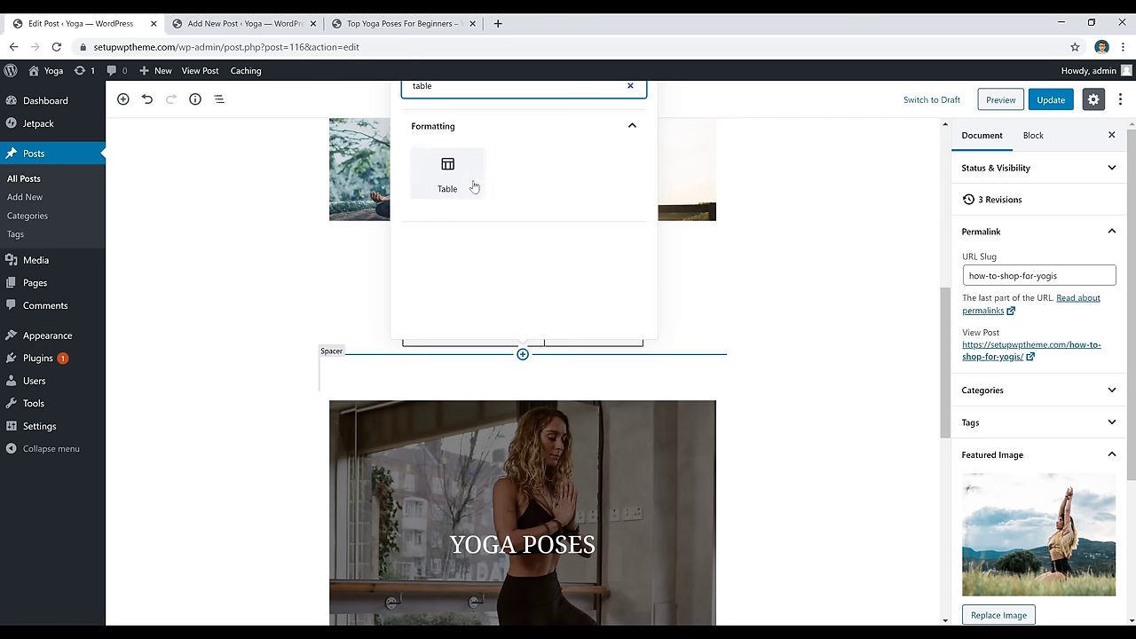
pyautogui.click(474, 186)
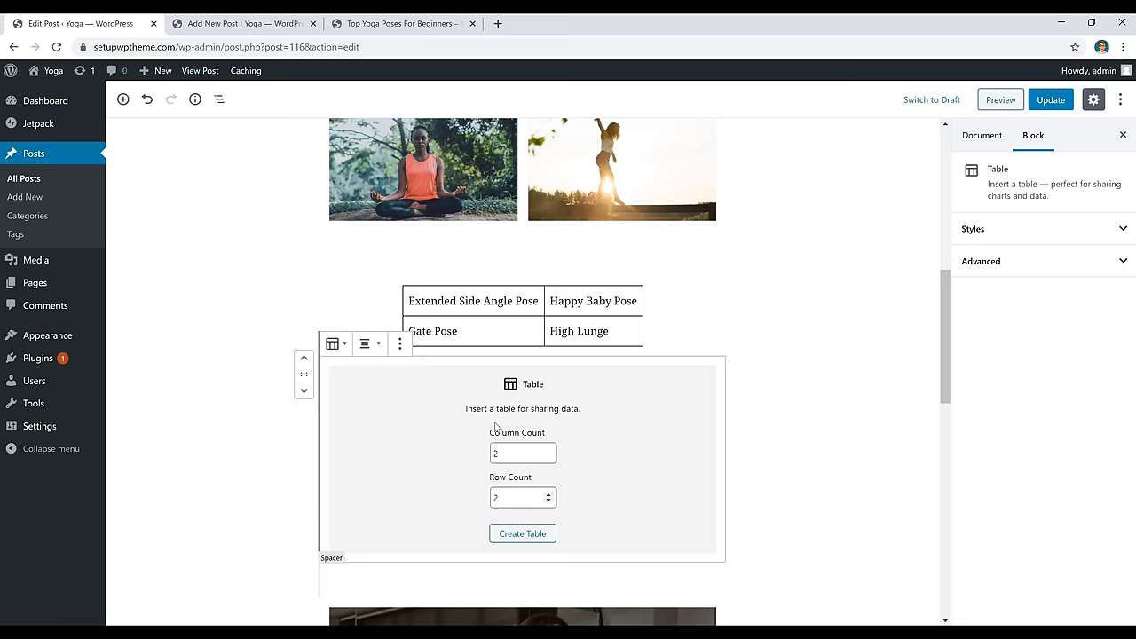
pyautogui.click(527, 535)
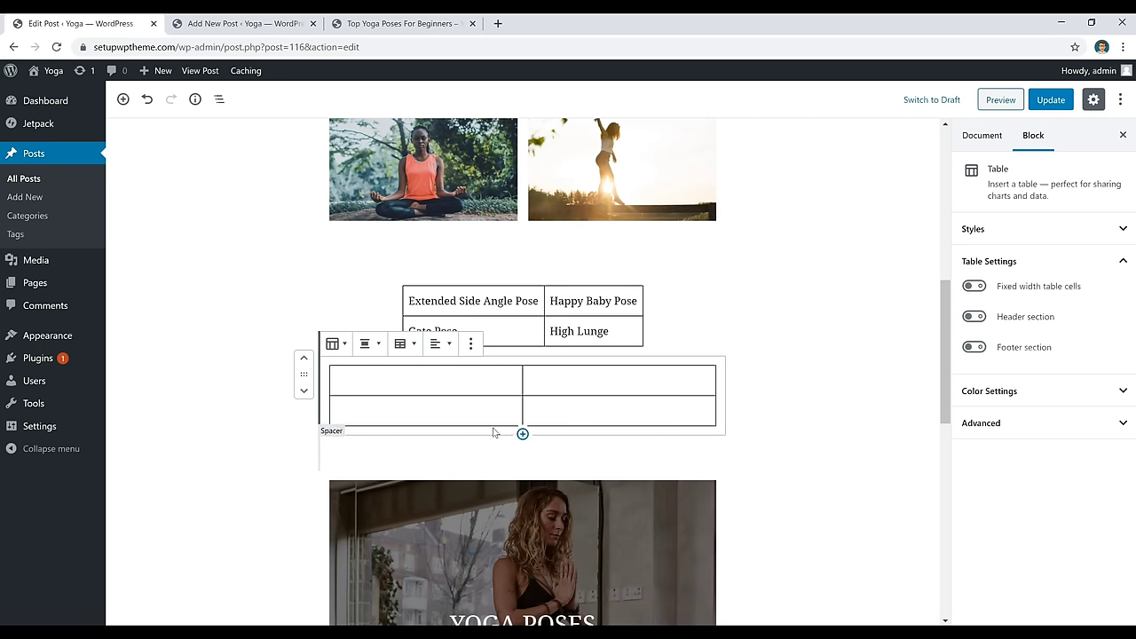
# Move through the new empty table's cells from first to last, and delete the table
pyautogui.click(427, 381)
pyautogui.press('Tab')
pyautogui.press('Tab')
pyautogui.press('Tab')
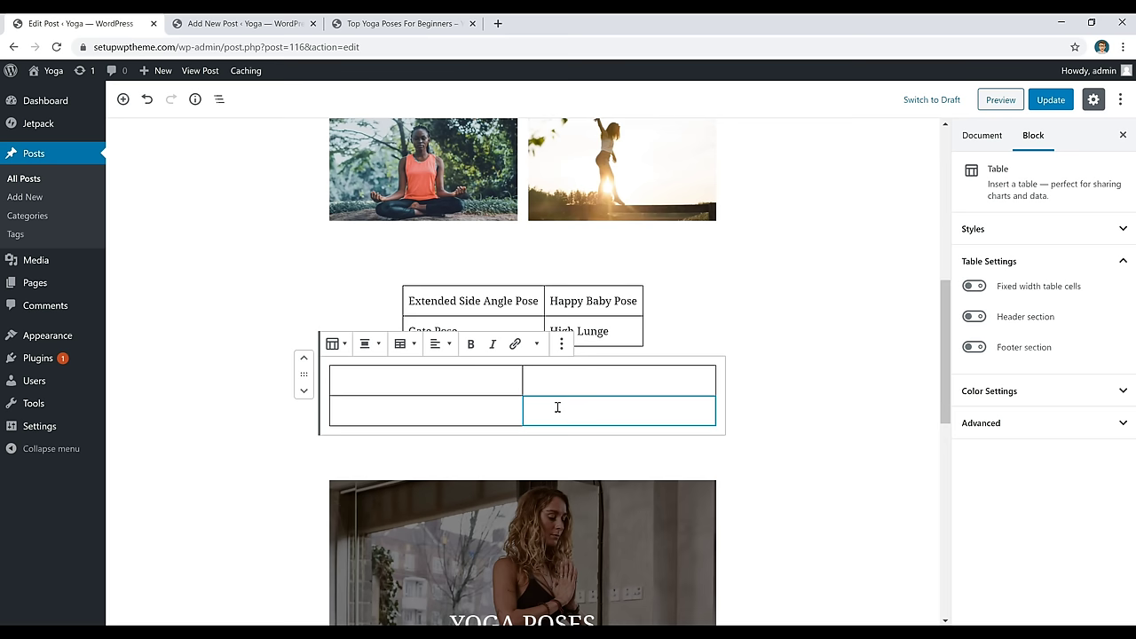
pyautogui.hotkey('shift', 'alt', 'z')
# Insert a Cover block below the YOGA POSES cover and upload pexels-photo-1882003 from the Desktop into it
pyautogui.click(598, 312)
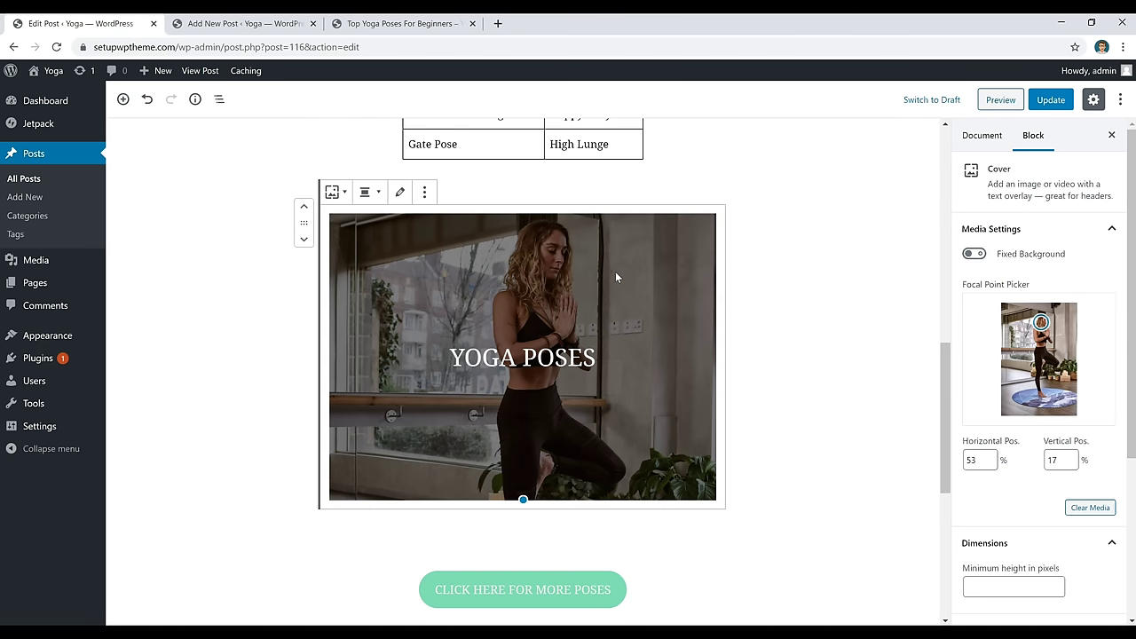
pyautogui.click(774, 292)
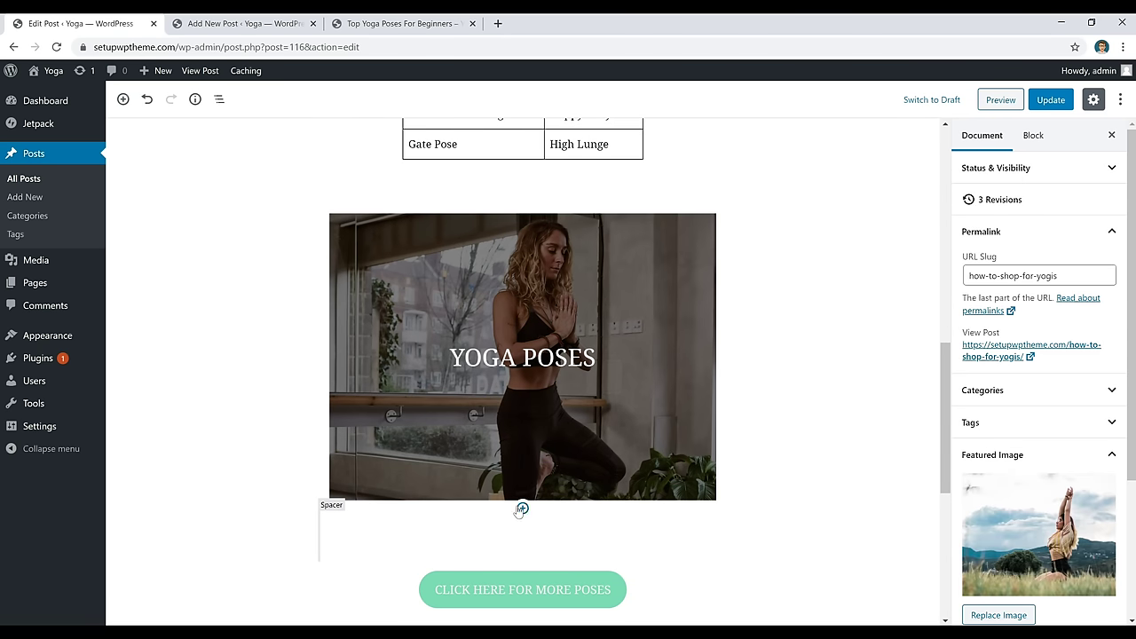
pyautogui.click(522, 509)
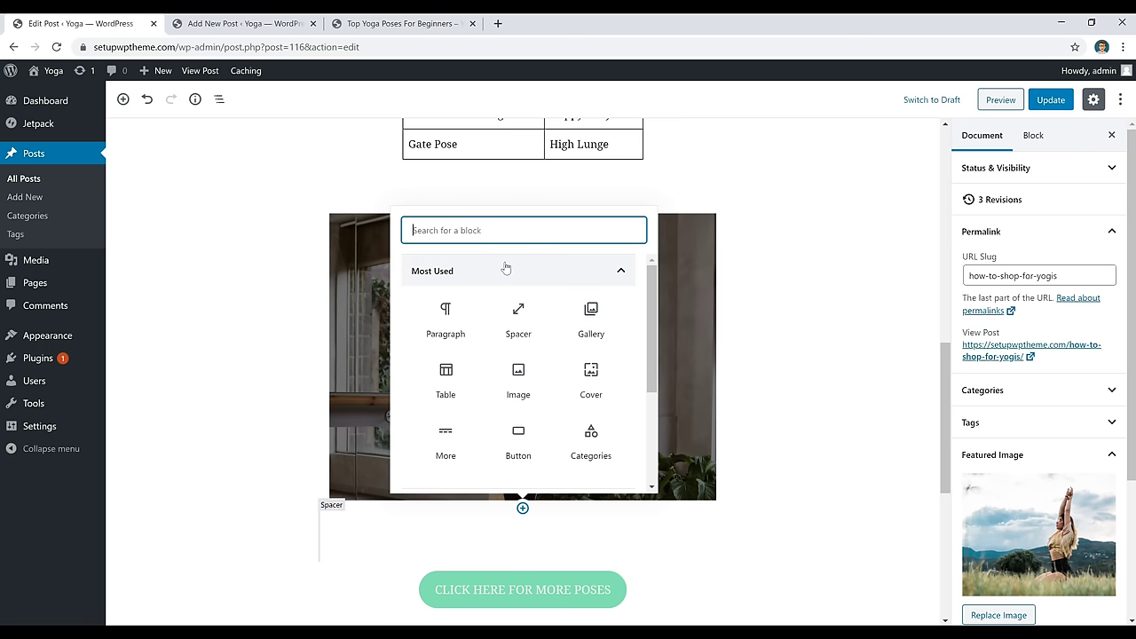
pyautogui.write('cover')
pyautogui.click(449, 312)
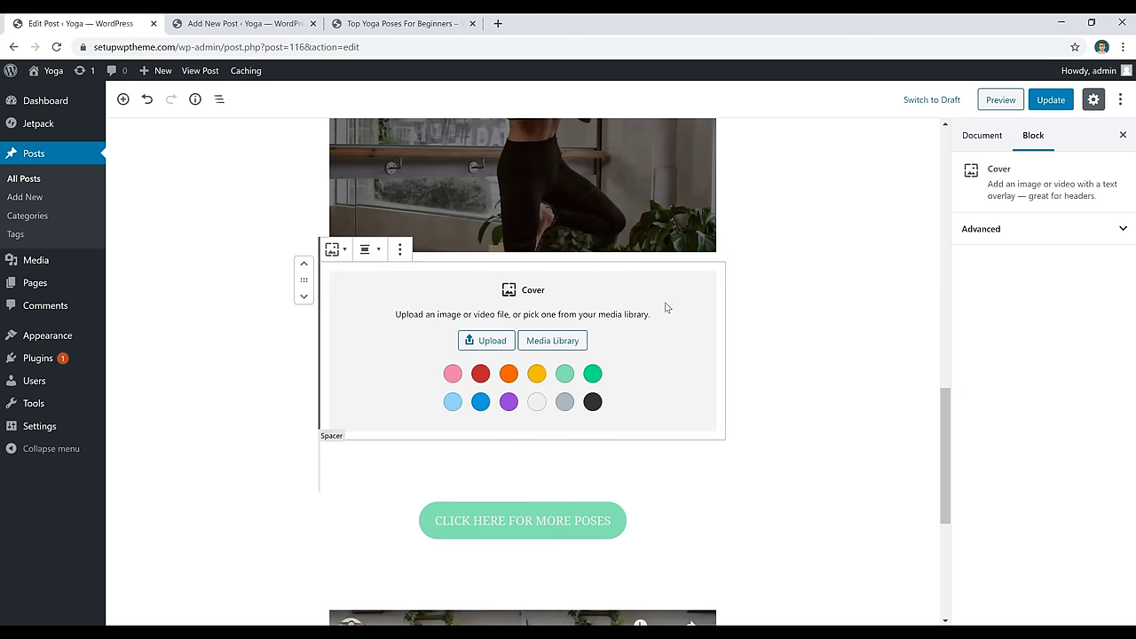
pyautogui.click(499, 347)
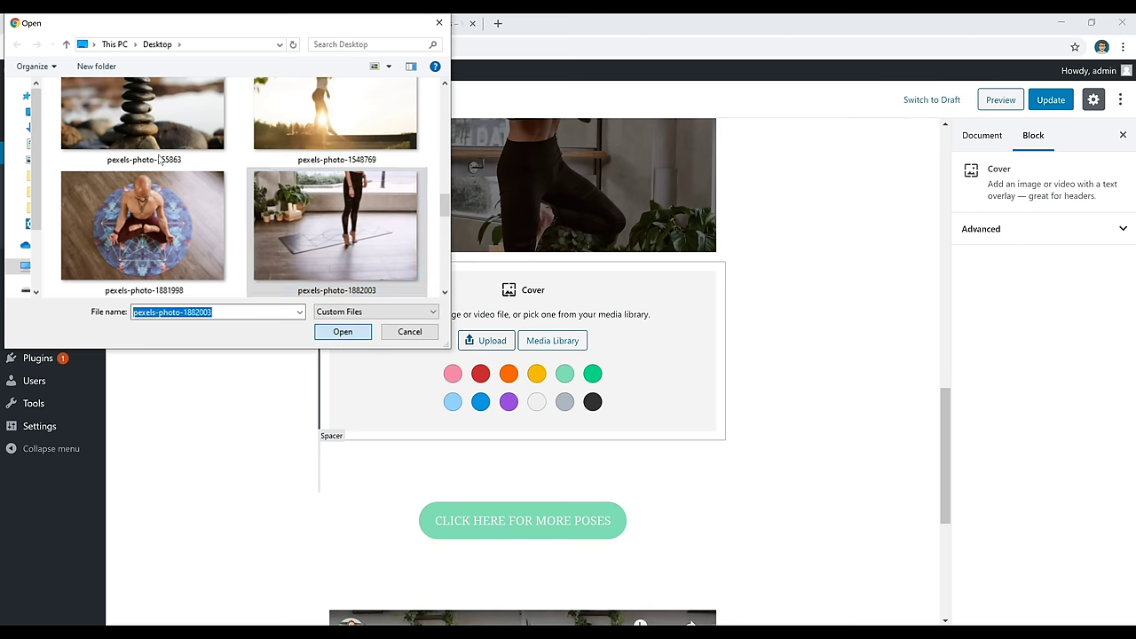
pyautogui.click(346, 330)
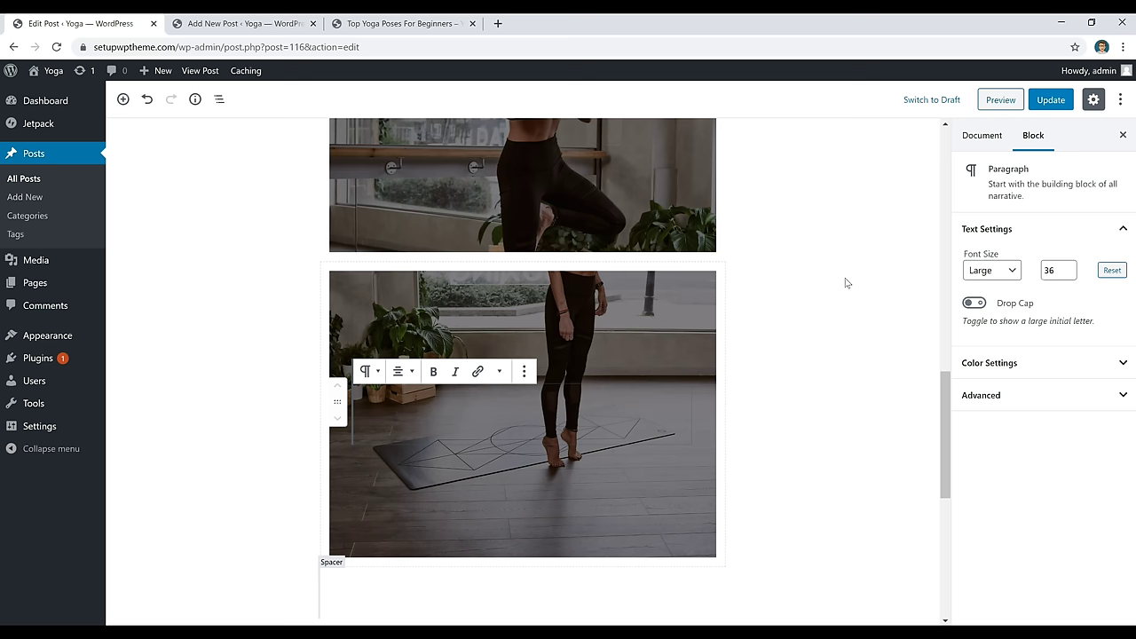
# Insert a Button block below the CLICK HERE FOR MORE POSES button, label it "fhdffdhdh", and try adjusting its border radius
pyautogui.press('Down')
pyautogui.click(611, 316)
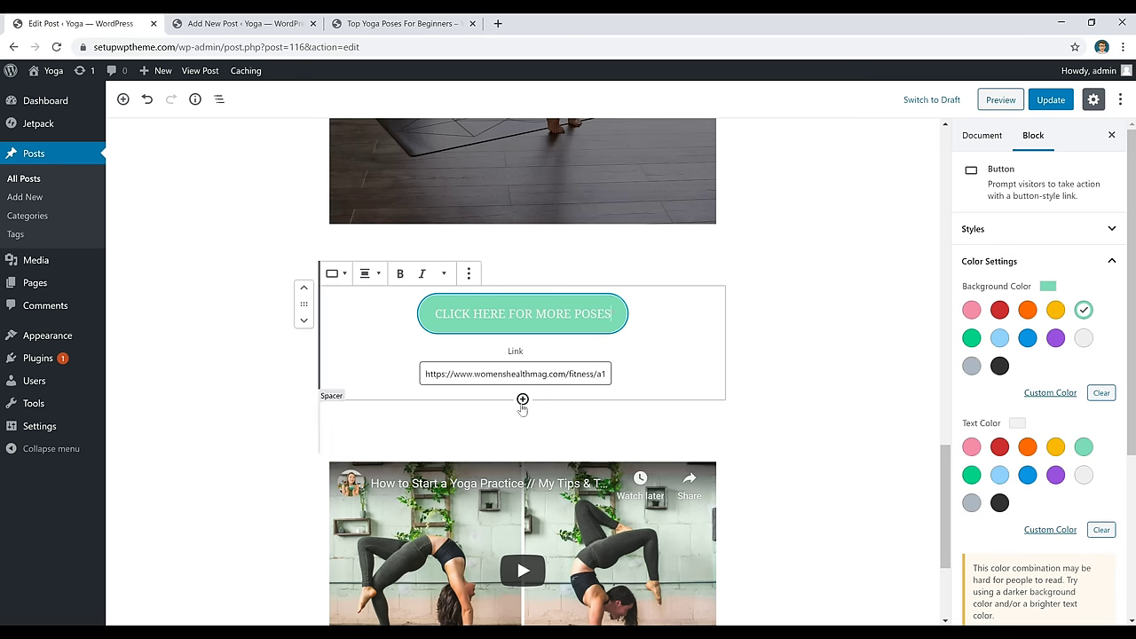
pyautogui.click(523, 400)
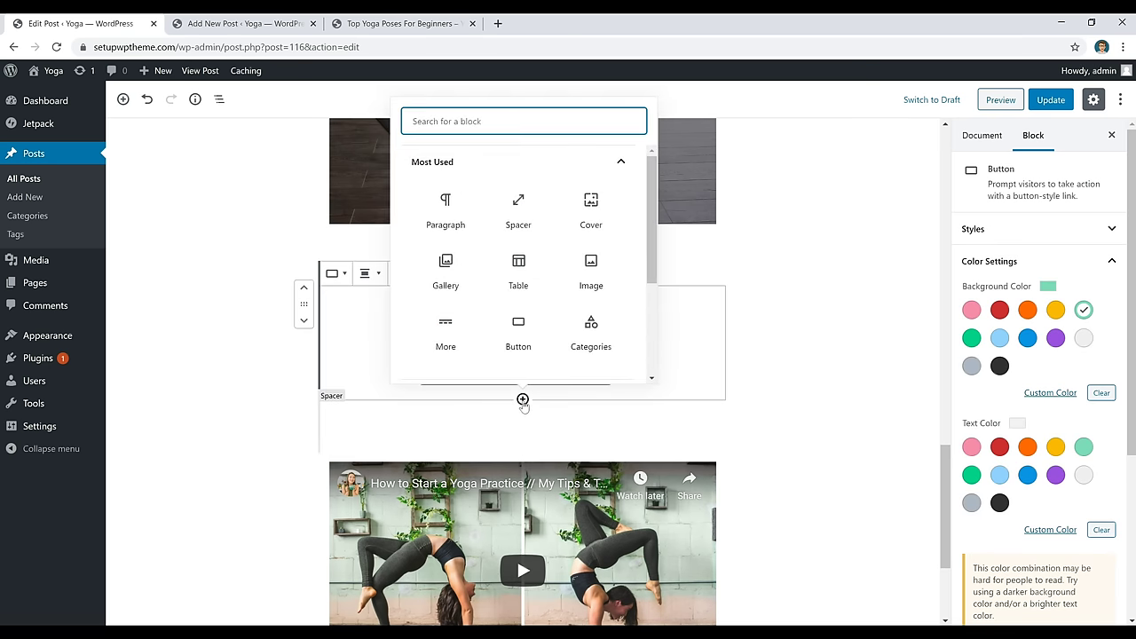
pyautogui.click(519, 349)
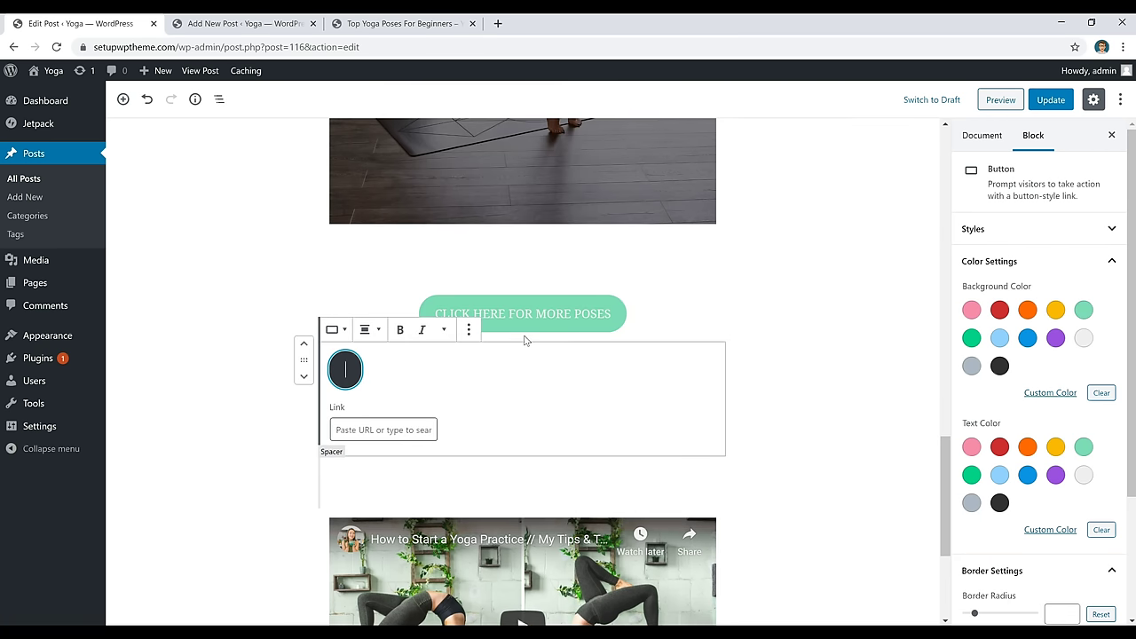
pyautogui.write('fhdffdhdh')
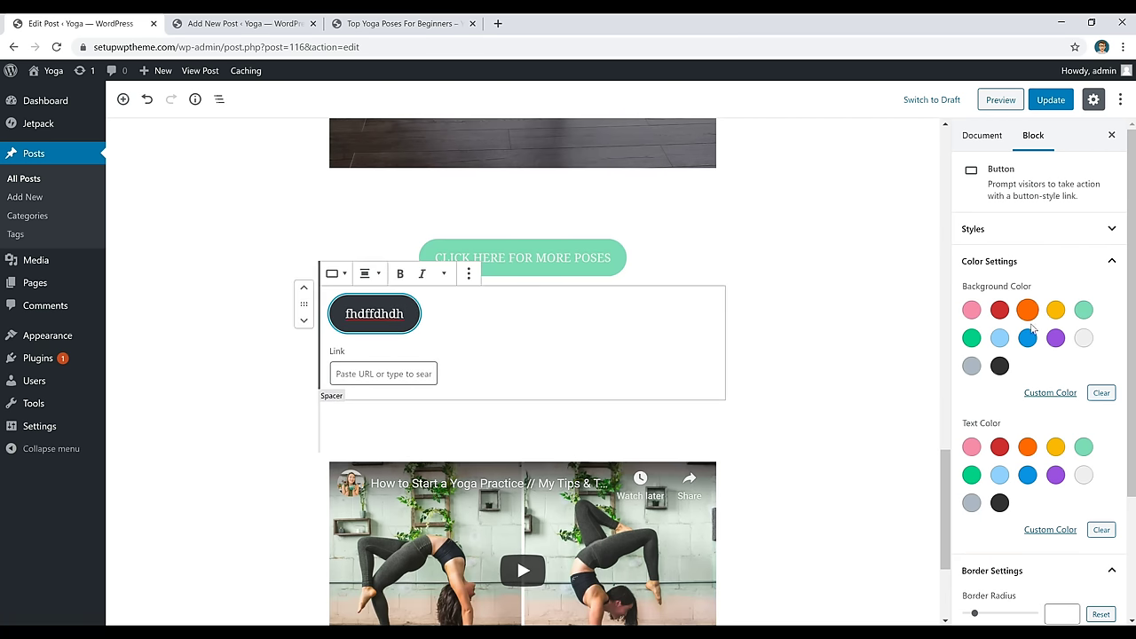
pyautogui.scroll(-1, 1000, 321)
pyautogui.scroll(-2, 999, 313)
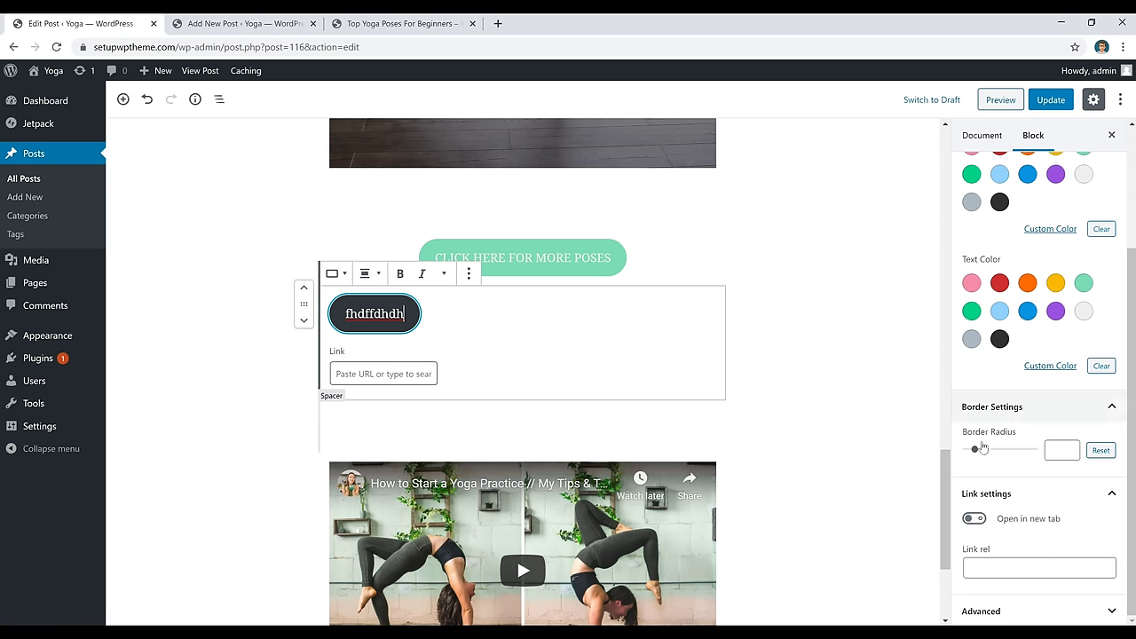
pyautogui.moveTo(975, 449)
pyautogui.mouseDown()
pyautogui.moveTo(1029, 451)
pyautogui.moveTo(952, 464)
pyautogui.moveTo(981, 459)
pyautogui.mouseUp()
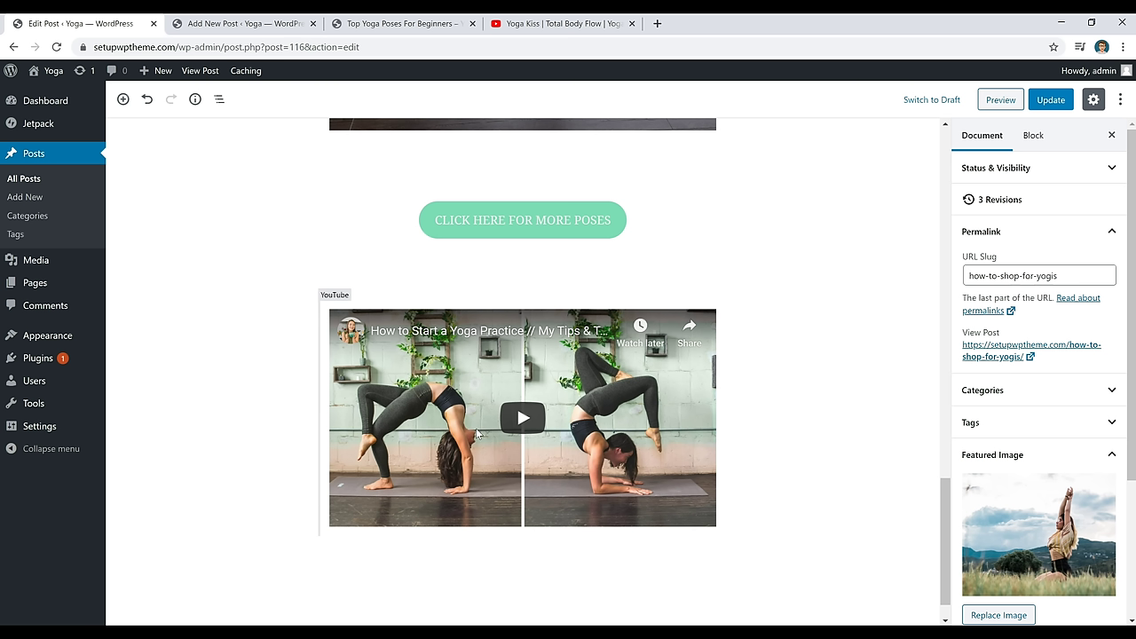
# Switch to YouTube, copy the address of the "Yoga Kiss | Total Body Flow" video, and return to the post editor
pyautogui.click(573, 24)
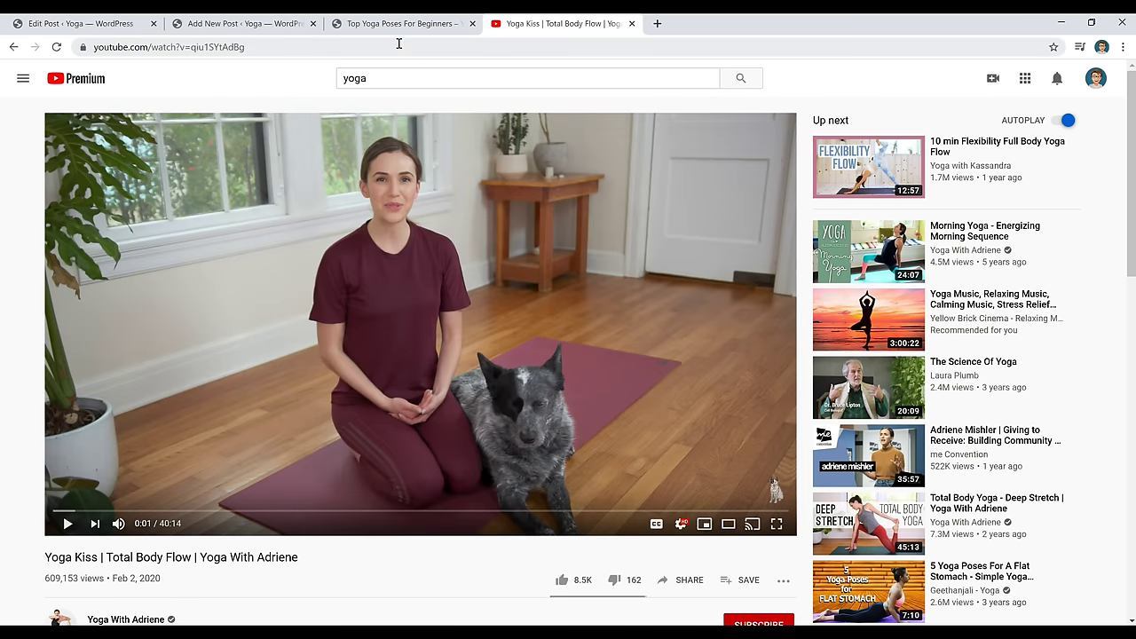
pyautogui.click(399, 43)
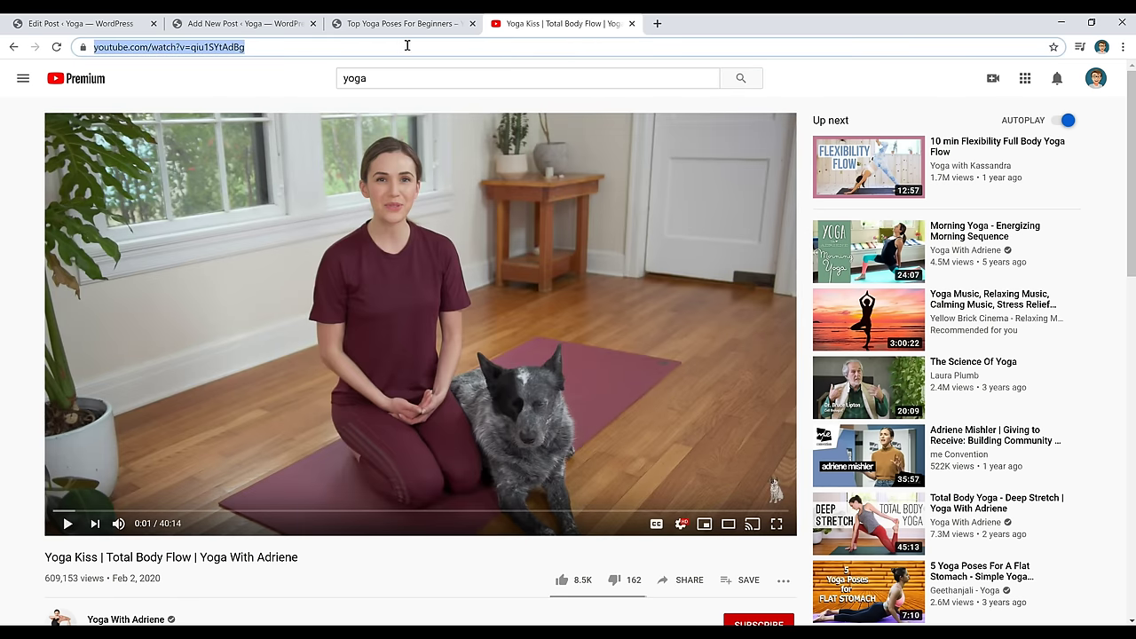
pyautogui.click(80, 24)
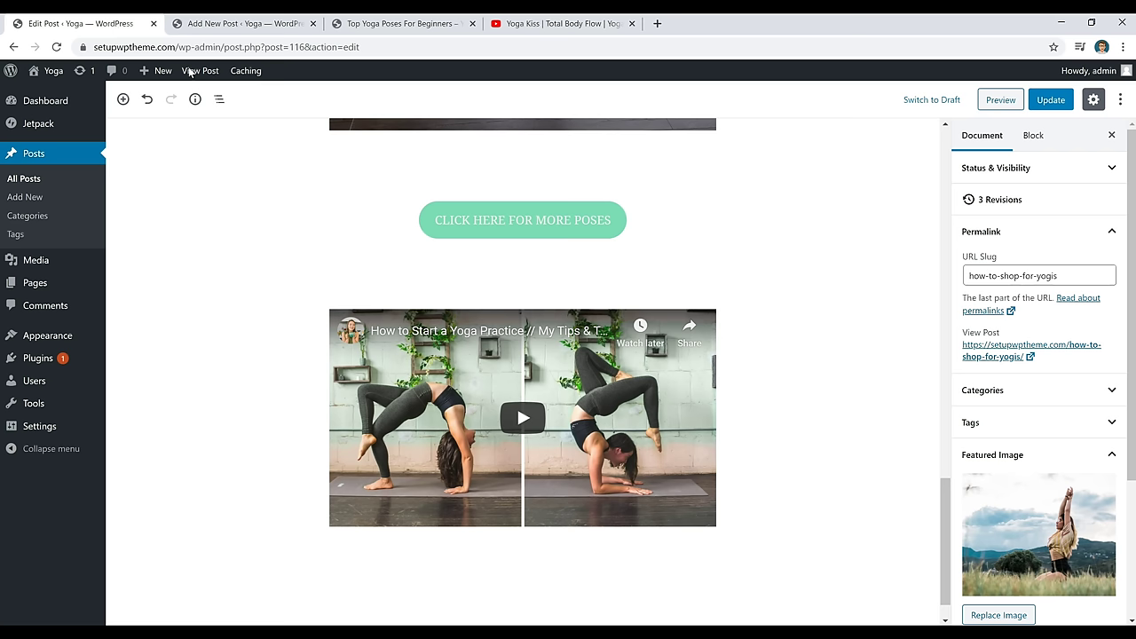
pyautogui.click(523, 534)
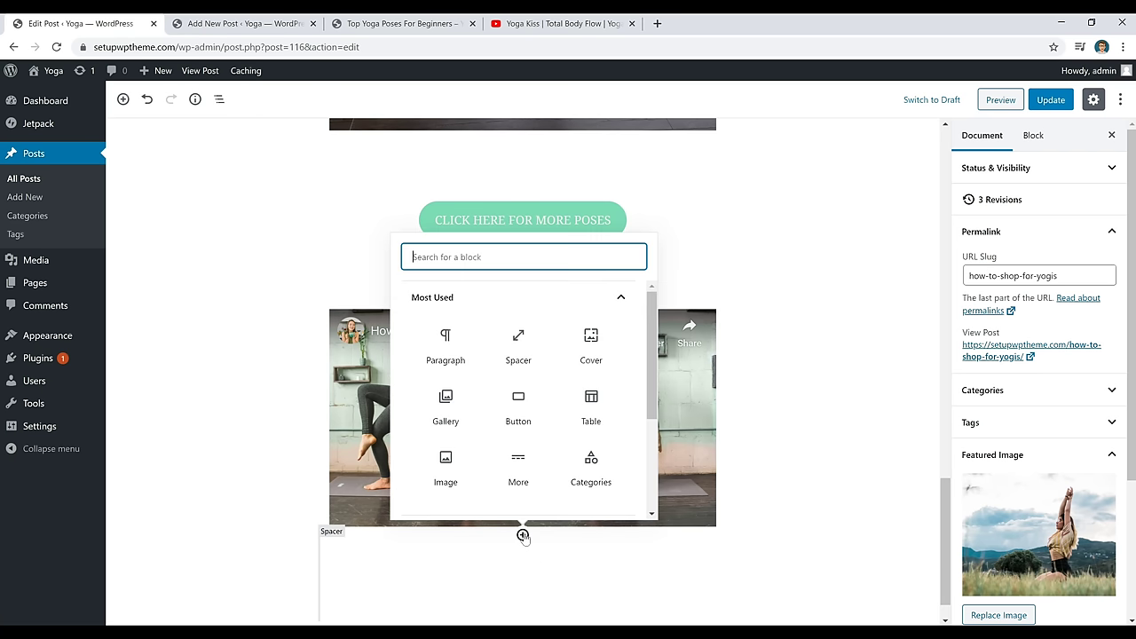
pyautogui.scroll(-2, 571, 401)
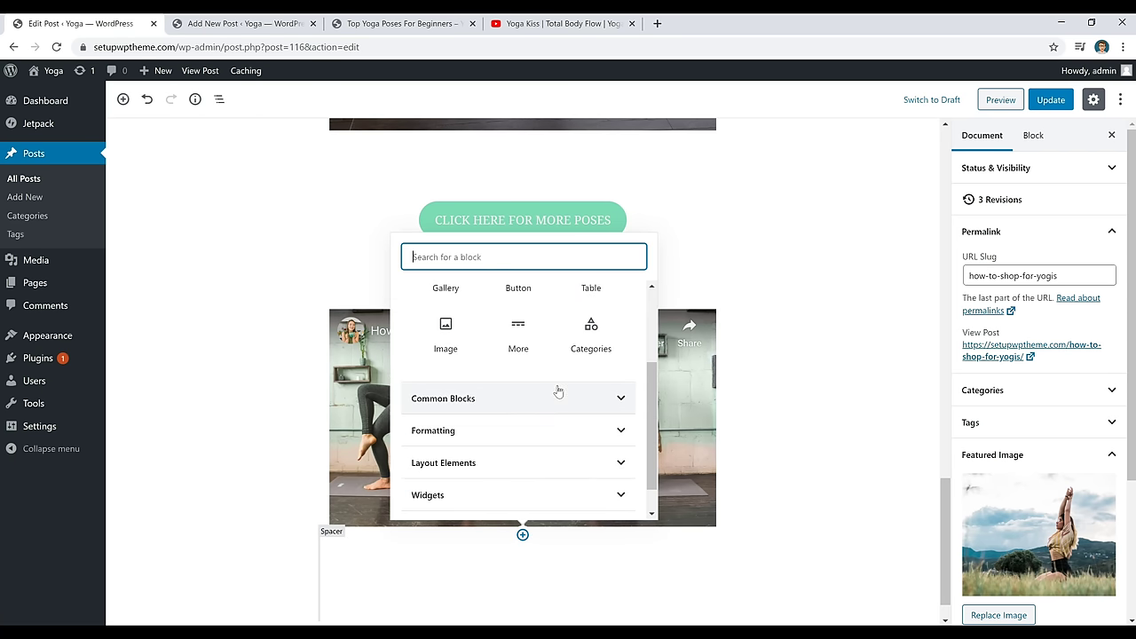
pyautogui.scroll(2, 571, 400)
pyautogui.write('you')
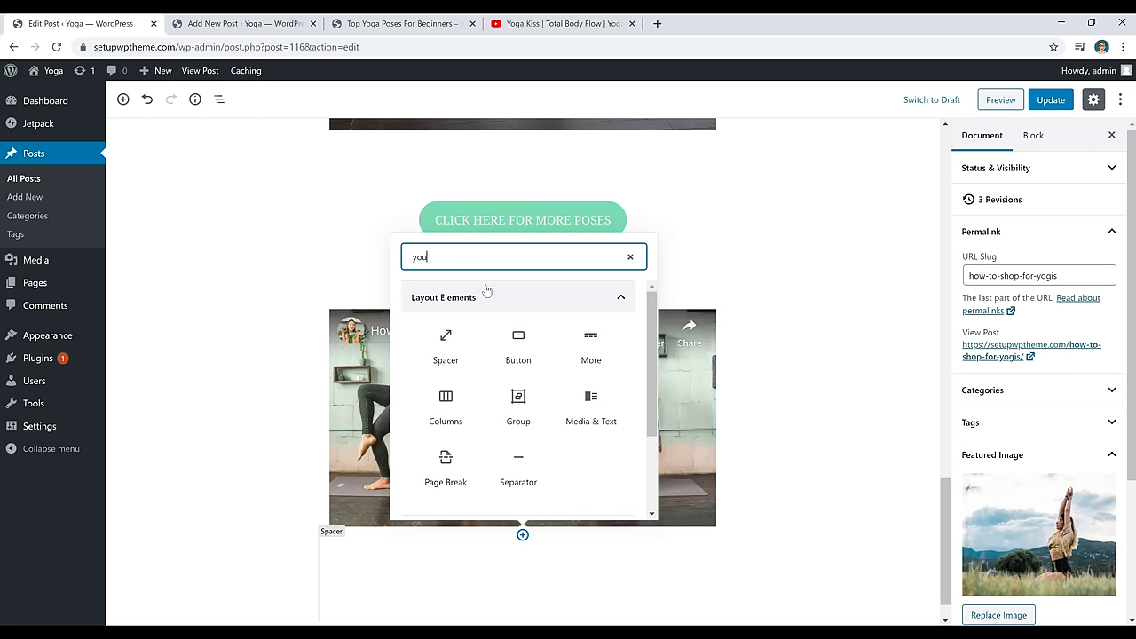
pyautogui.write('t')
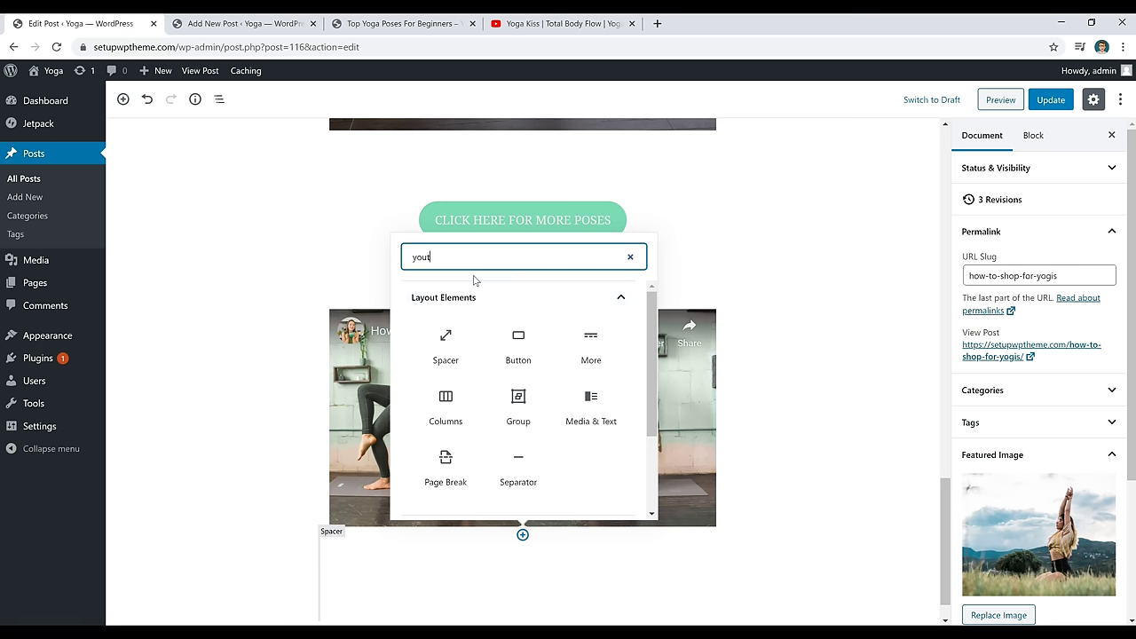
pyautogui.write('ub')
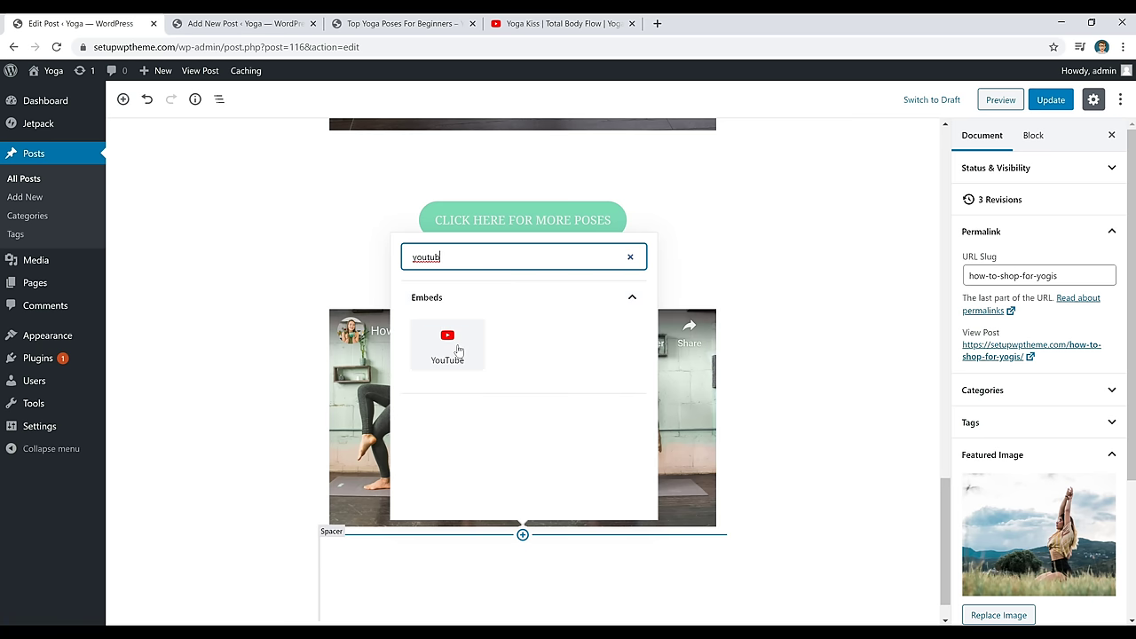
pyautogui.click(459, 350)
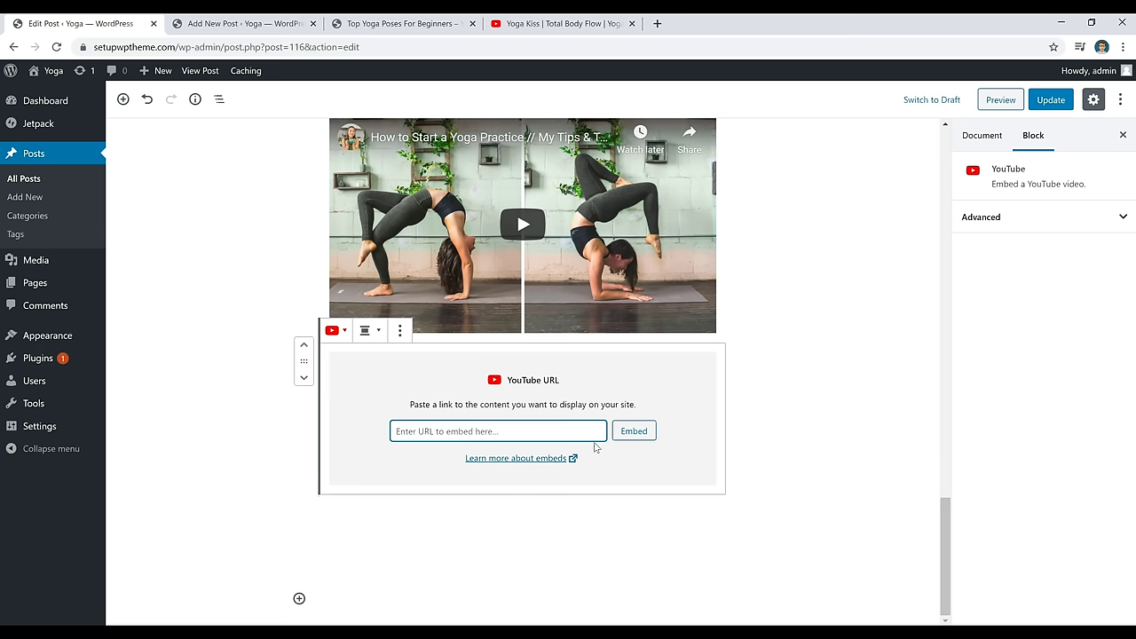
pyautogui.write('https://www.youtube.com/watch?v=giu1SYtAdBg')
pyautogui.click(634, 432)
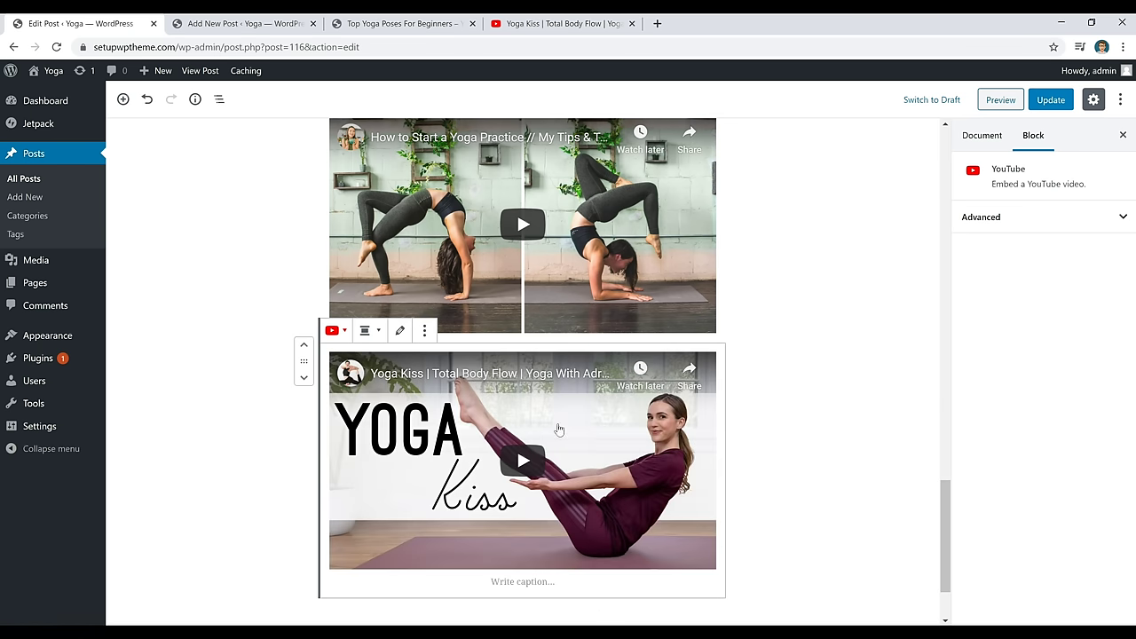
# Align the embedded "Yoga Kiss | Total Body Flow" video to the center and deselect its block
pyautogui.click(369, 331)
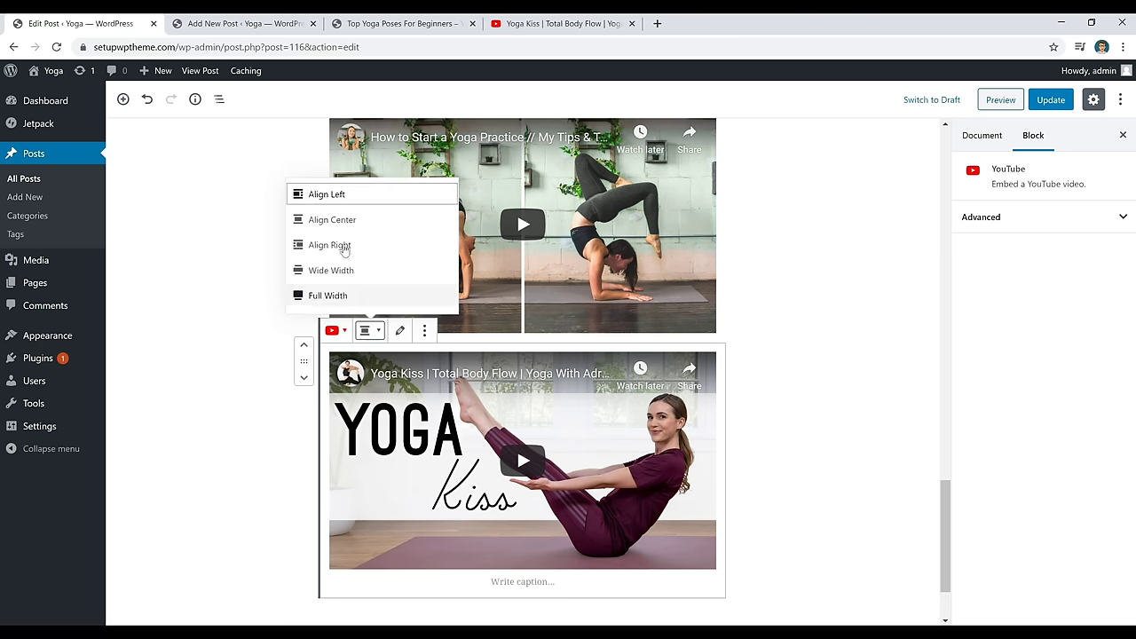
pyautogui.click(348, 220)
pyautogui.click(767, 377)
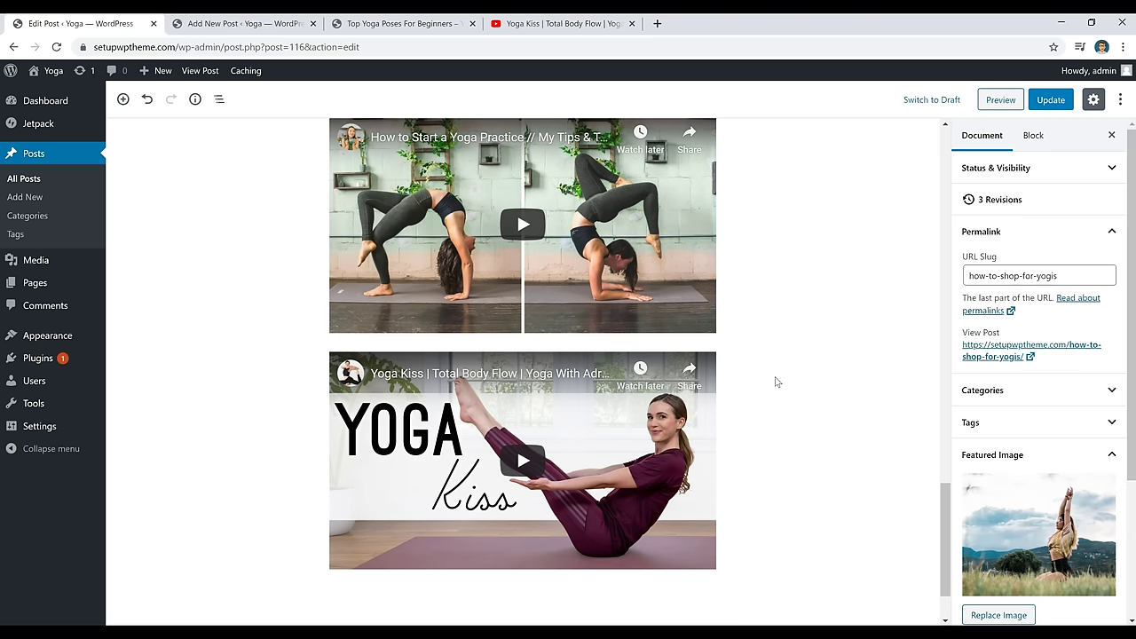
# Show the post's categories and open the form for naming a new category
pyautogui.scroll(15, 782, 355)
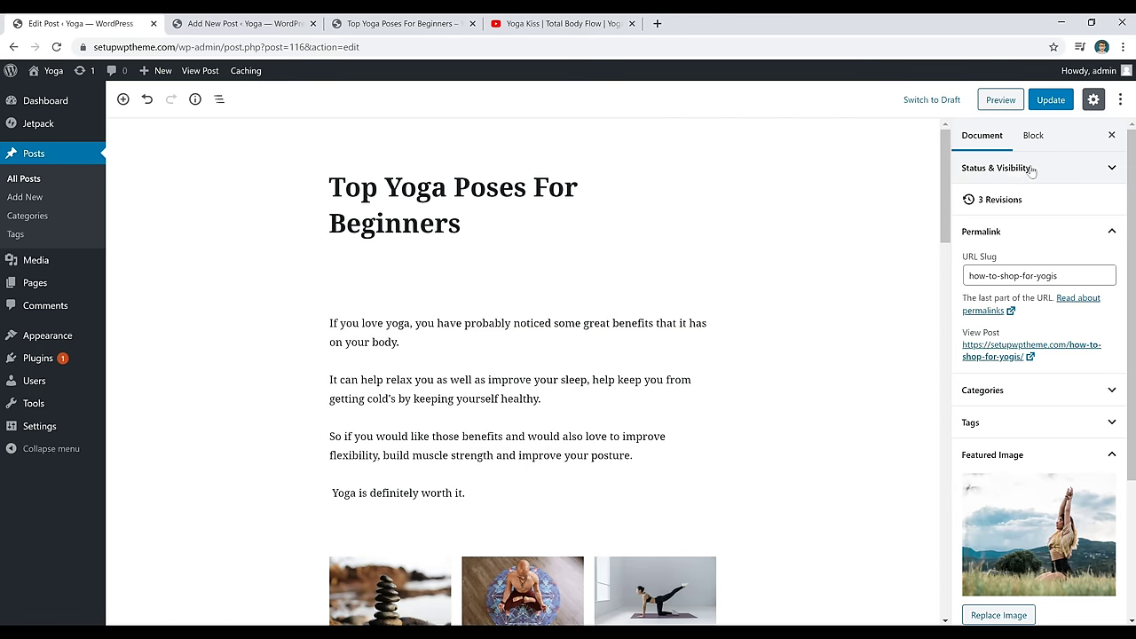
pyautogui.scroll(-2, 1023, 187)
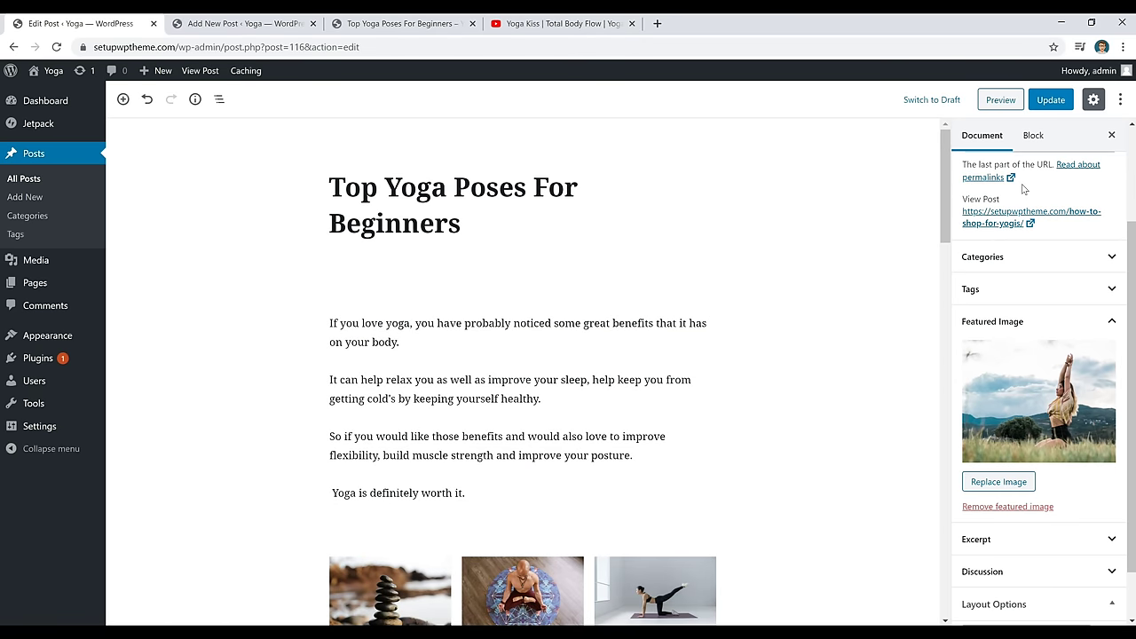
pyautogui.click(1039, 256)
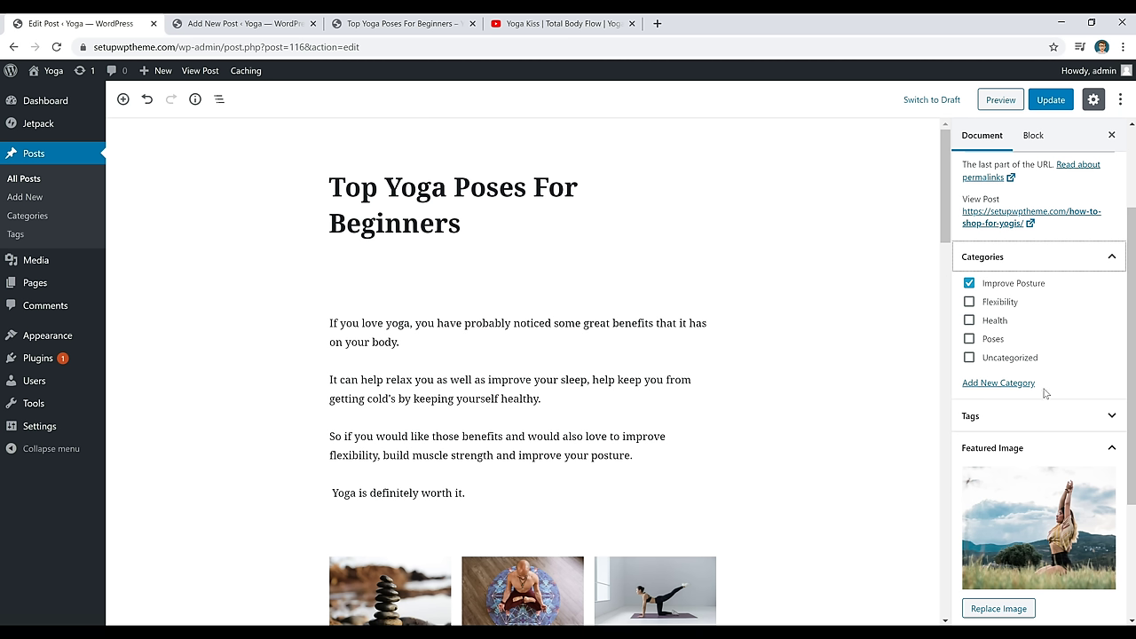
pyautogui.click(1008, 384)
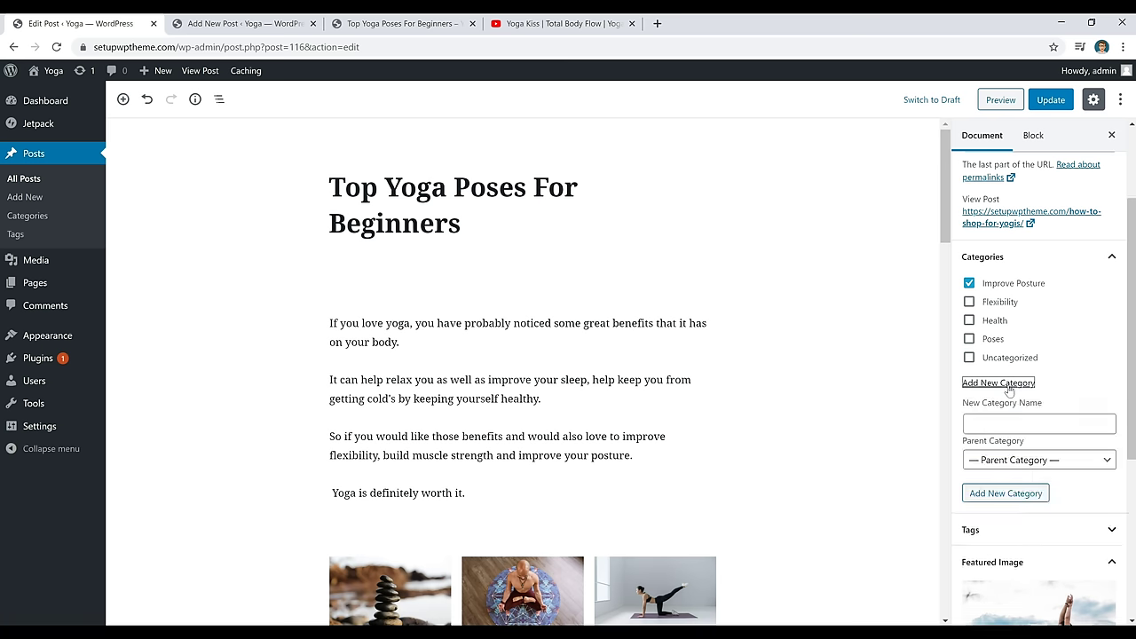
pyautogui.click(1000, 423)
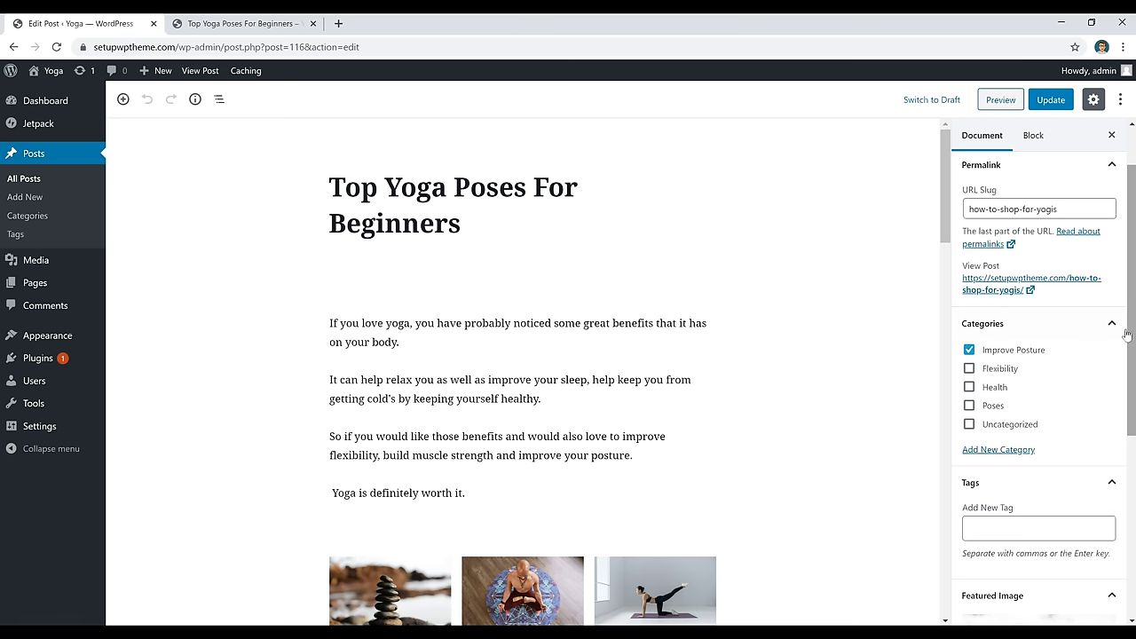
# Add the tag "top yoga poses for beginners" to the post
pyautogui.scroll(-1, 1048, 360)
pyautogui.scroll(-1, 1023, 443)
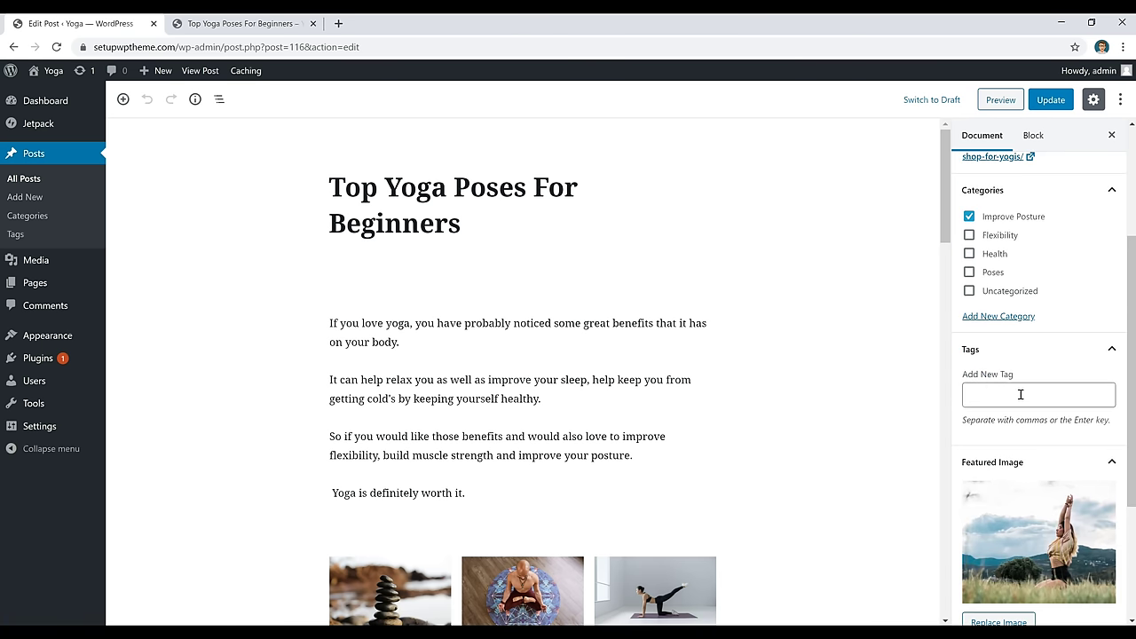
pyautogui.click(1022, 396)
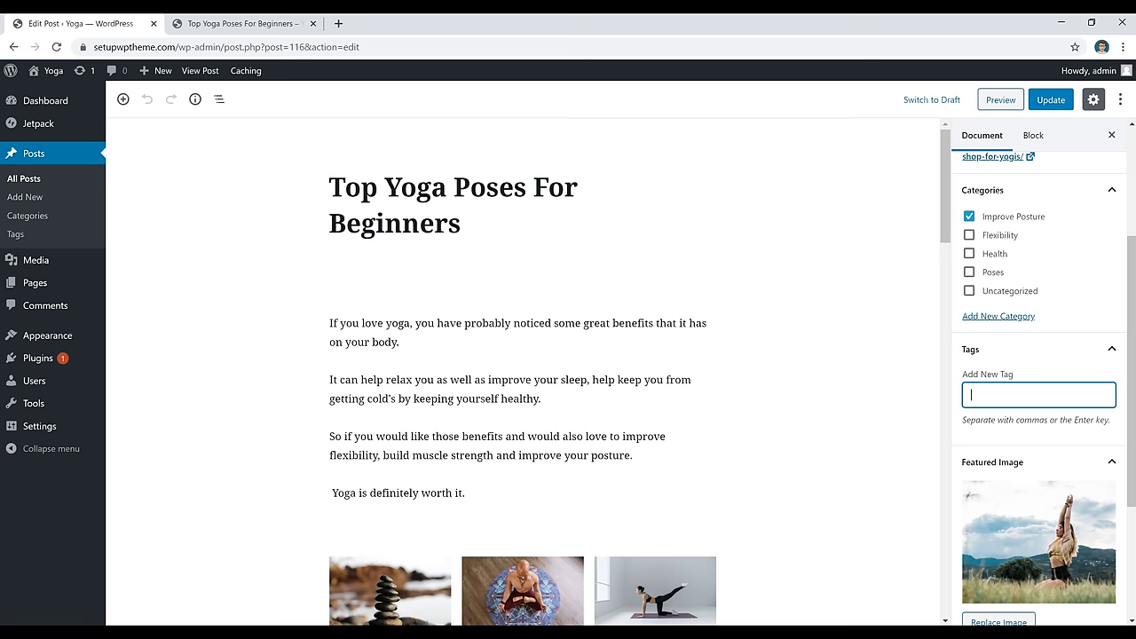
pyautogui.write('top yoga poses for beginners')
pyautogui.press('Return')
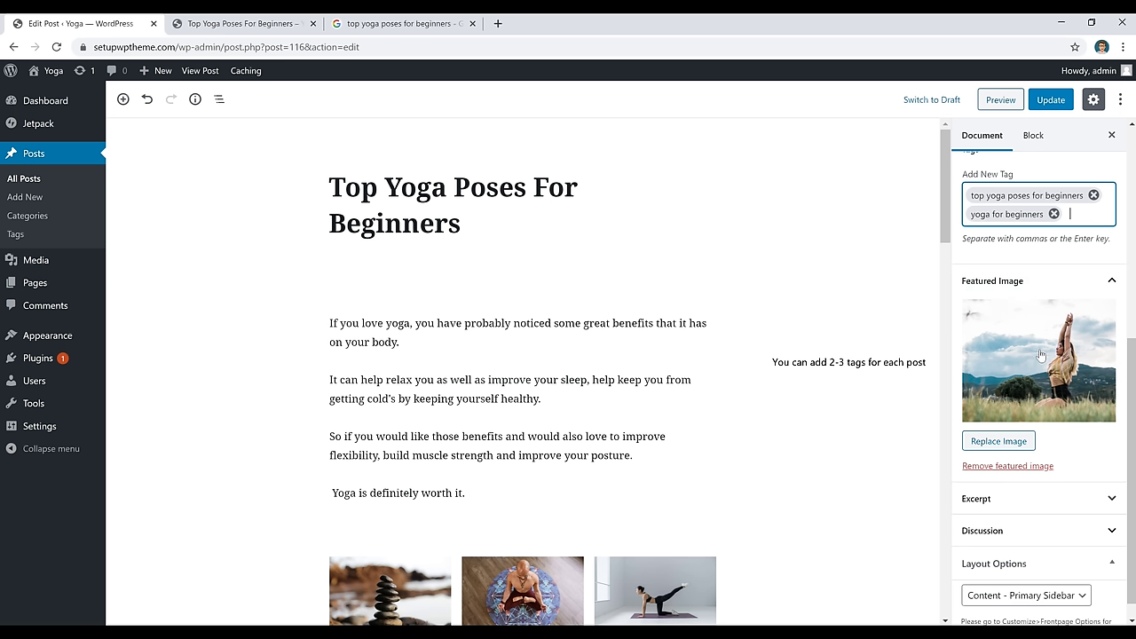
# Switch to the live "Top Yoga Poses For Beginners" post and examine its featured image there and on the site's homepage
pyautogui.click(244, 23)
pyautogui.scroll(-2, 520, 357)
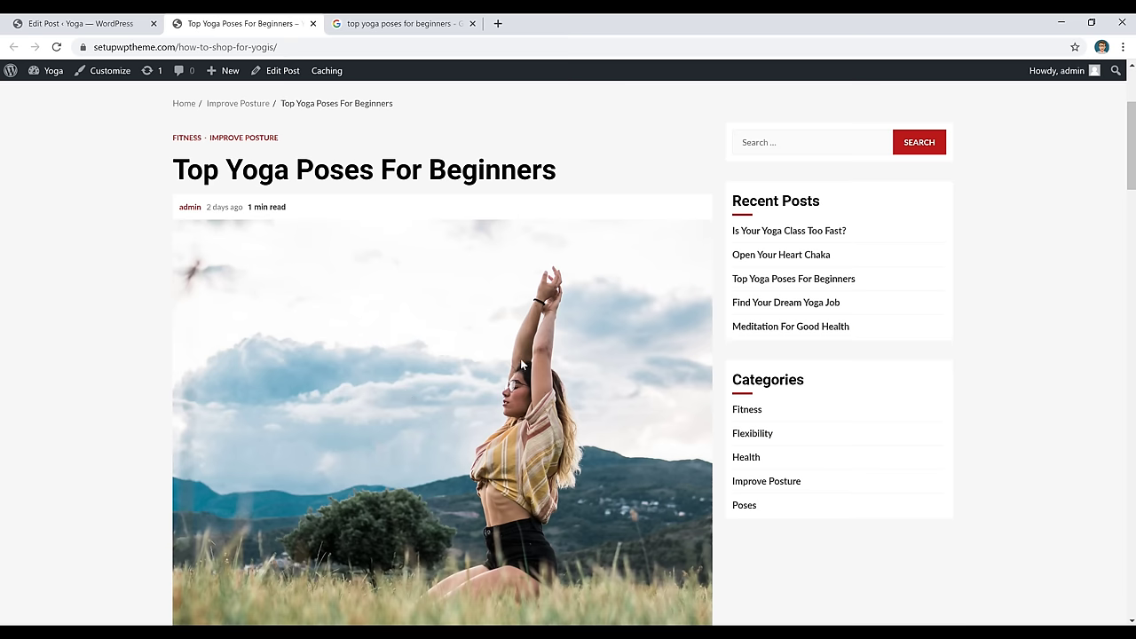
pyautogui.scroll(3, 426, 420)
pyautogui.click(219, 185)
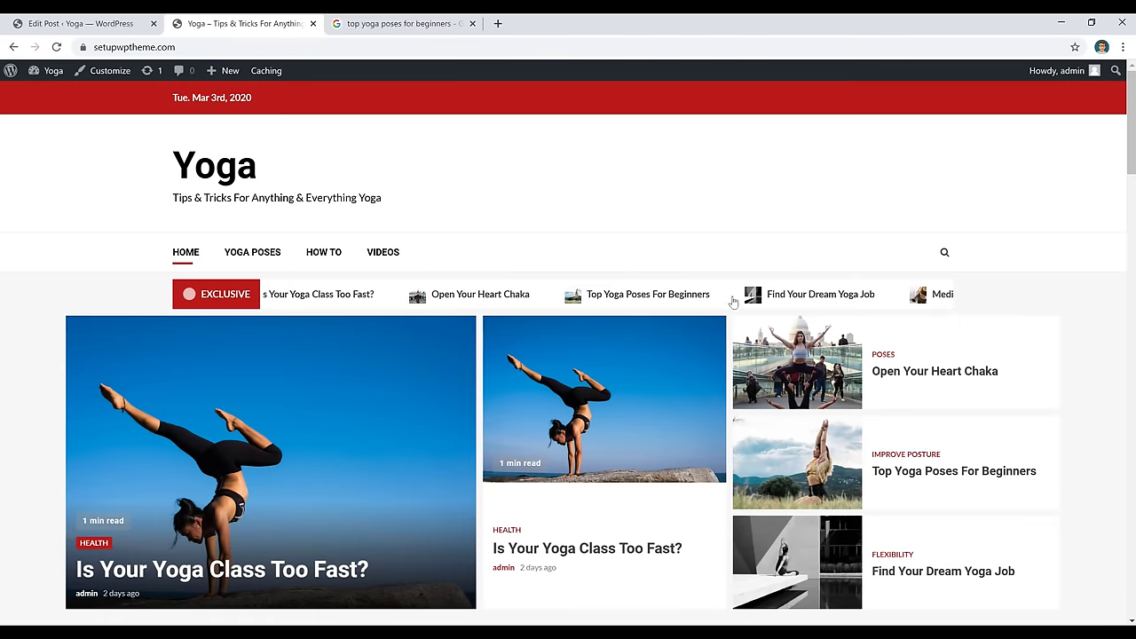
pyautogui.scroll(-2, 642, 226)
pyautogui.scroll(-1, 719, 524)
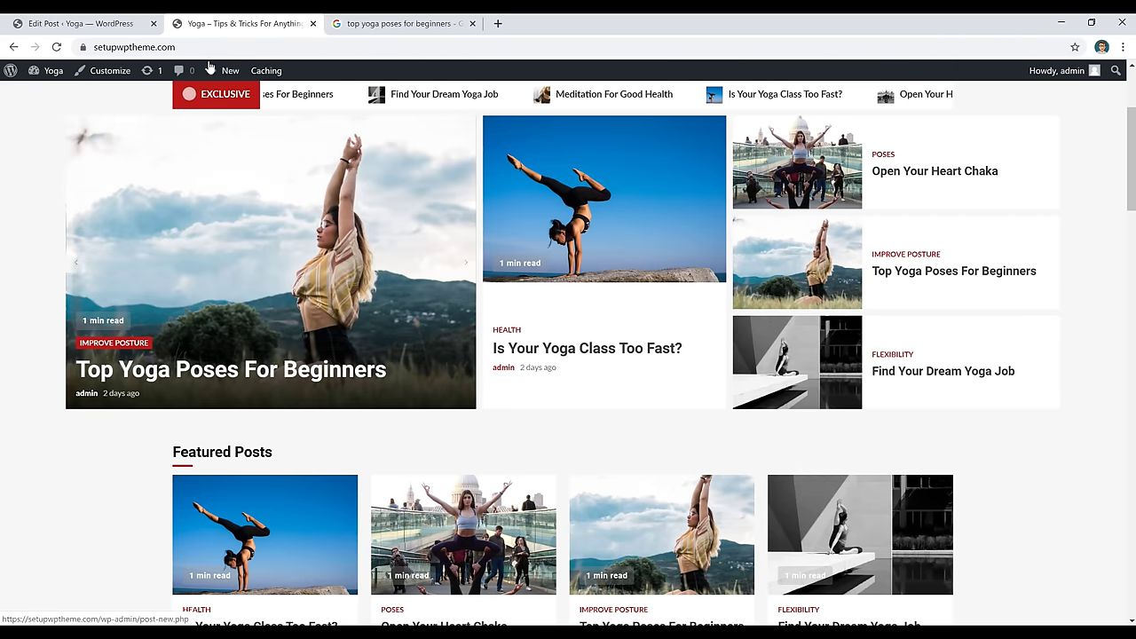
# Back in the post editor, remove the featured image and upload pexels-photo-2410573 from the Desktop as the featured image
pyautogui.click(84, 23)
pyautogui.click(994, 466)
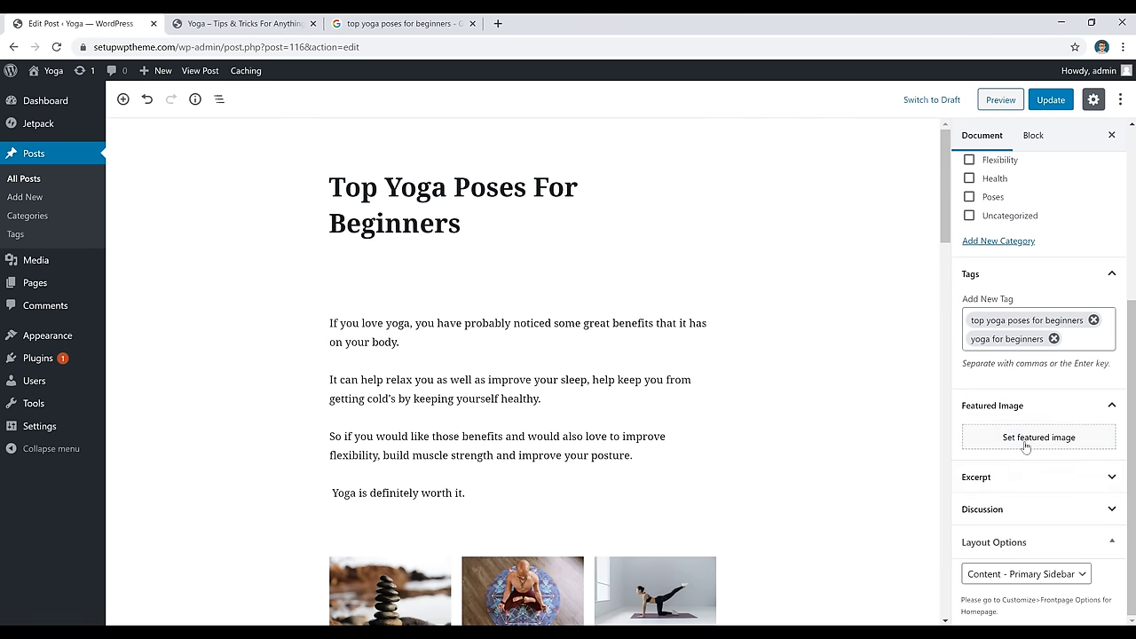
pyautogui.click(1023, 447)
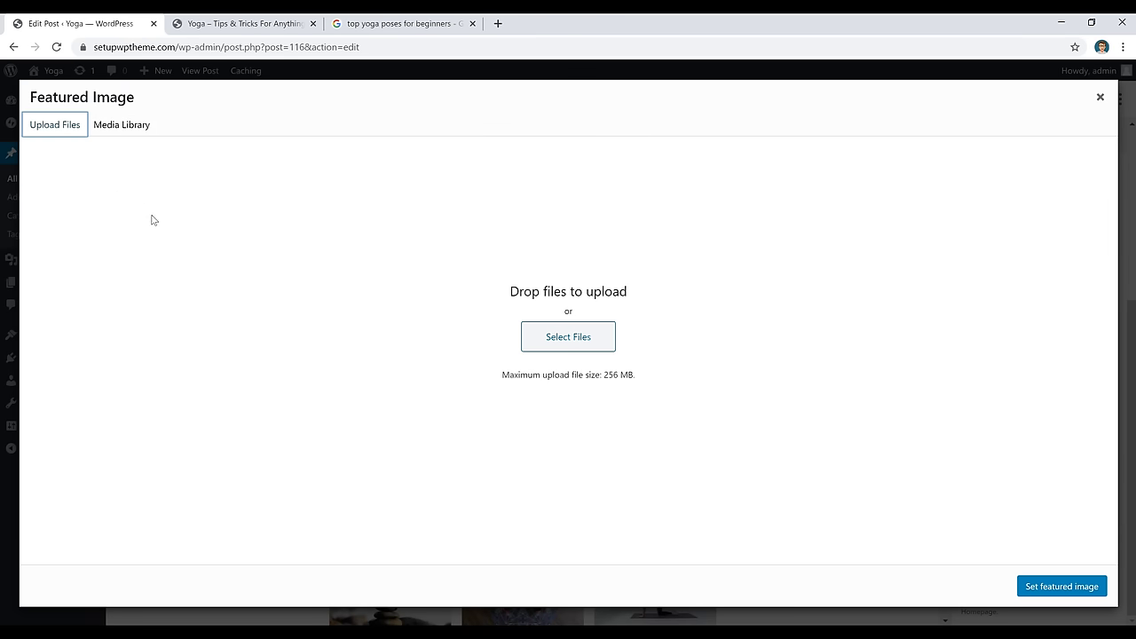
pyautogui.click(568, 343)
pyautogui.click(391, 249)
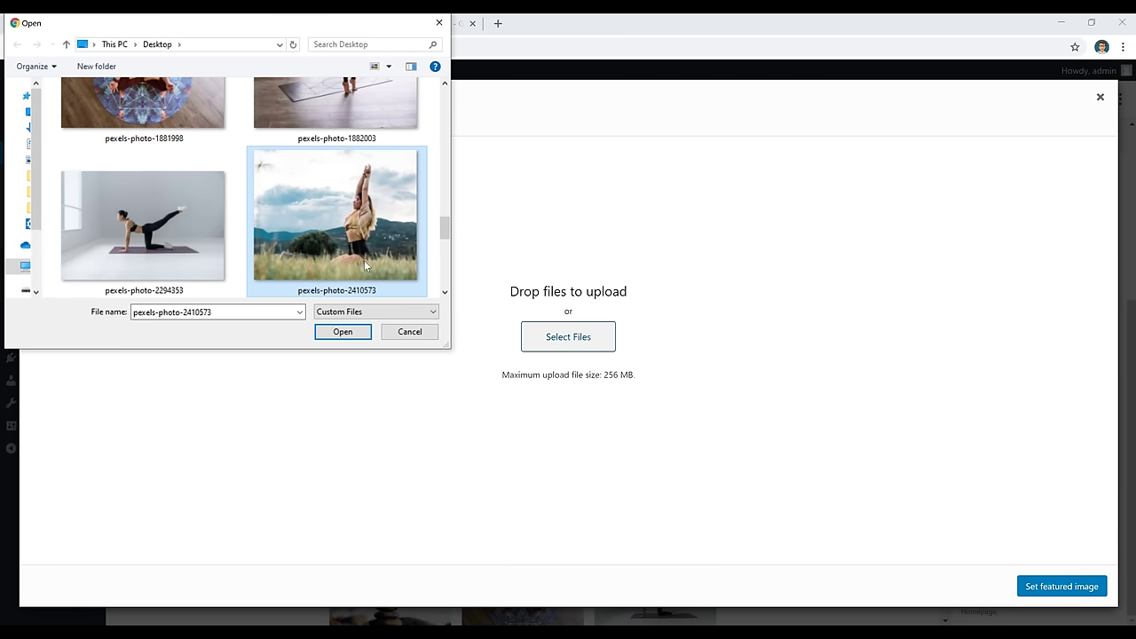
pyautogui.click(343, 331)
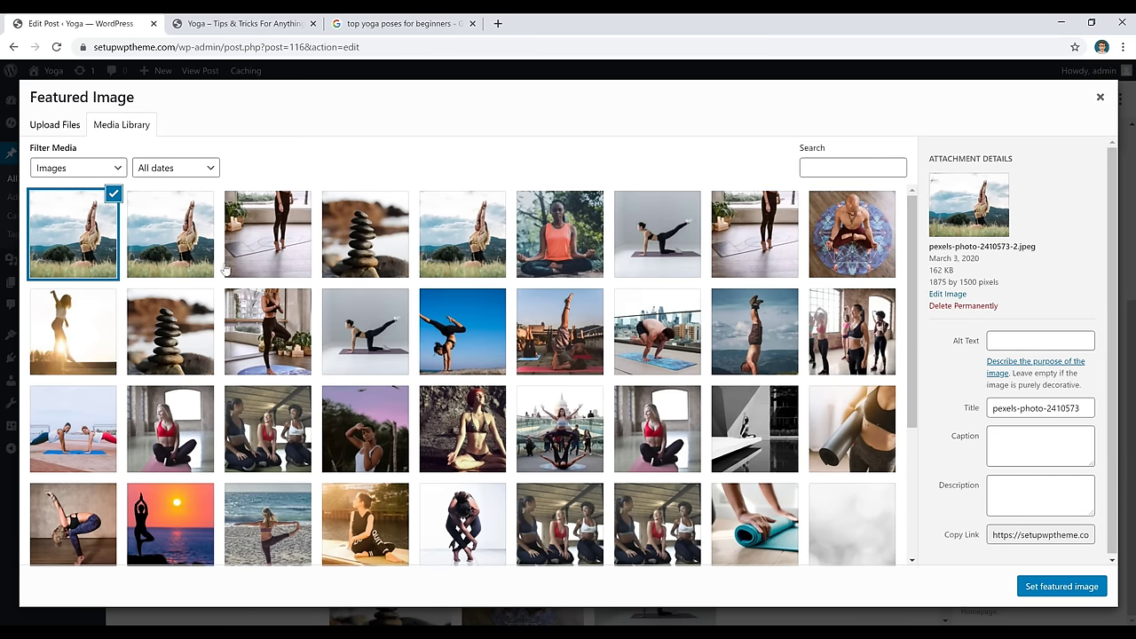
pyautogui.click(1053, 590)
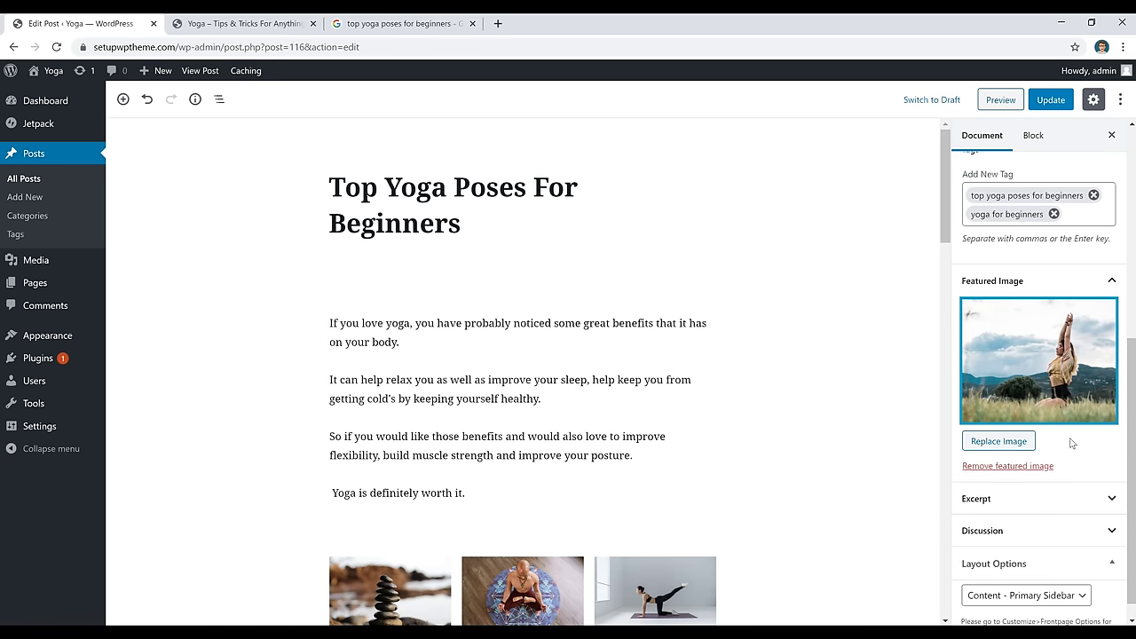
pyautogui.click(998, 443)
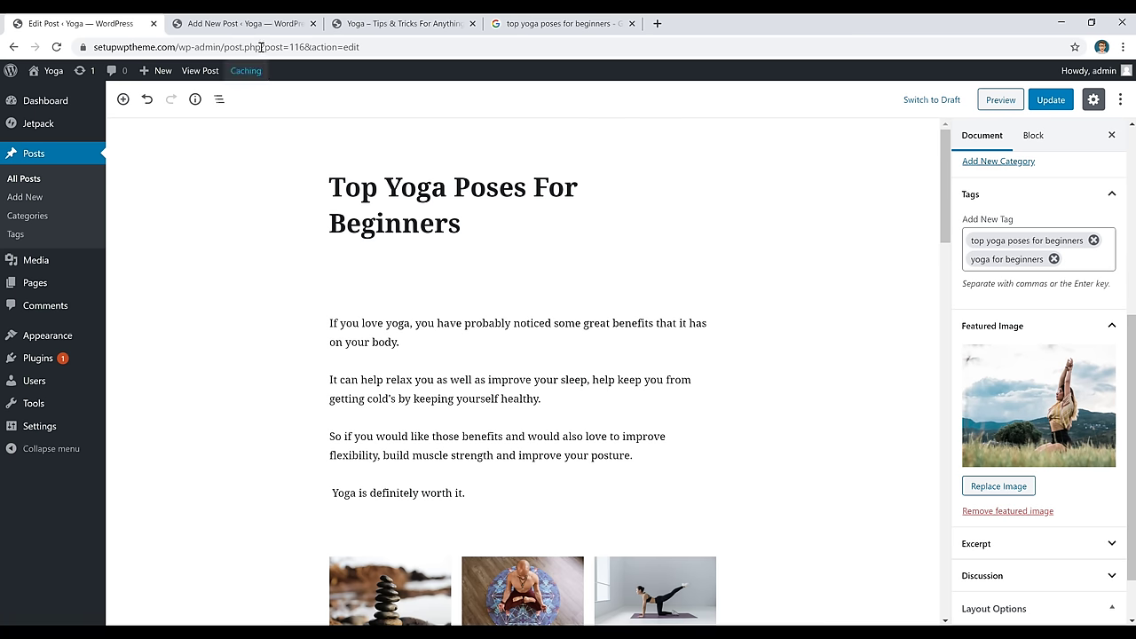
# Switch to the empty new post, title it "Best Yoga Techniques (8 Tips)", and save it as a draft
pyautogui.click(249, 23)
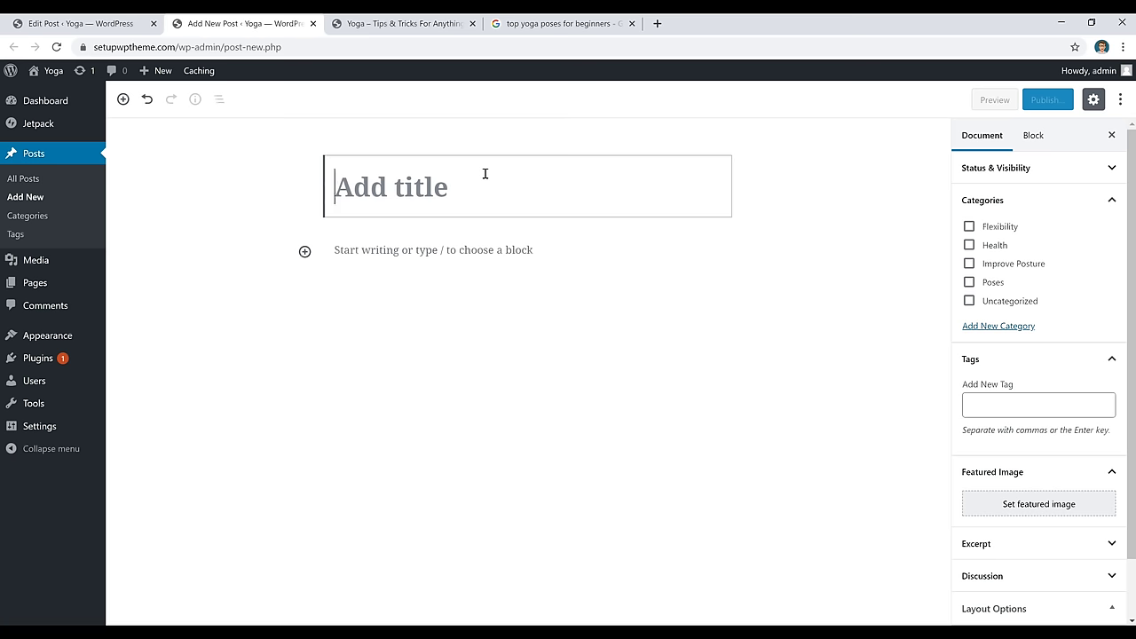
pyautogui.write('Best Yoga Techniques (8 Tips)')
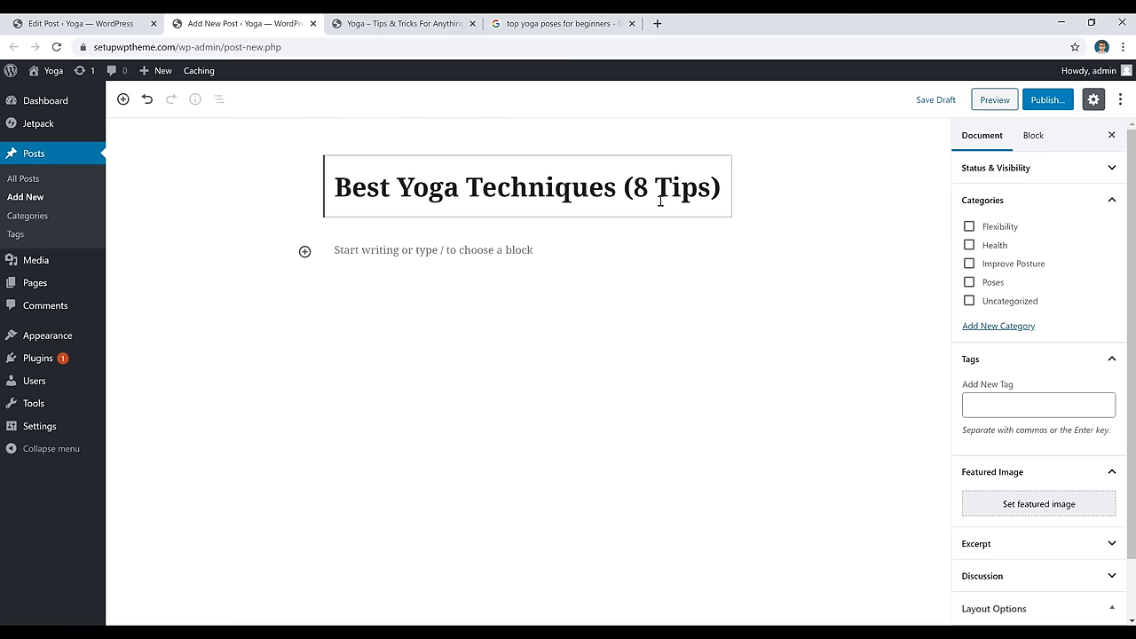
pyautogui.click(934, 100)
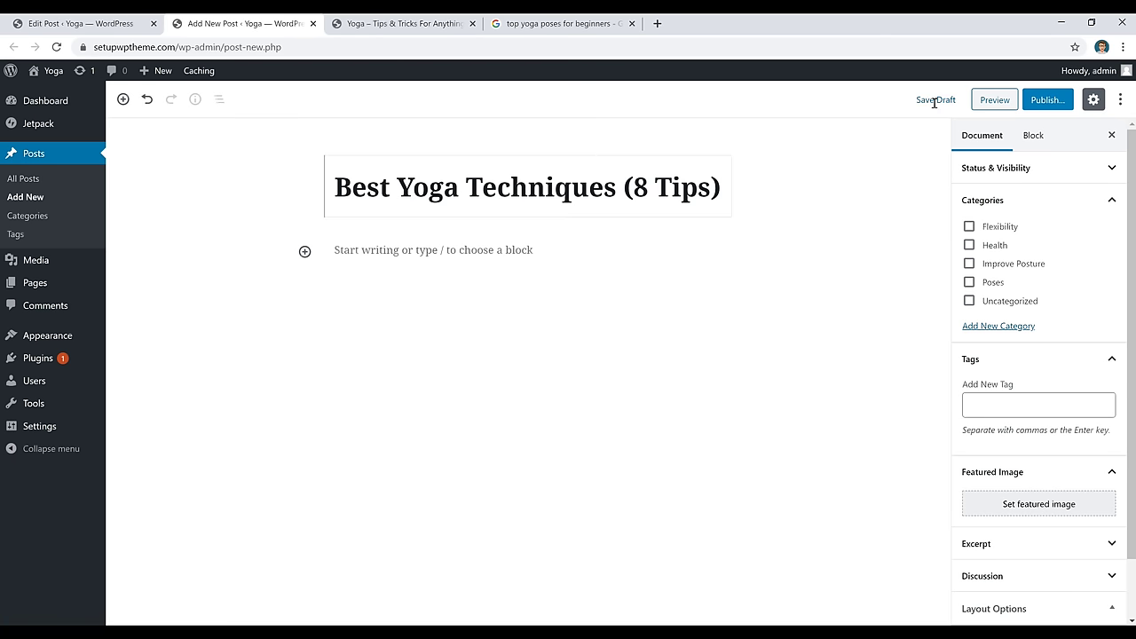
pyautogui.click(934, 101)
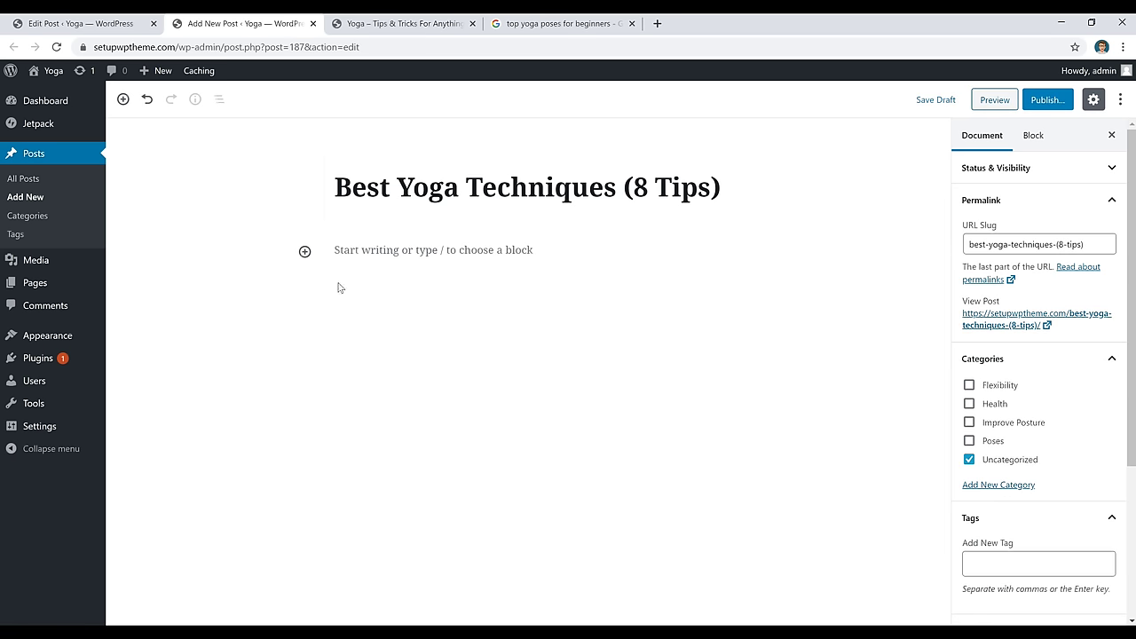
# Open the "Best Yoga Techniques (8 Tips)" draft from the list of all posts and publish it immediately
pyautogui.click(28, 185)
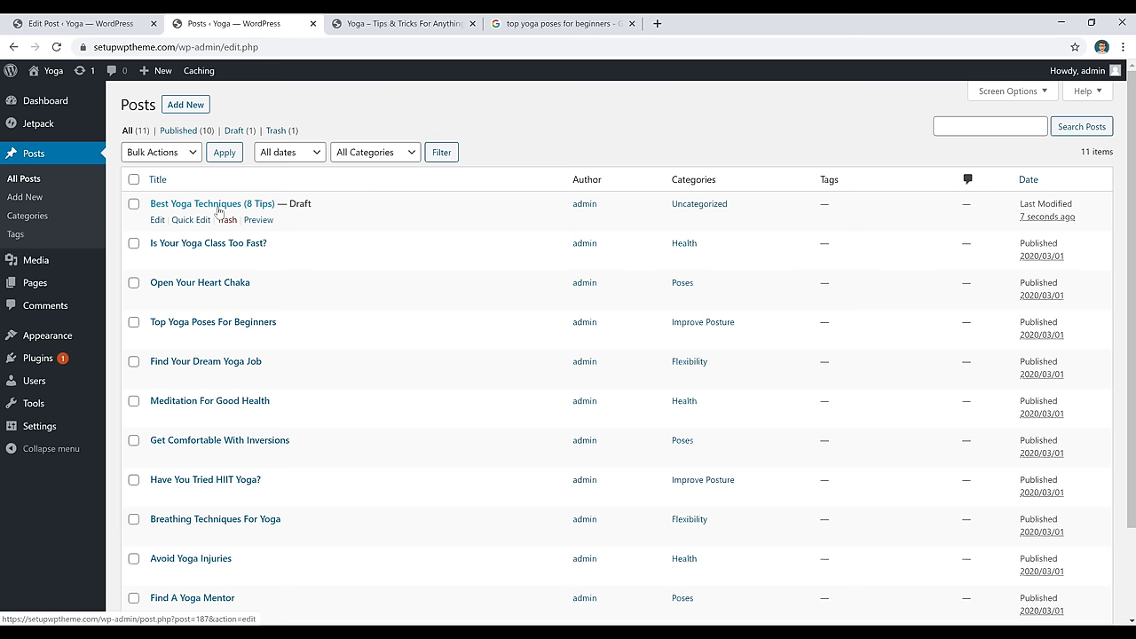
pyautogui.click(219, 207)
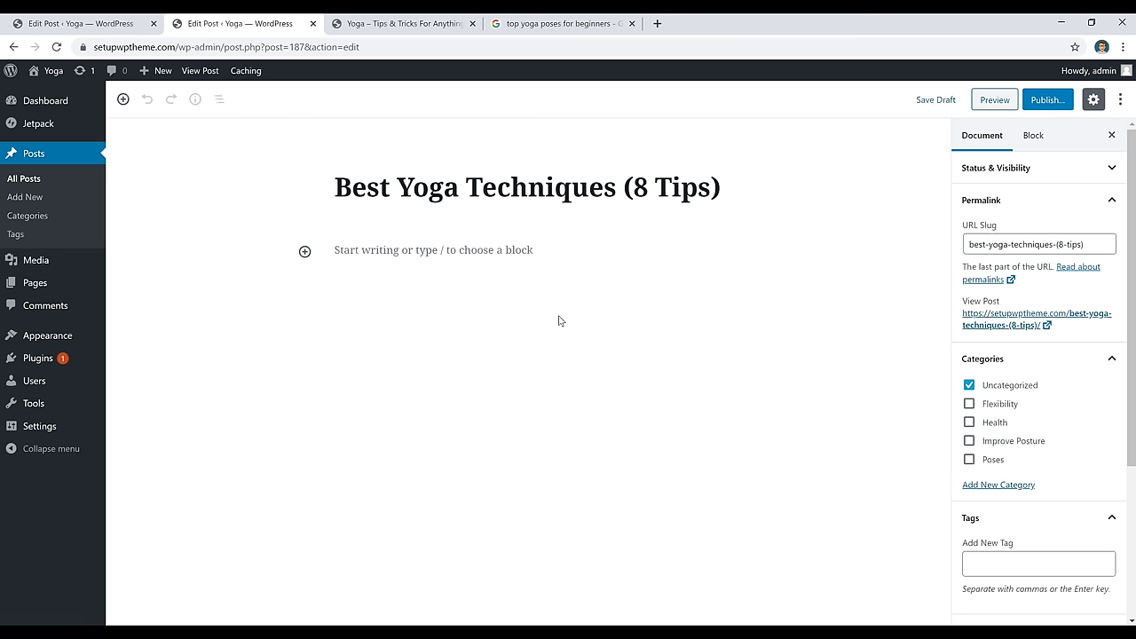
pyautogui.click(1046, 101)
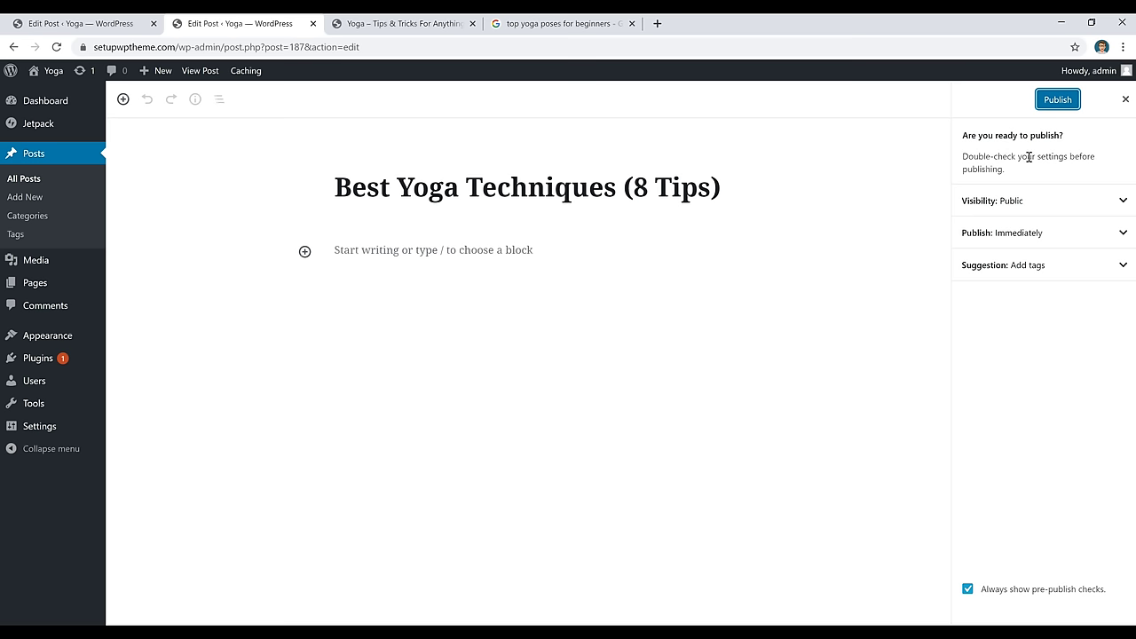
pyautogui.click(1059, 99)
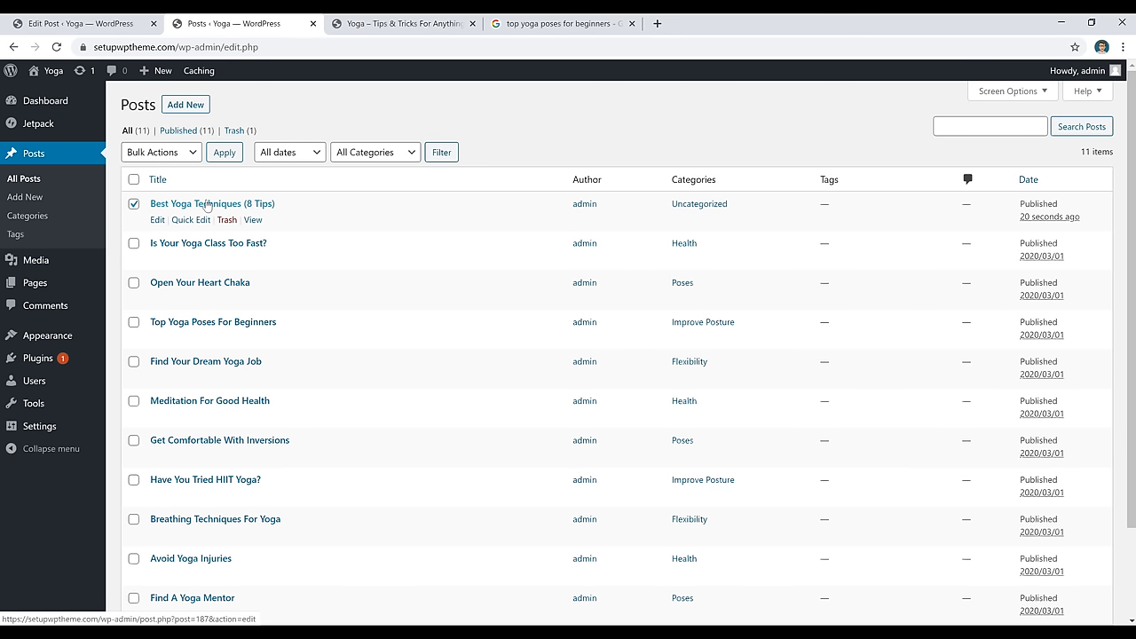
# Move the checked "Best Yoga Techniques (8 Tips)" post to the trash with a bulk action
pyautogui.click(183, 158)
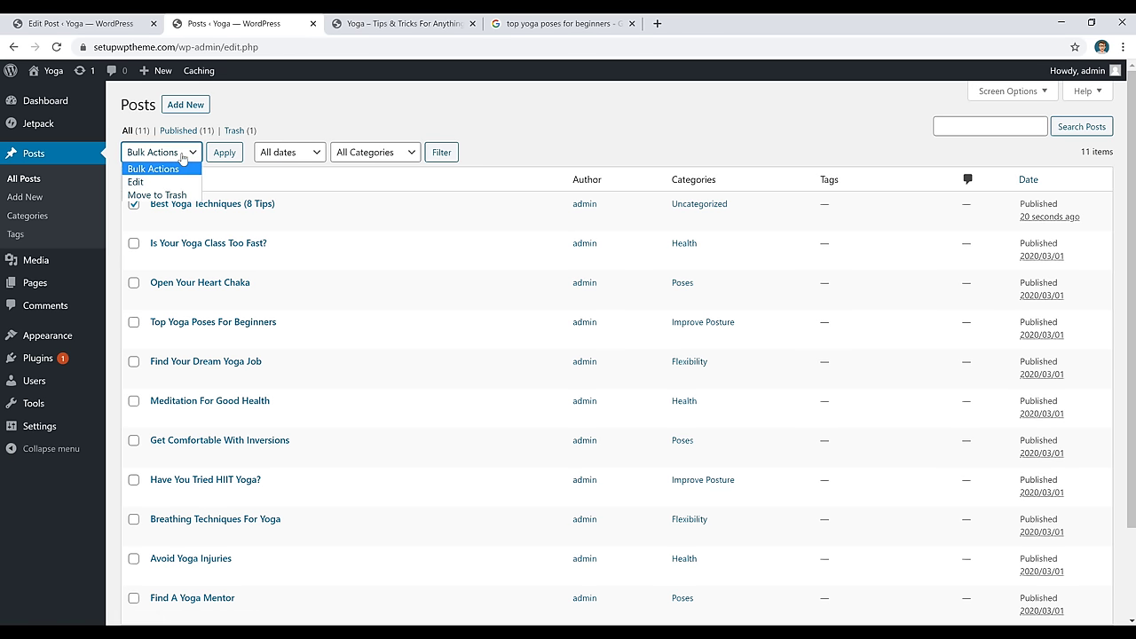
pyautogui.click(168, 196)
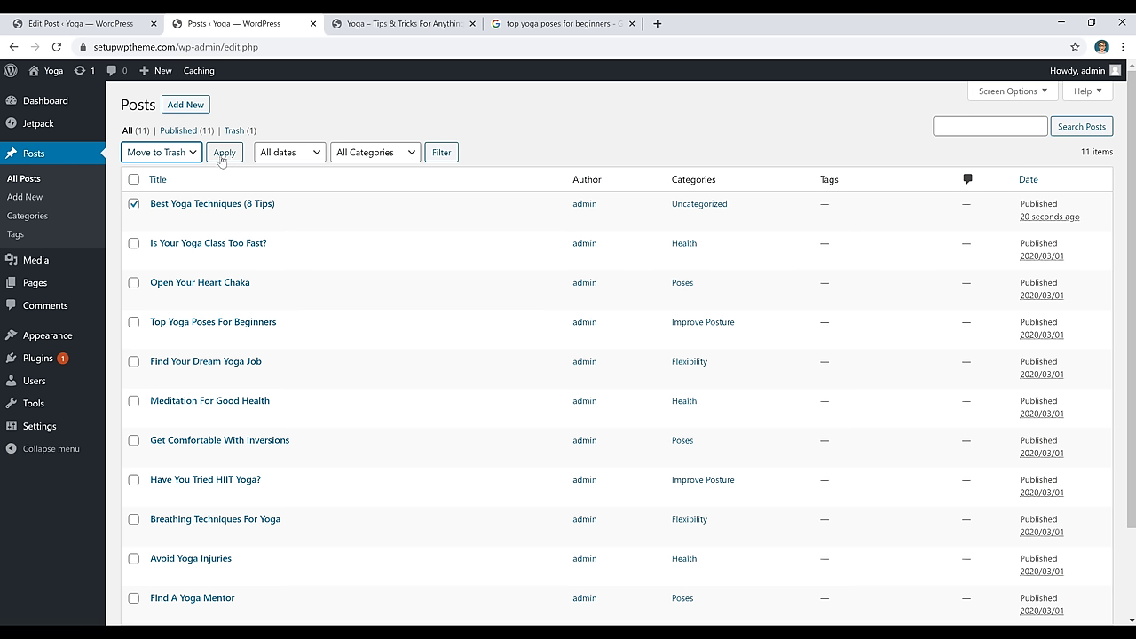
pyautogui.click(223, 152)
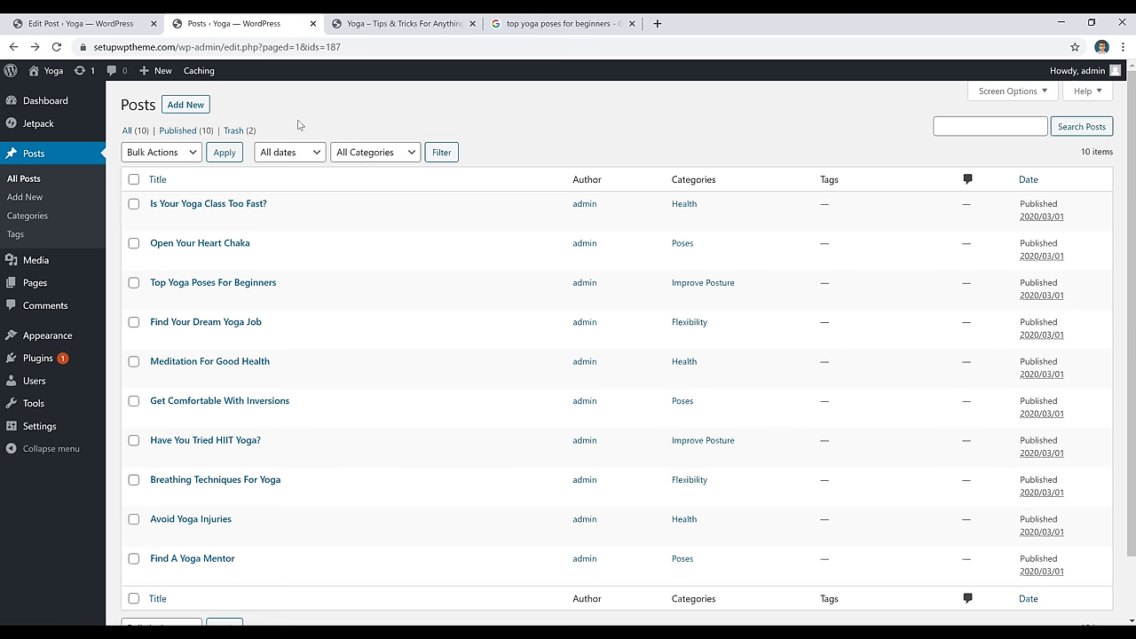
# View the trashed posts, select all of them and choose Delete Permanently as the bulk action without applying it
pyautogui.click(234, 131)
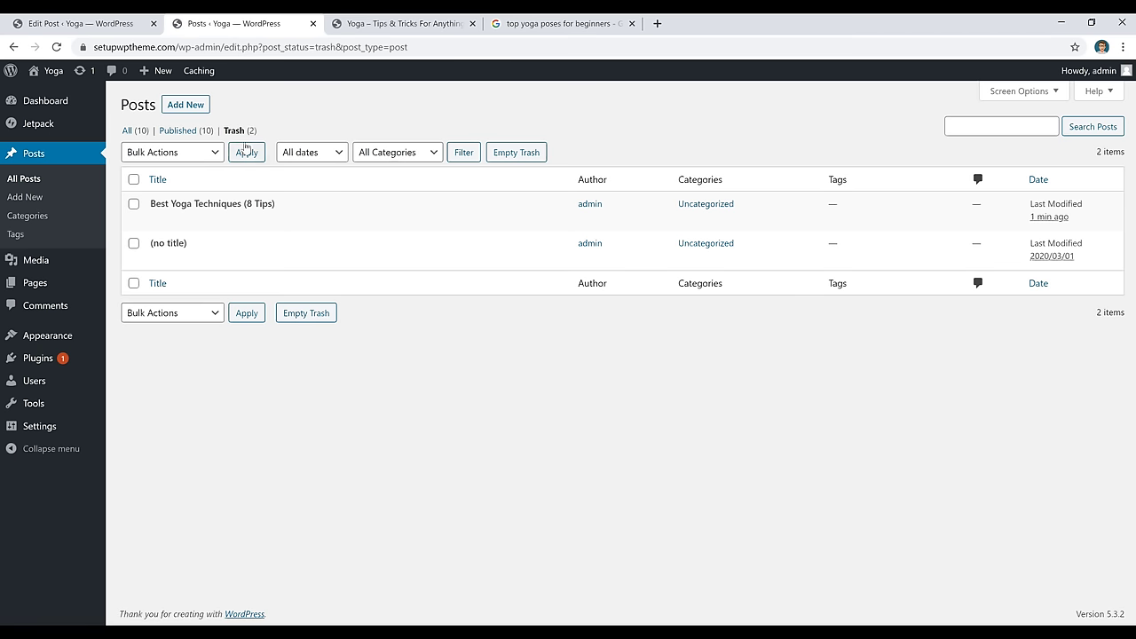
pyautogui.click(133, 179)
pyautogui.click(171, 152)
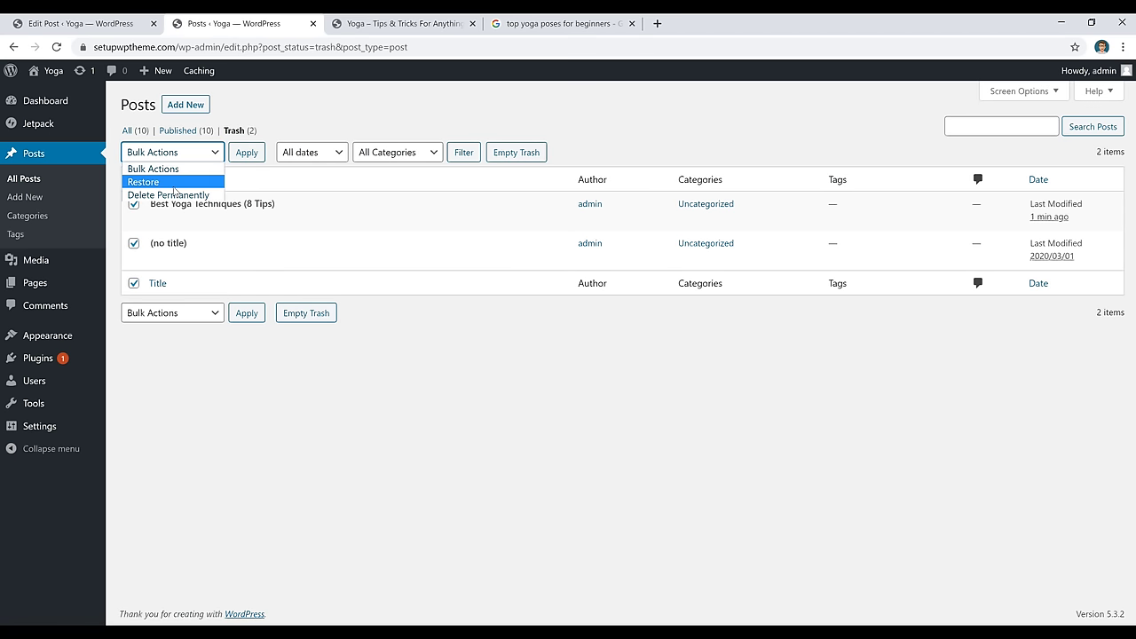
pyautogui.click(175, 194)
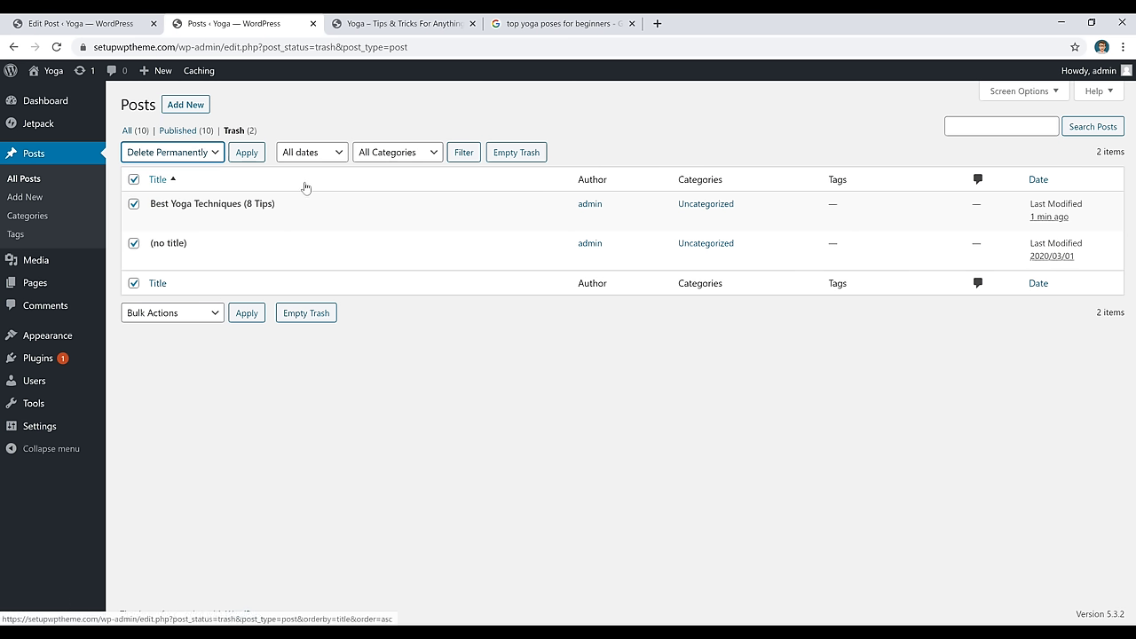
pyautogui.click(332, 127)
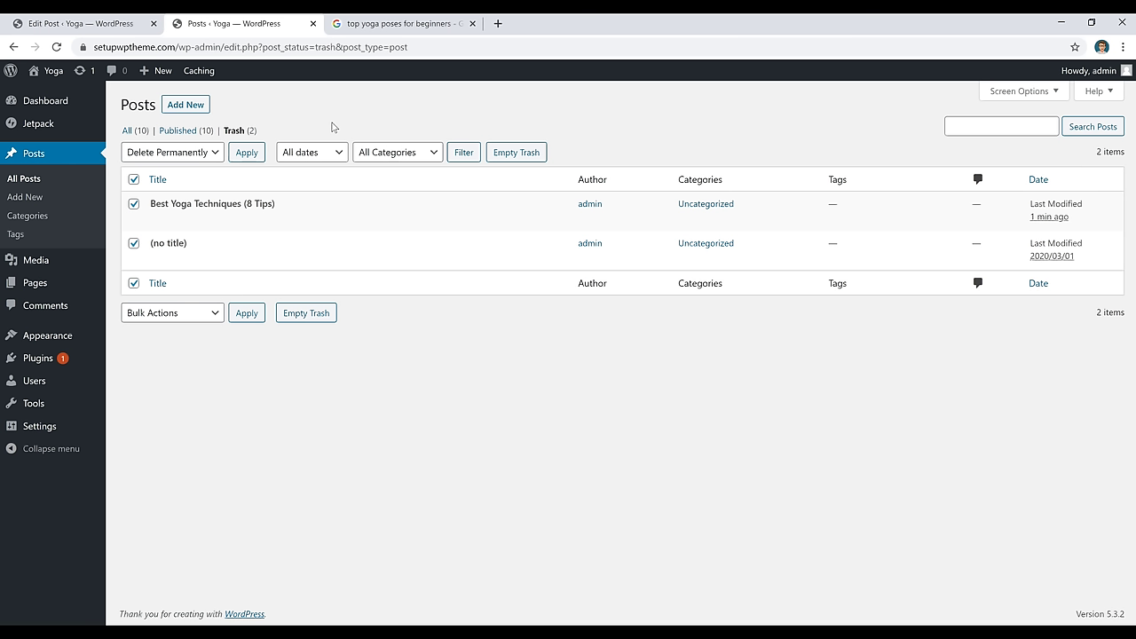
# Check the navigation on the live homepage, and open the dashboard's menu editor with its categories available for adding
pyautogui.click(423, 28)
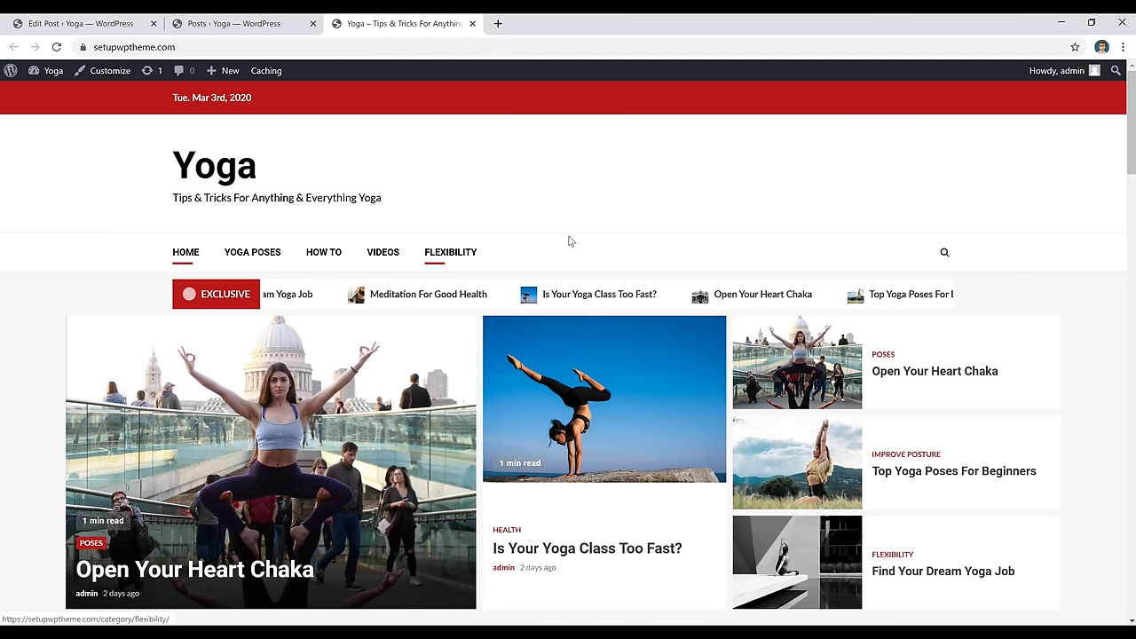
pyautogui.click(257, 26)
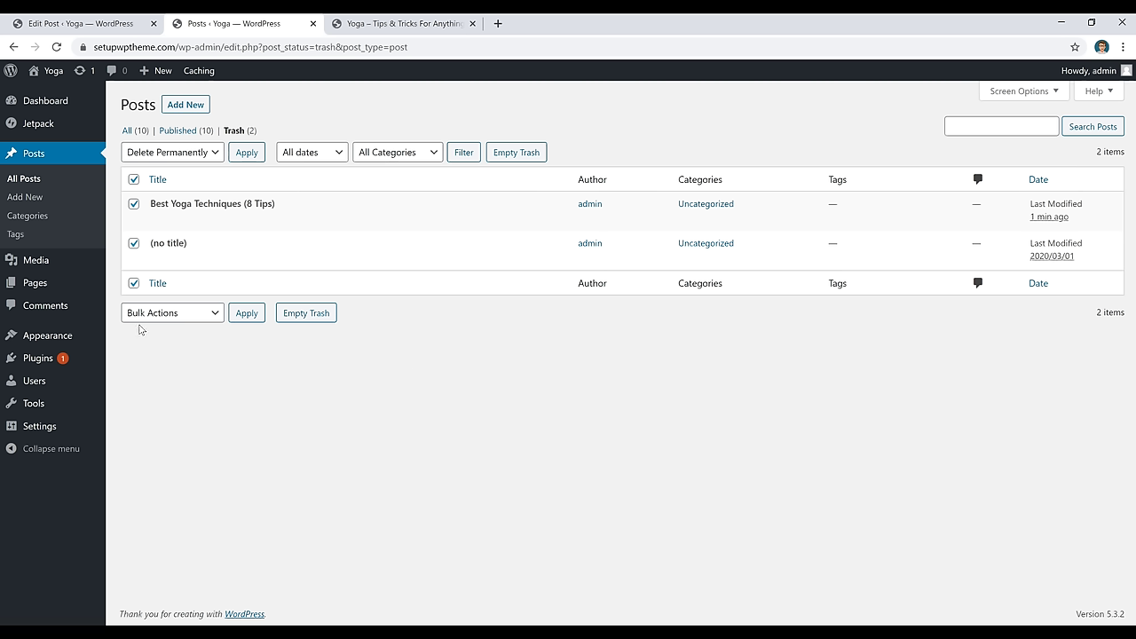
pyautogui.moveTo(53, 335)
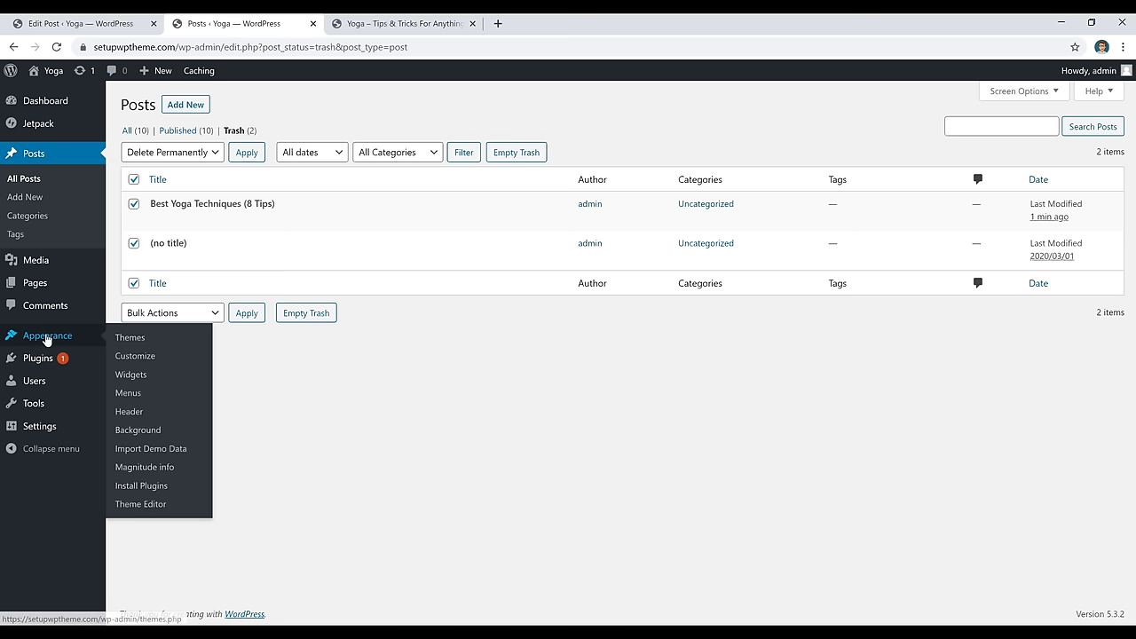
pyautogui.click(129, 393)
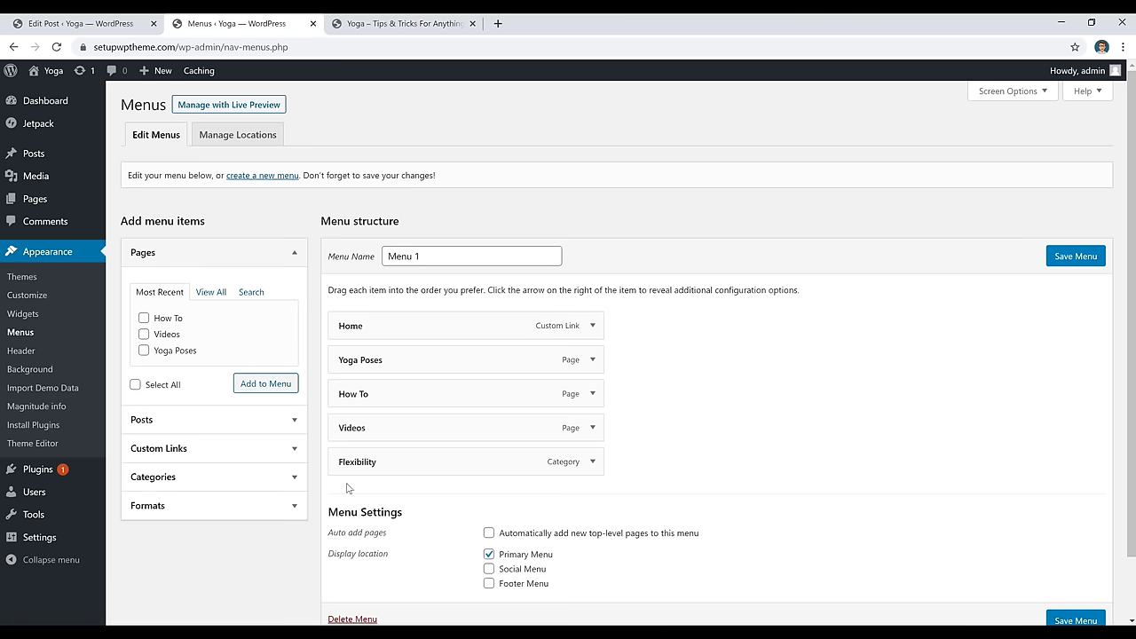
pyautogui.click(254, 479)
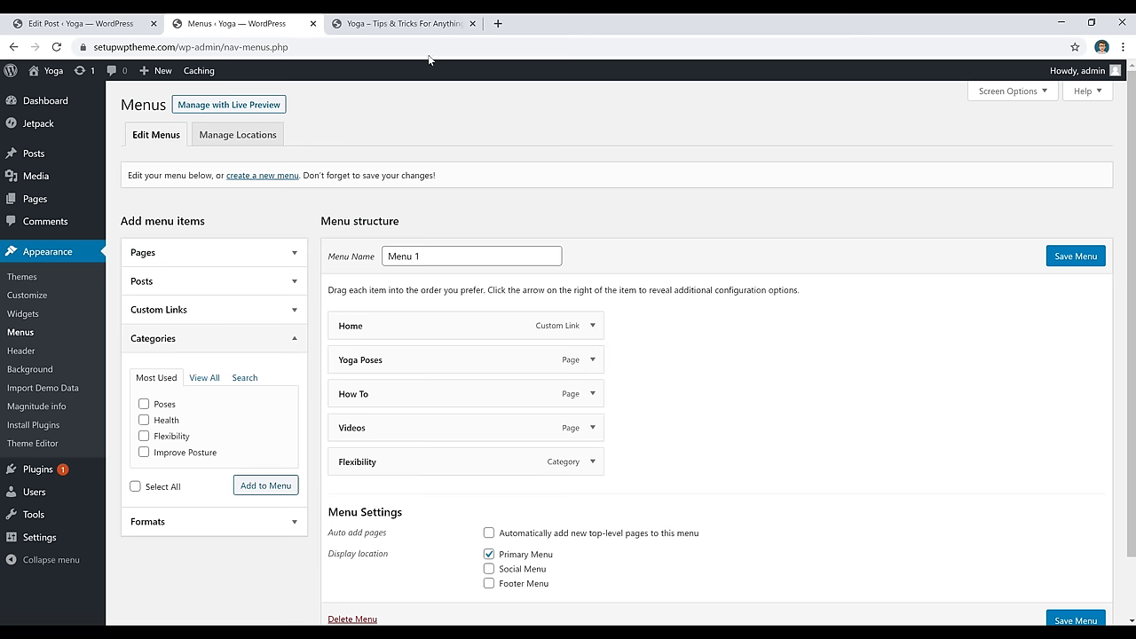
# On the live site, open the Flexibility category page from the navigation and review the posts it lists
pyautogui.click(411, 29)
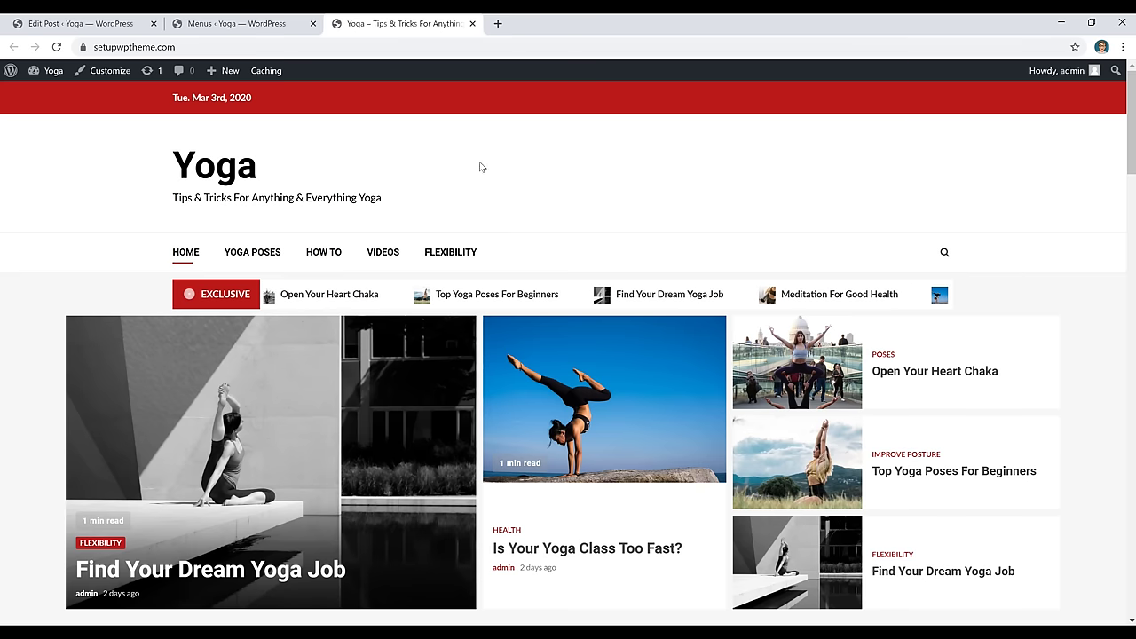
pyautogui.click(444, 253)
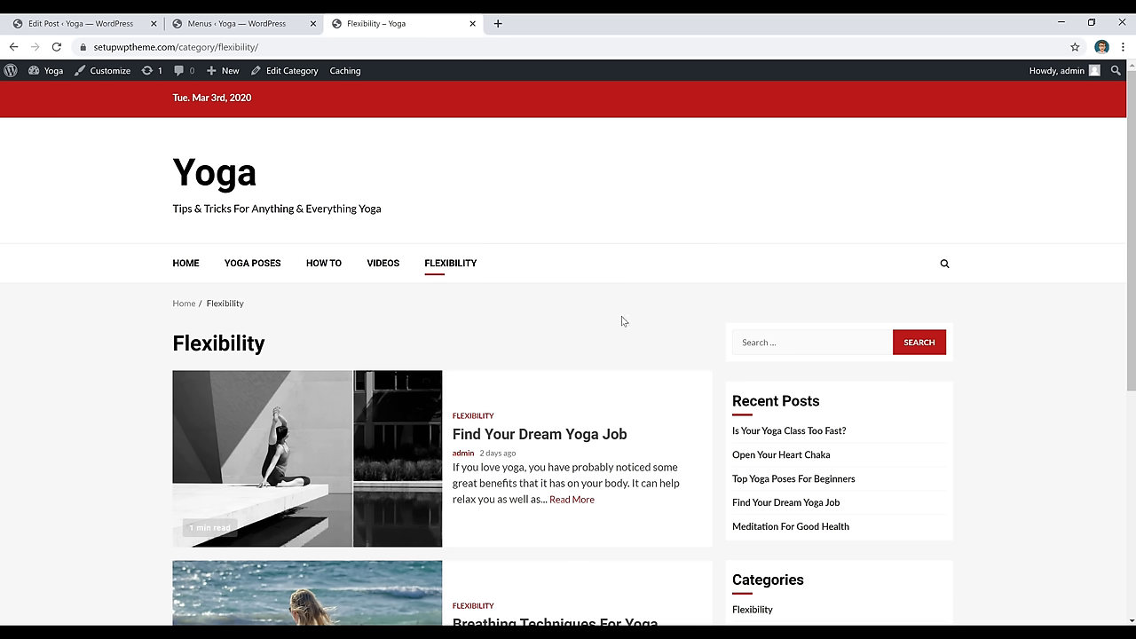
pyautogui.scroll(-4, 621, 321)
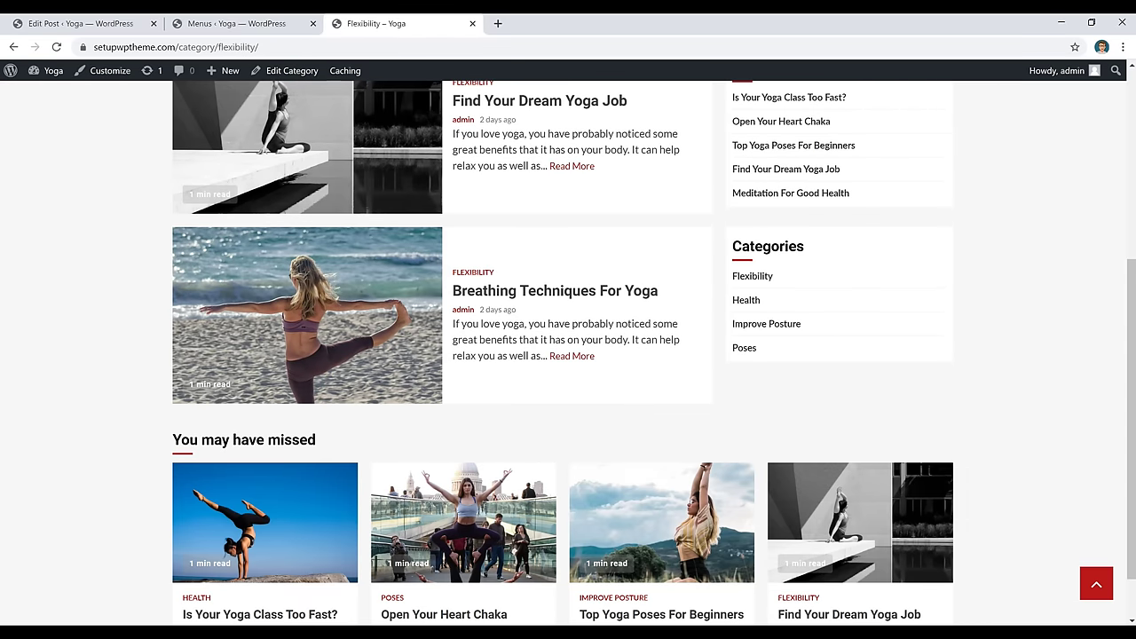
# Add the Poses, Health and Improve Posture categories to Menu 1 and save the menu
pyautogui.click(236, 27)
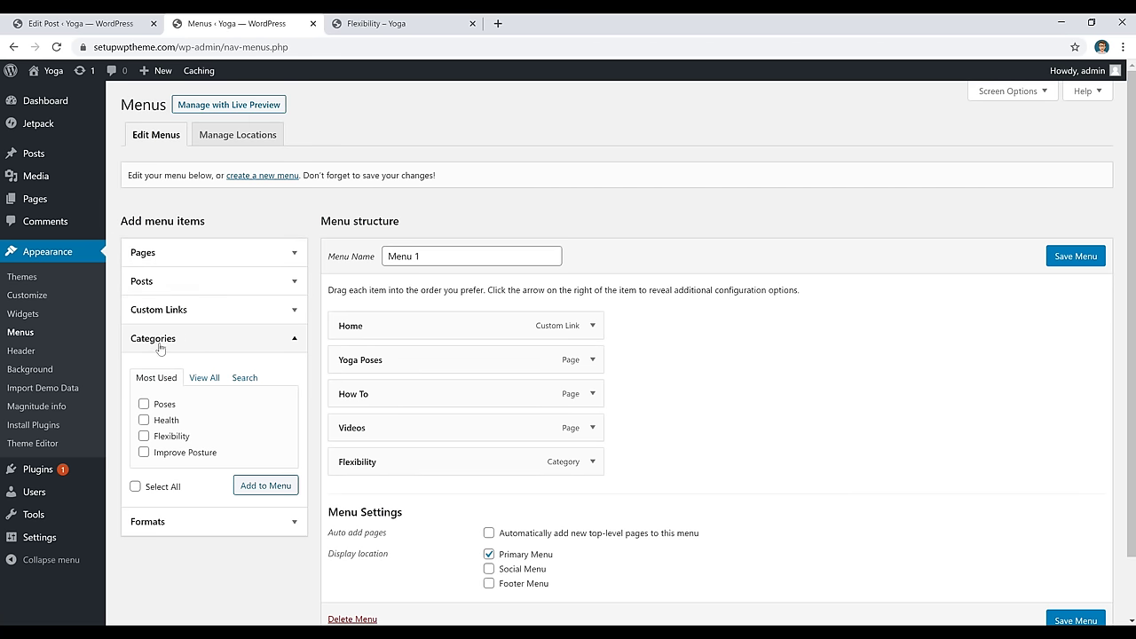
pyautogui.click(166, 409)
pyautogui.click(168, 423)
pyautogui.click(171, 439)
pyautogui.click(373, 23)
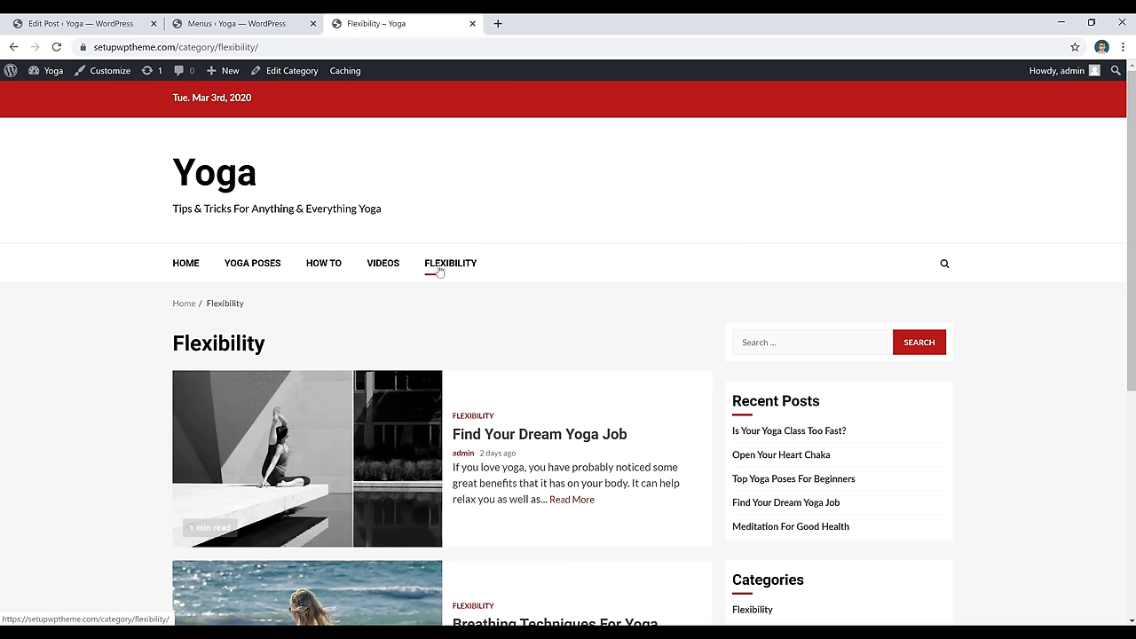
pyautogui.hotkey('ctrl', 'shift', 'Tab')
pyautogui.click(171, 438)
pyautogui.click(172, 455)
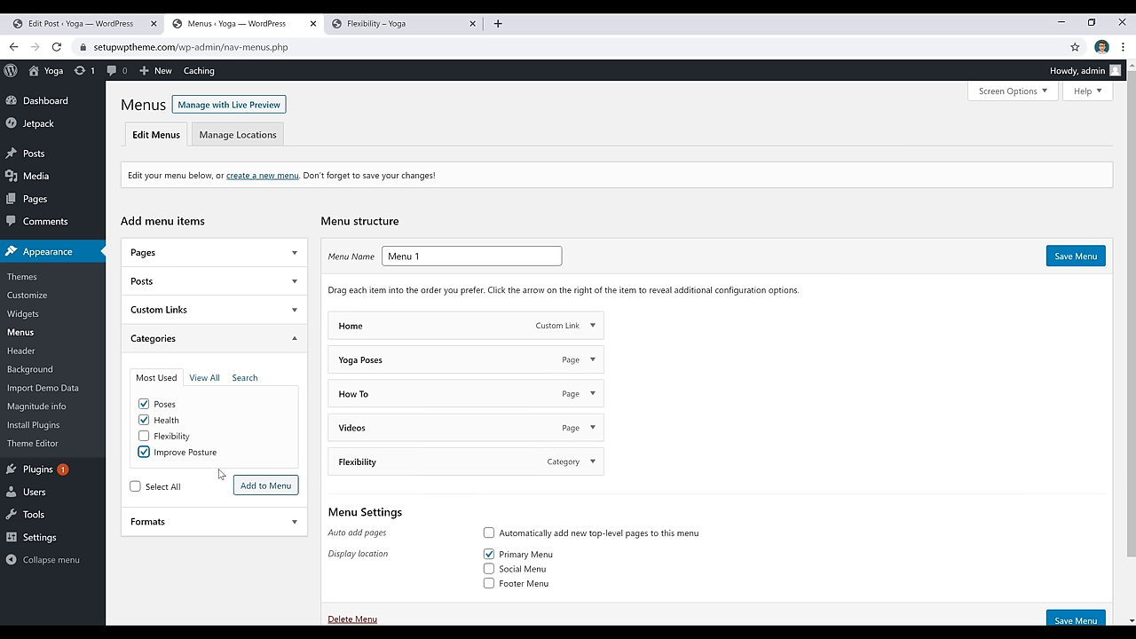
pyautogui.click(269, 492)
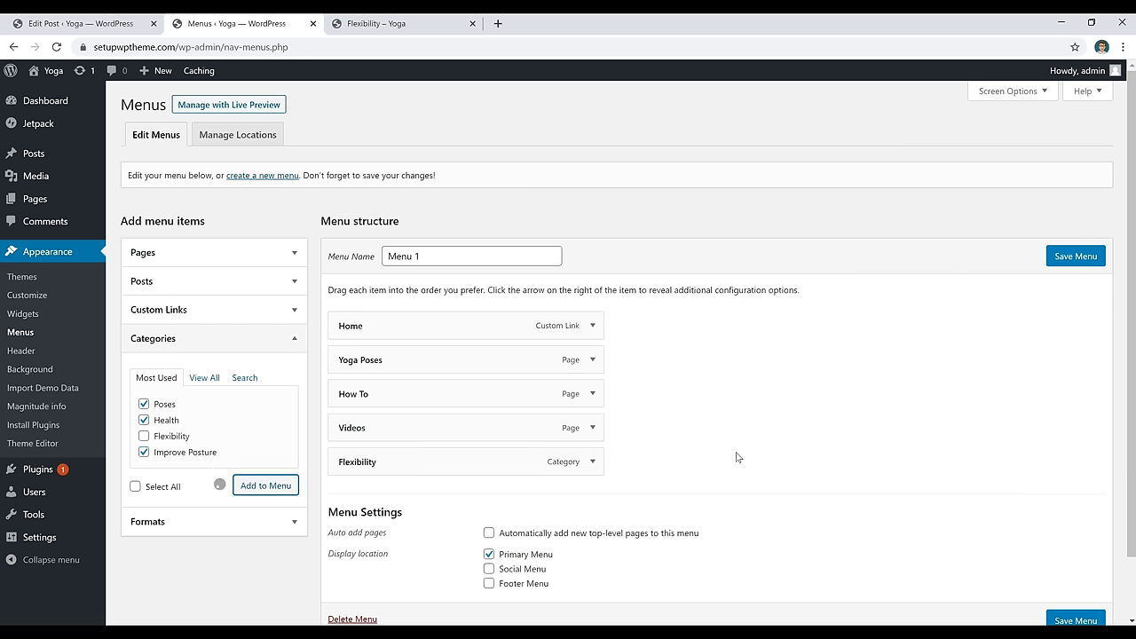
pyautogui.scroll(-2, 736, 457)
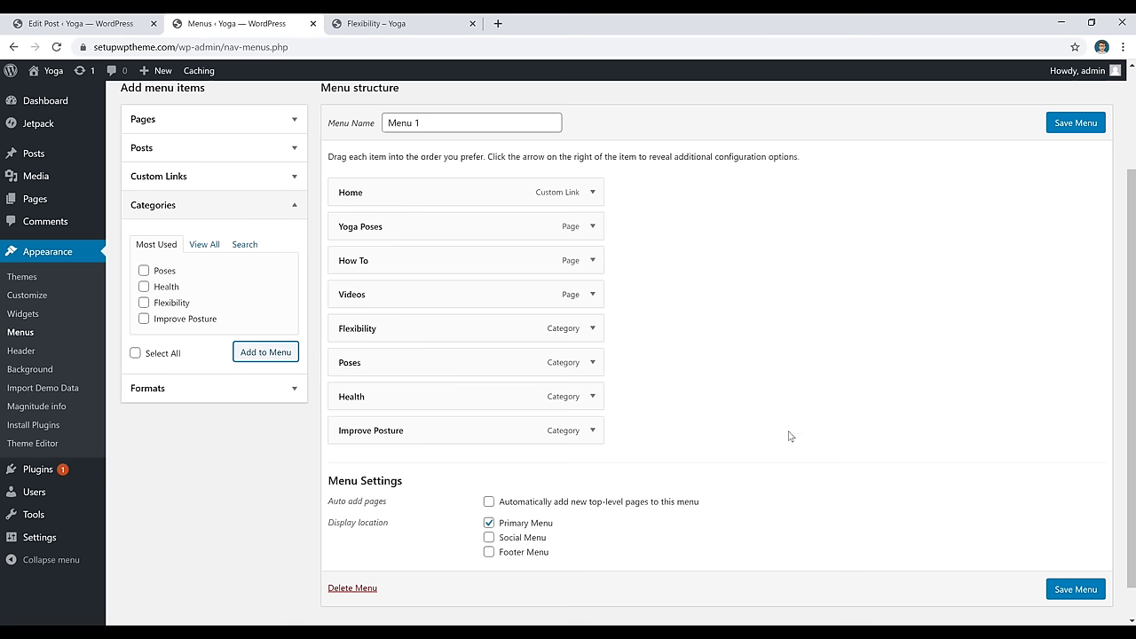
pyautogui.click(1070, 134)
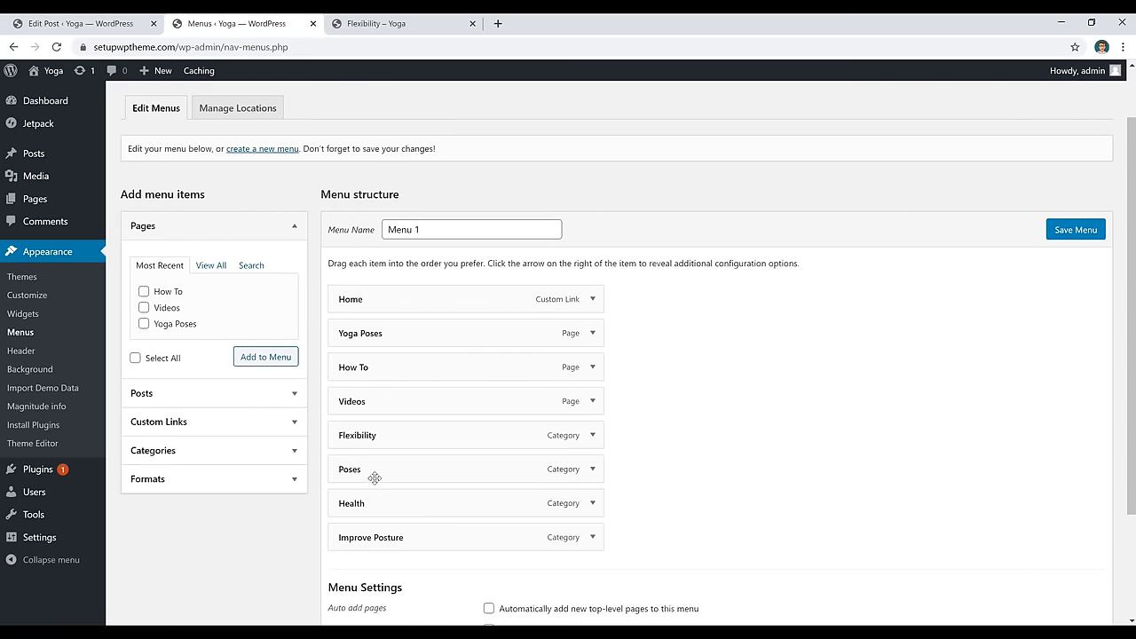
# Reload the live site to check its navigation menu and view the Health category page
pyautogui.click(376, 23)
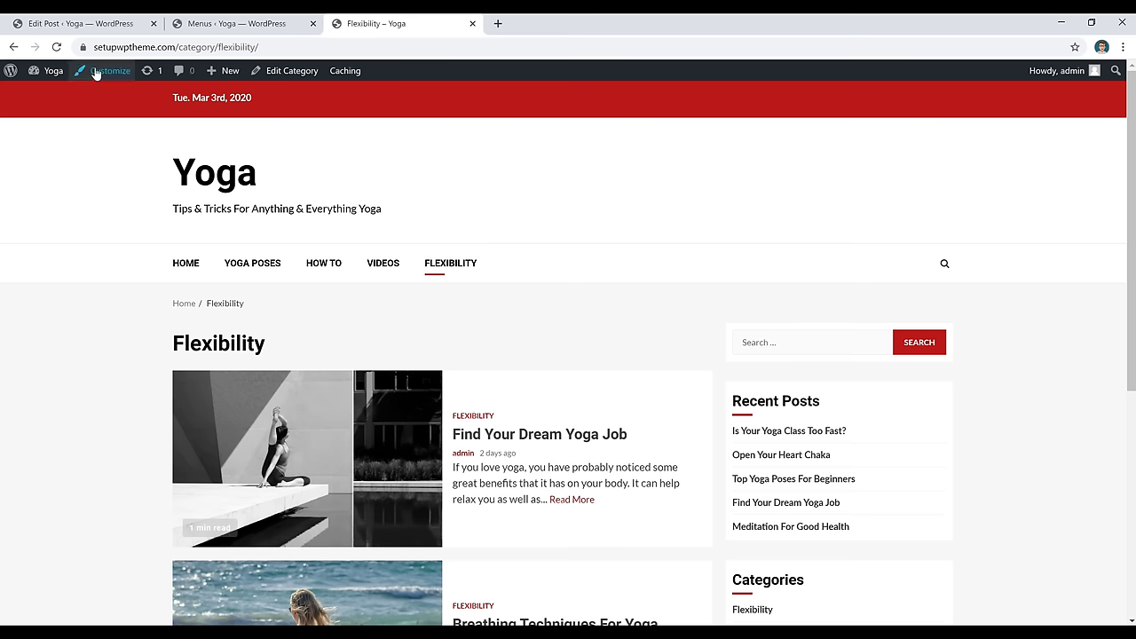
pyautogui.click(430, 274)
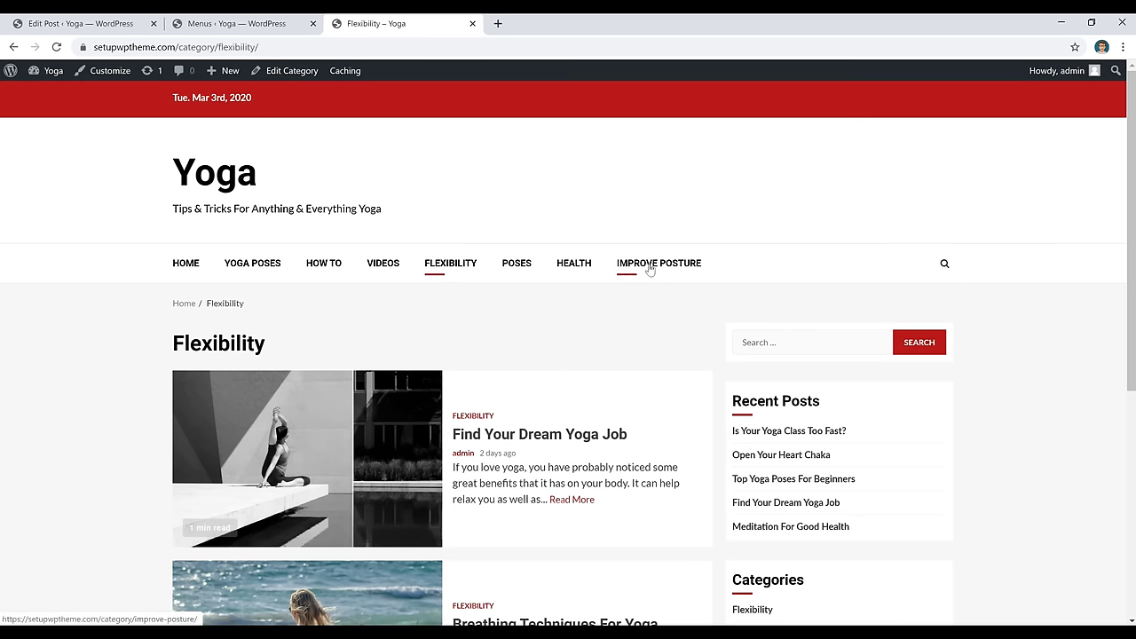
pyautogui.click(575, 272)
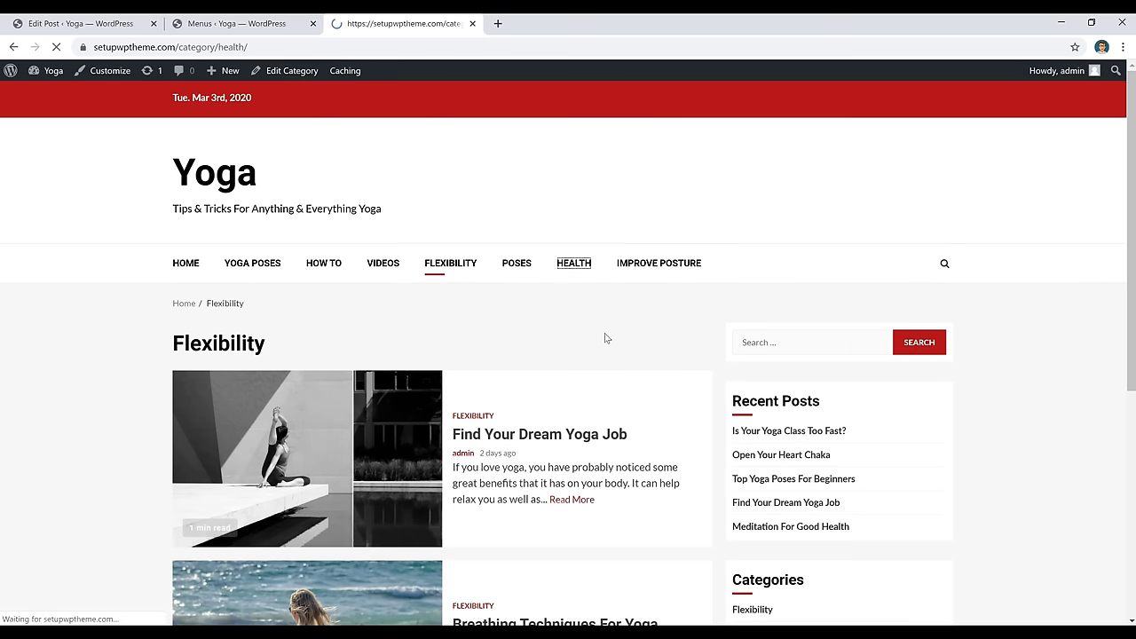
pyautogui.scroll(-2, 604, 335)
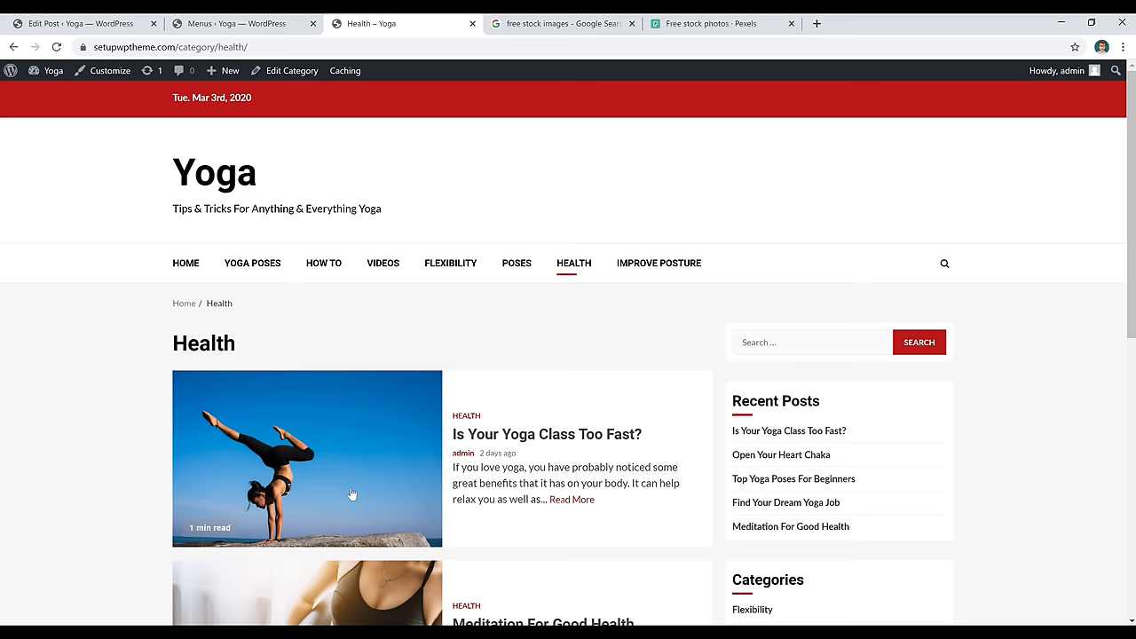
# Switch to the Pexels site and look over the free stock photos on its homepage
pyautogui.click(720, 32)
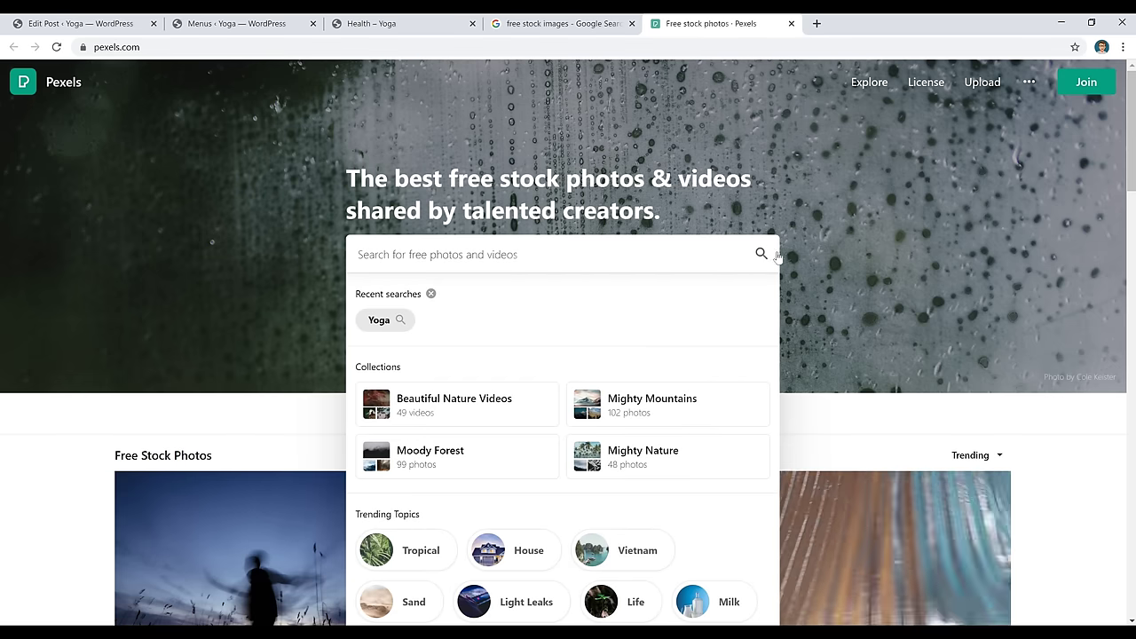
pyautogui.scroll(-2, 523, 297)
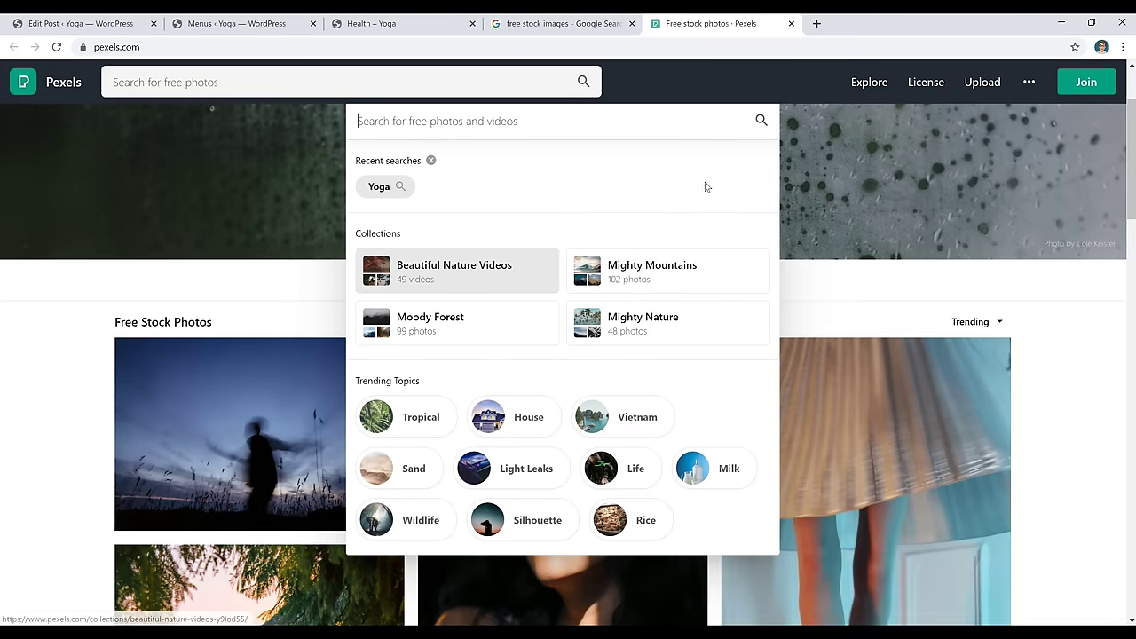
pyautogui.scroll(-3, 551, 239)
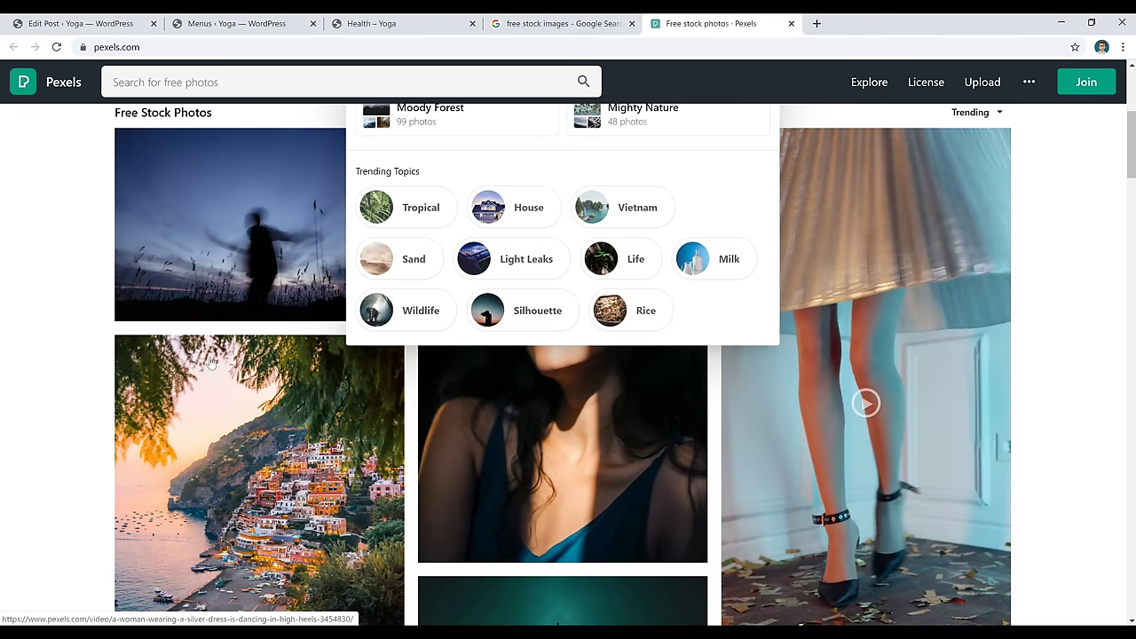
pyautogui.scroll(-2, 211, 364)
pyautogui.scroll(5, 531, 373)
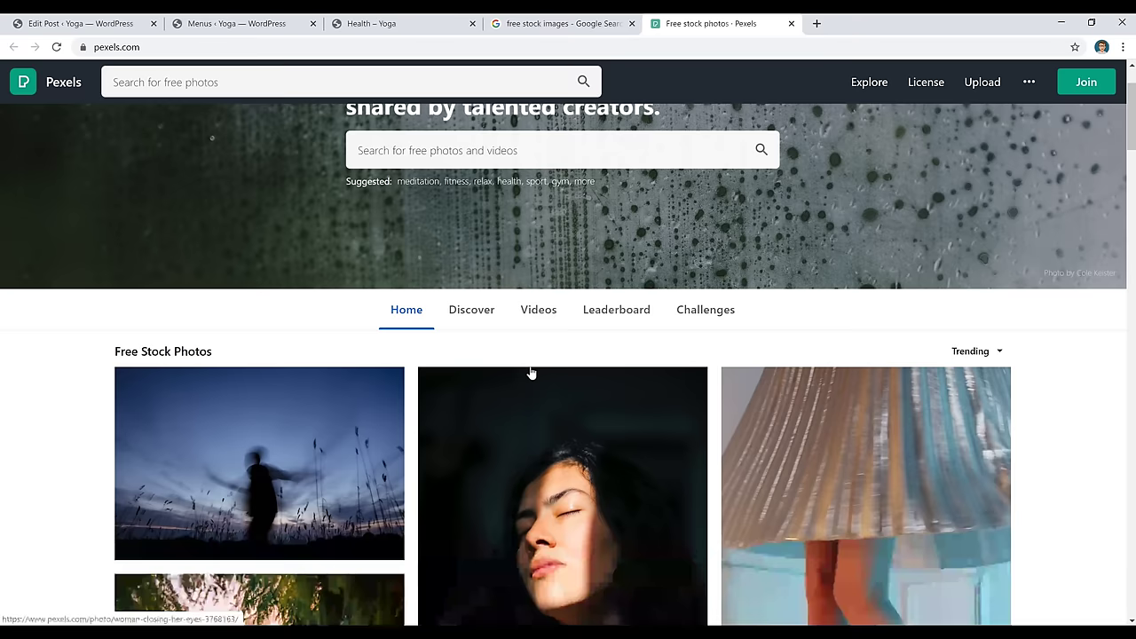
pyautogui.hotkey('alt', 'Left')
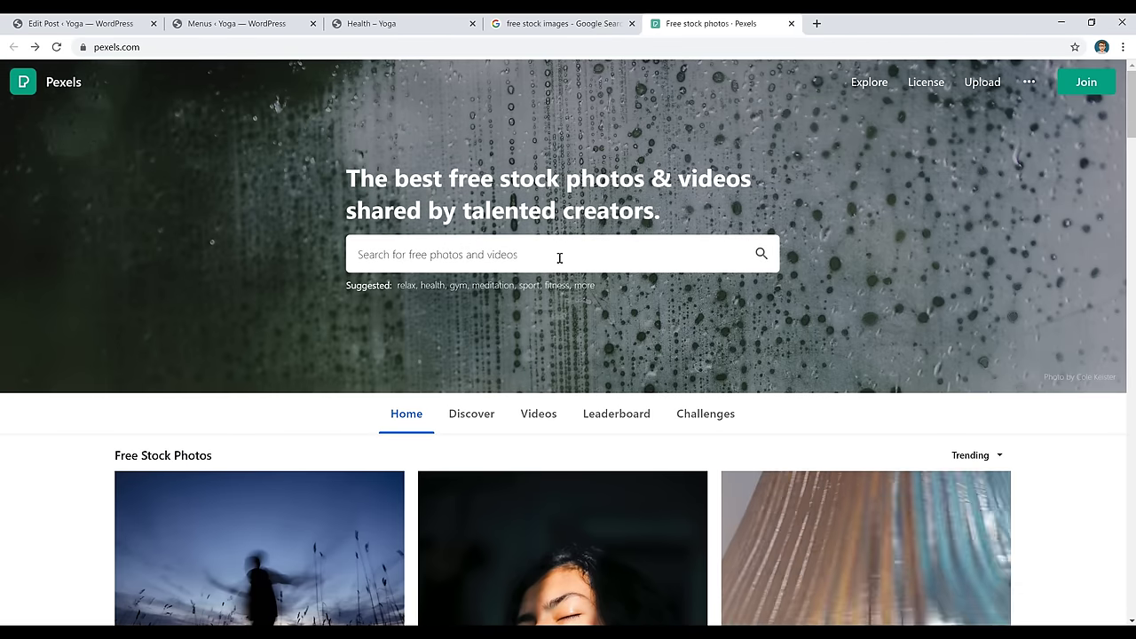
# Search Pexels for yoga photos and open the download options of the woman on a purple mat raising one leg
pyautogui.click(559, 258)
pyautogui.click(398, 322)
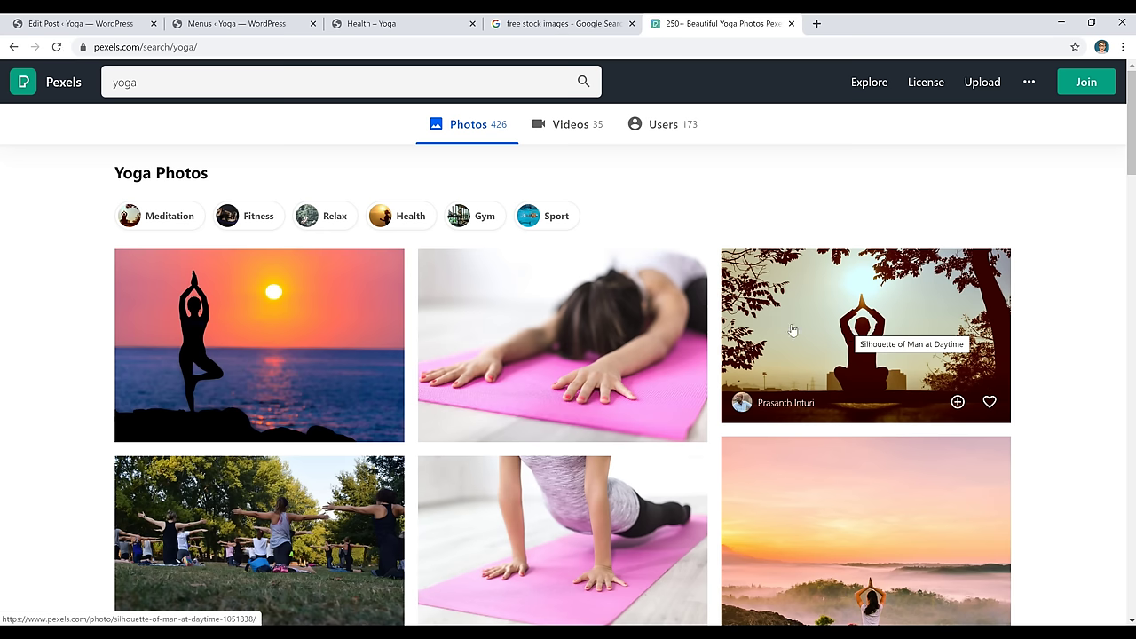
pyautogui.scroll(-3, 1050, 285)
pyautogui.scroll(-6, 1050, 287)
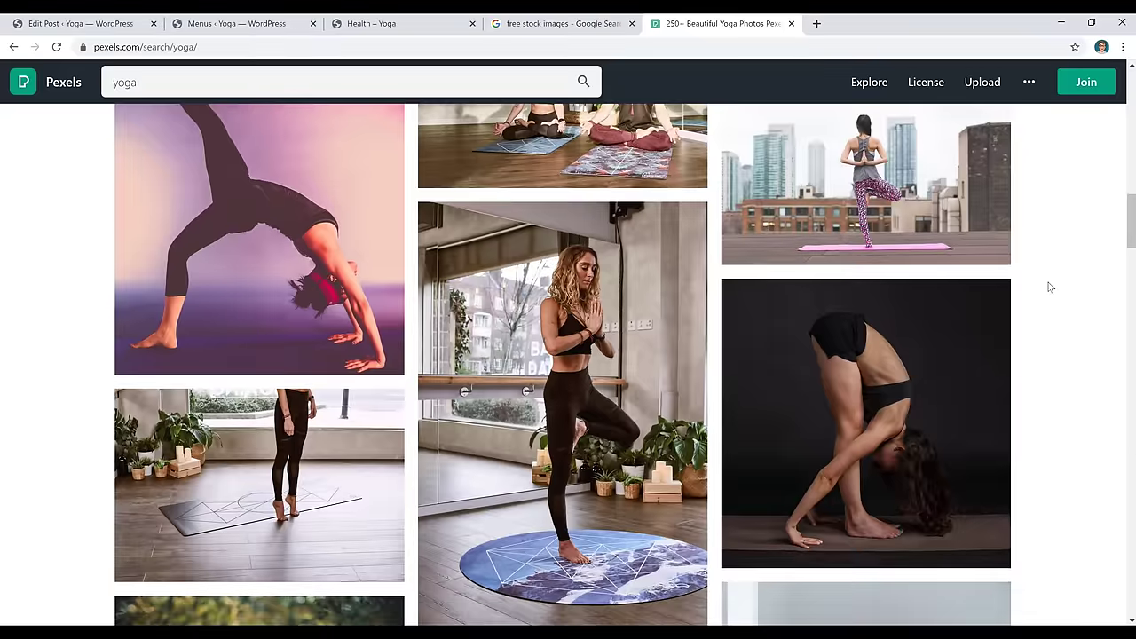
pyautogui.scroll(-3, 1049, 287)
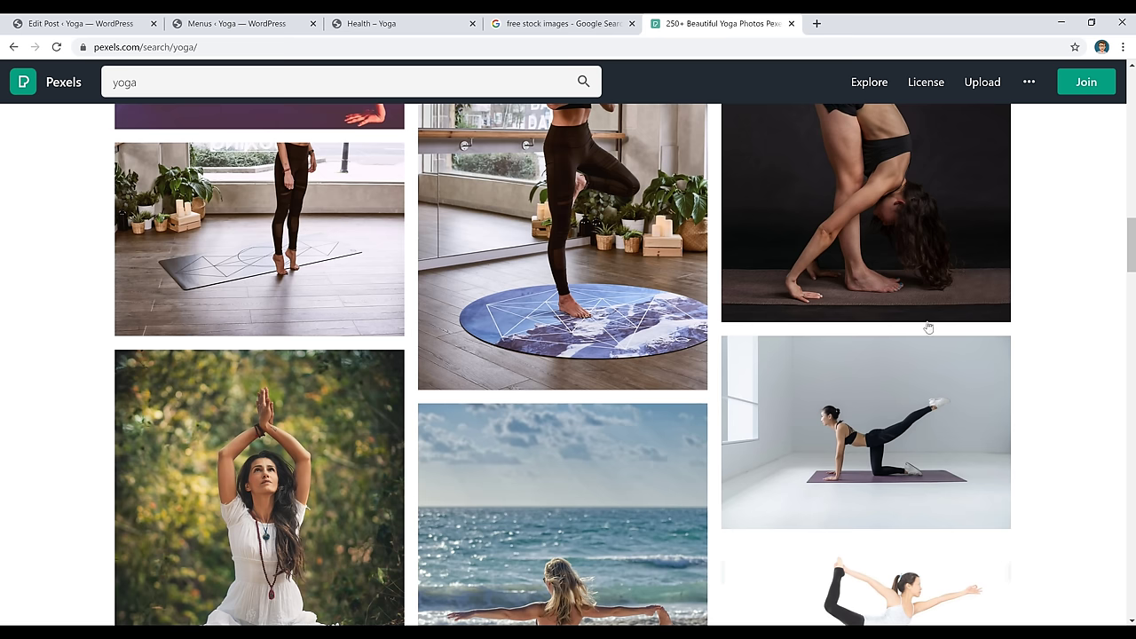
pyautogui.click(903, 344)
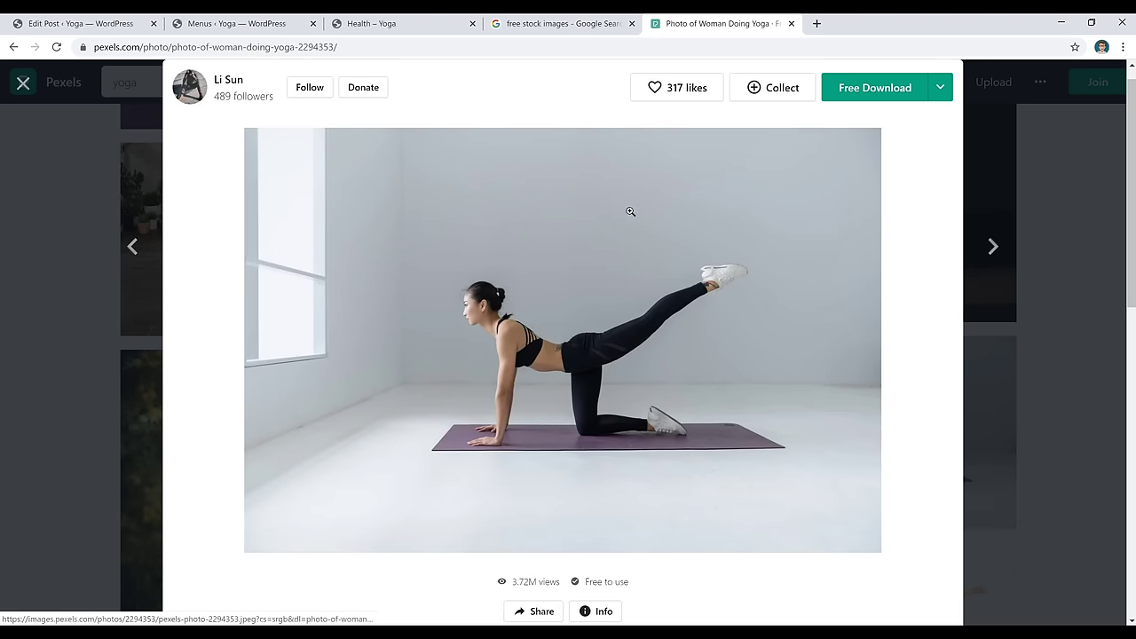
pyautogui.click(941, 88)
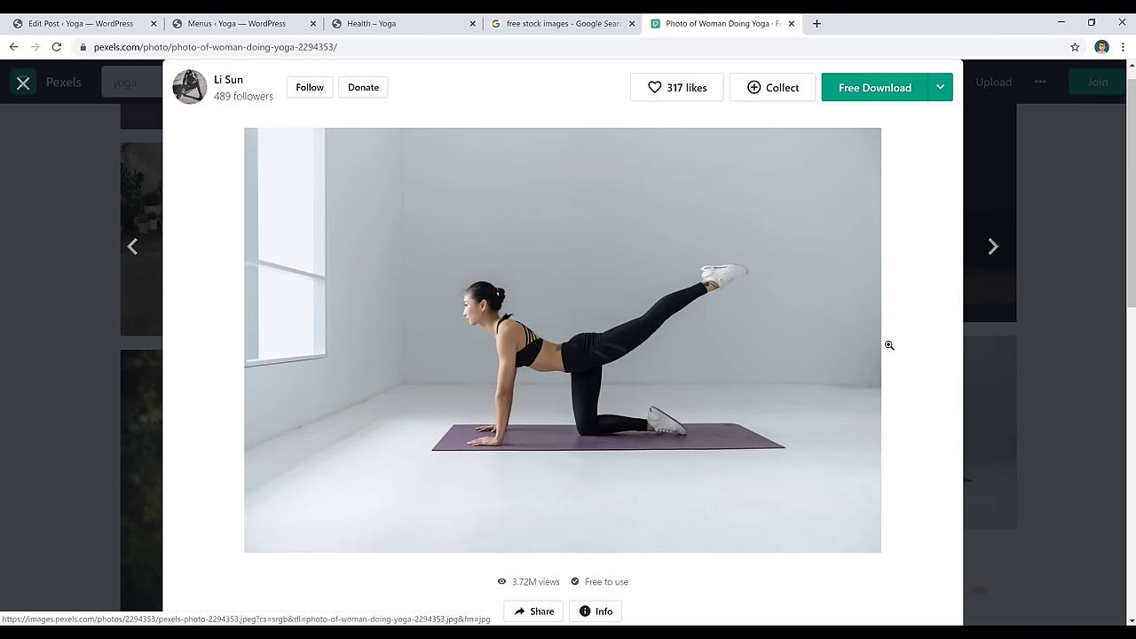
# Return to the live yoga site, open its Customizer and bring up the logo image choices under Site Identity
pyautogui.hotkey('ctrl', '3')
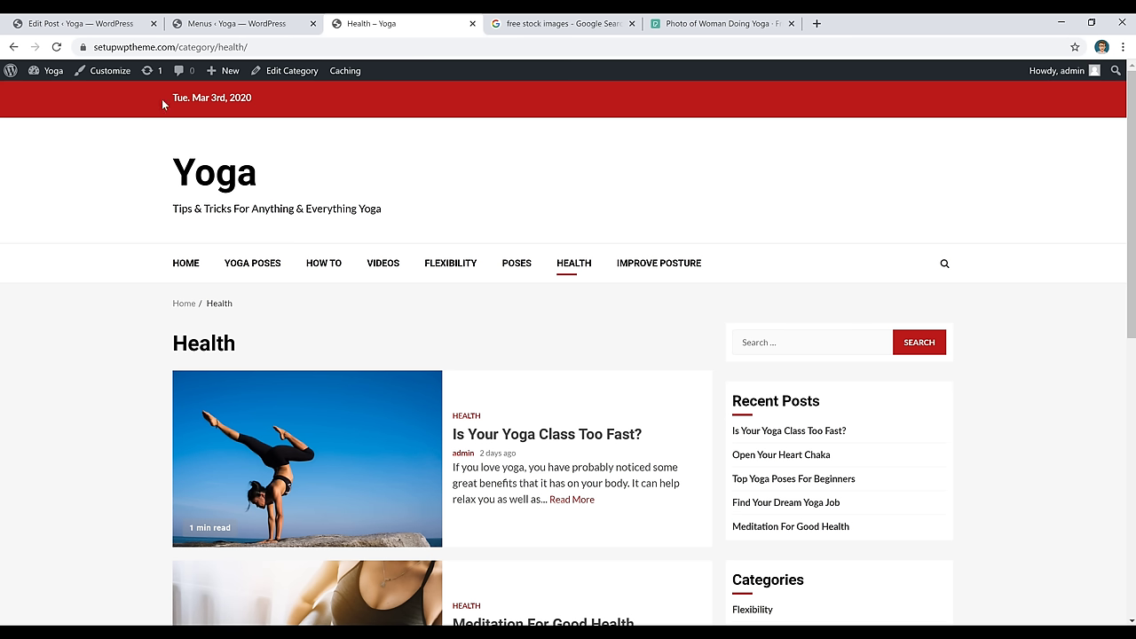
pyautogui.click(110, 74)
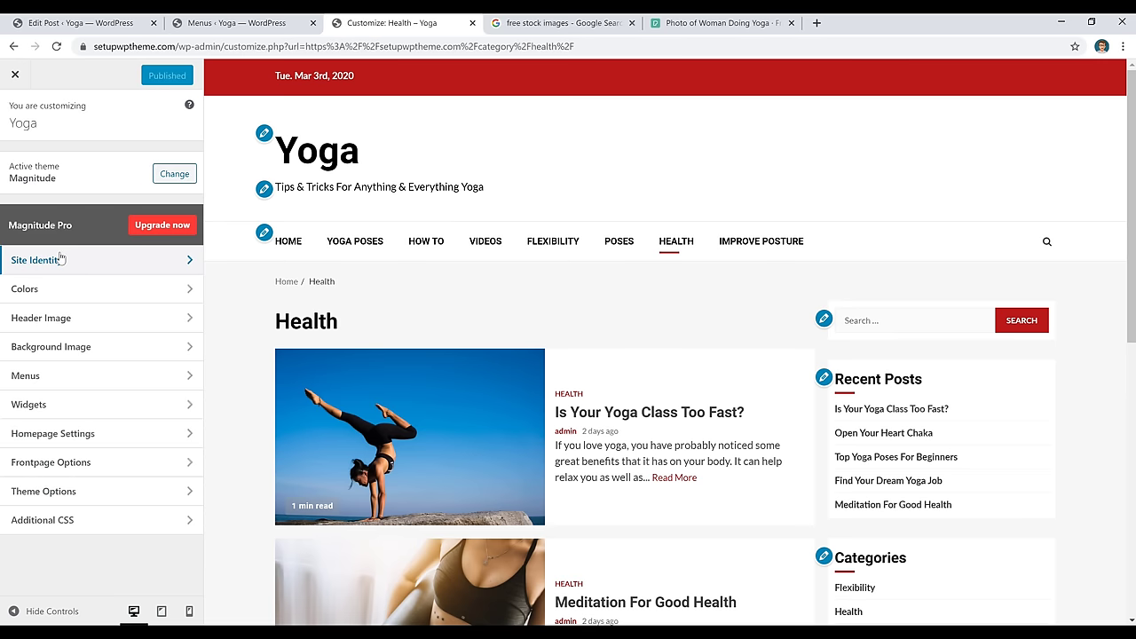
pyautogui.click(104, 270)
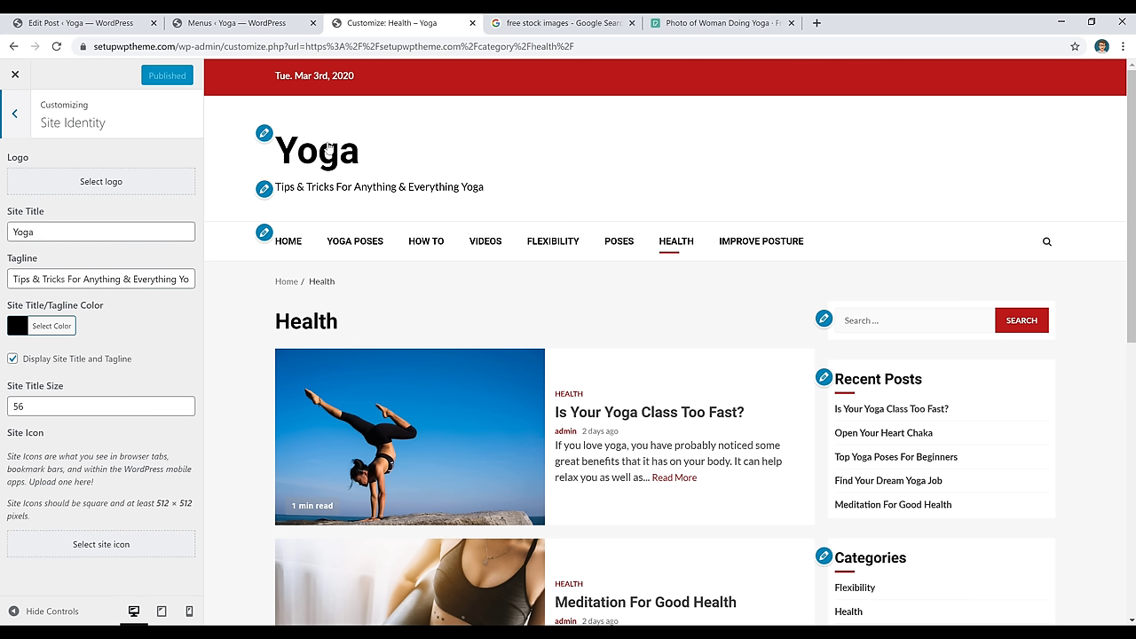
pyautogui.click(108, 190)
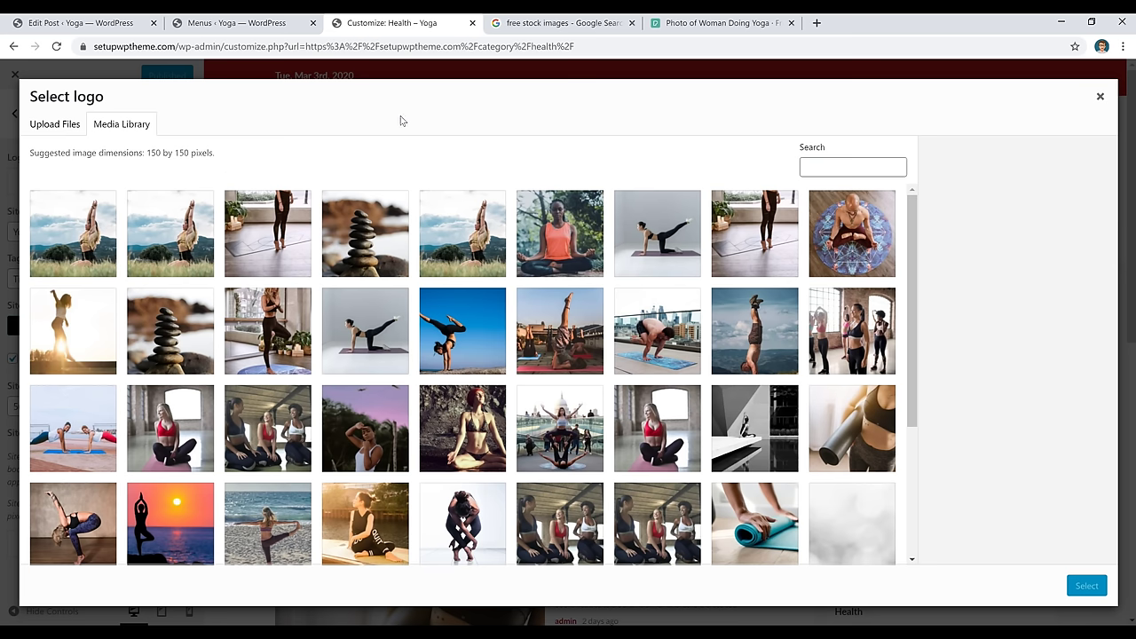
# Check the custom download size option for the Pexels yoga photo, and dismiss the site's logo selection without choosing an image
pyautogui.click(750, 26)
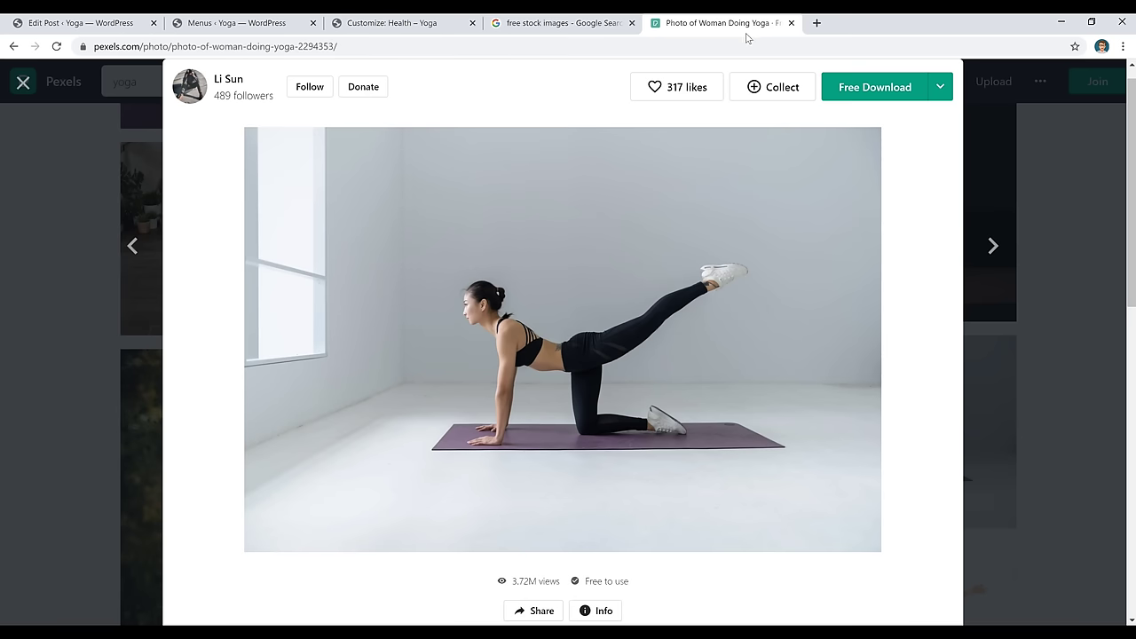
pyautogui.click(940, 86)
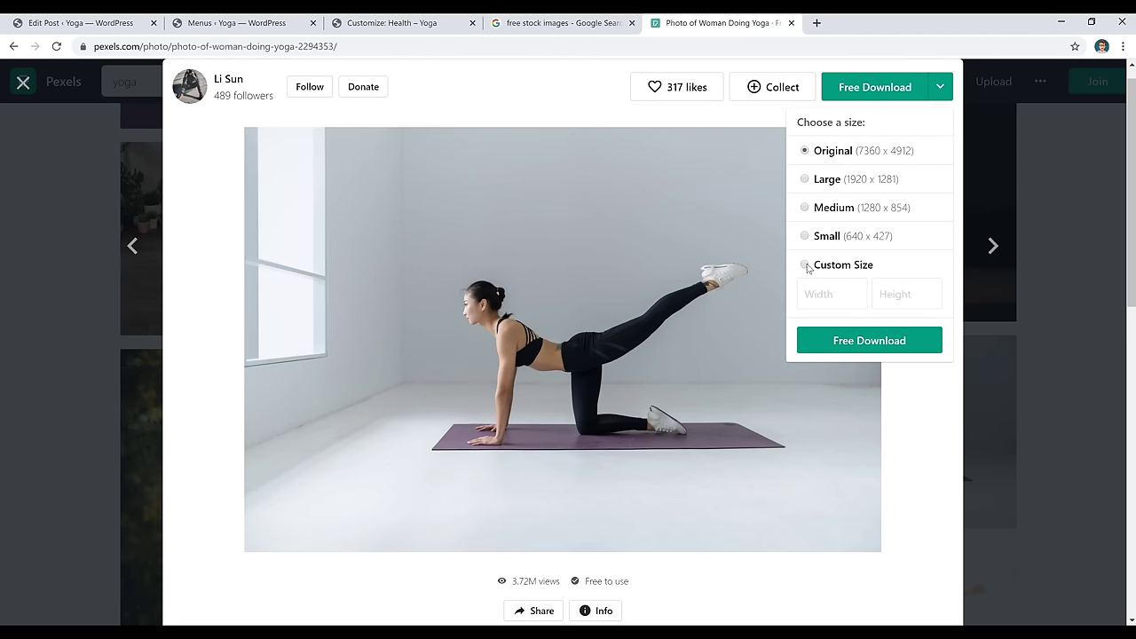
pyautogui.click(832, 297)
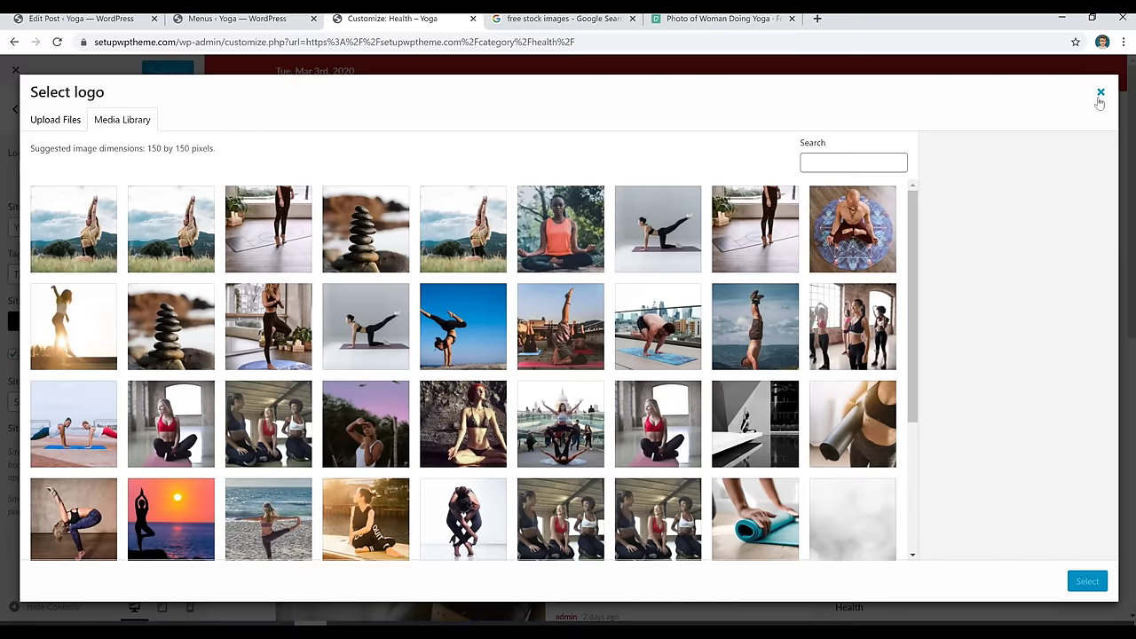
pyautogui.click(1100, 94)
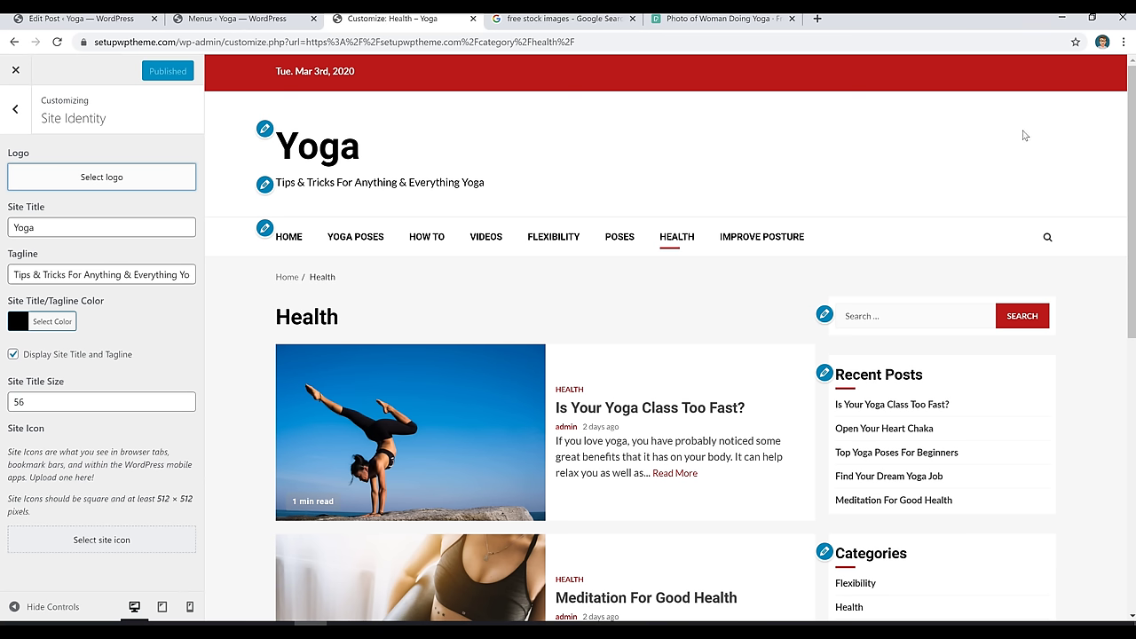
# Try grey #898989 and green #81d742 as the site title and tagline color, and set it back to black
pyautogui.click(104, 229)
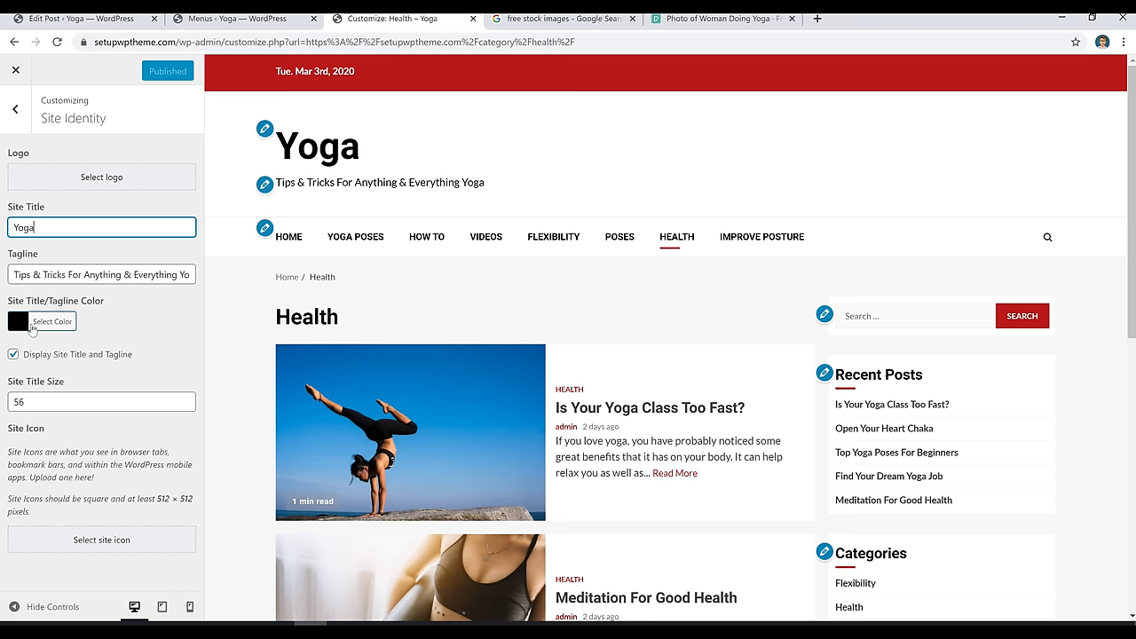
pyautogui.click(32, 326)
pyautogui.moveTo(85, 388); pyautogui.dragTo(122, 403)
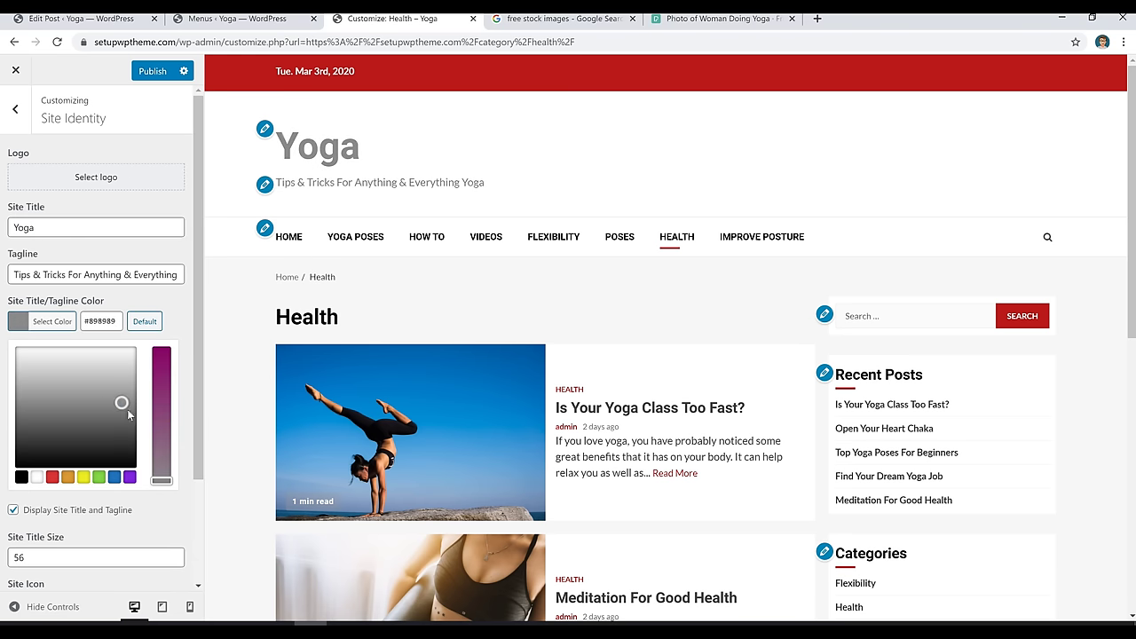
pyautogui.click(98, 478)
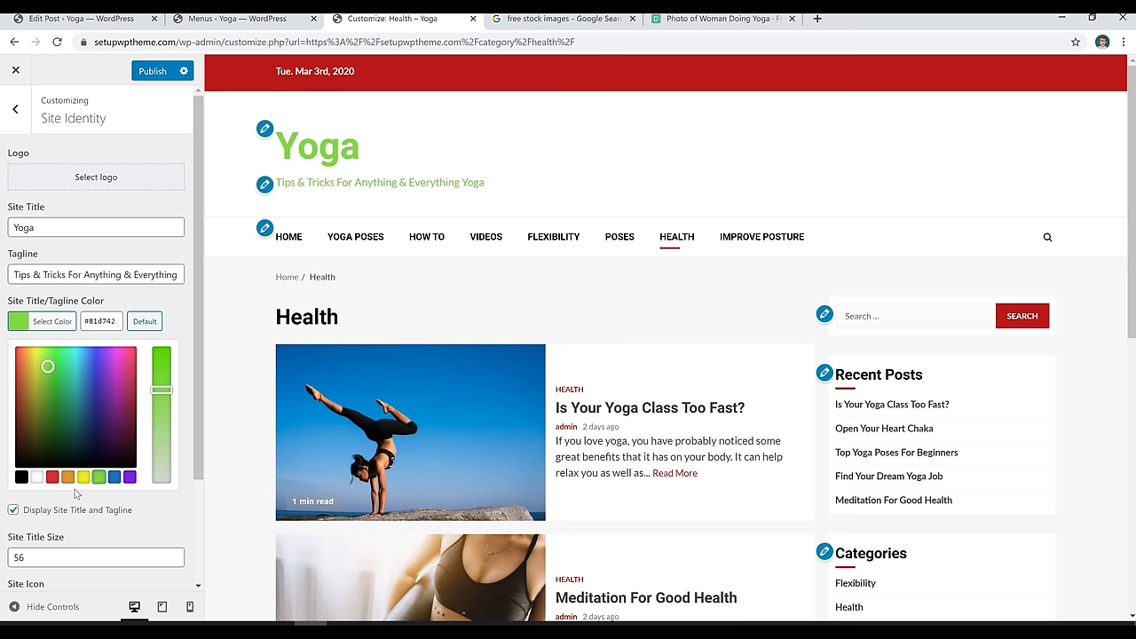
pyautogui.click(21, 478)
pyautogui.press('Escape')
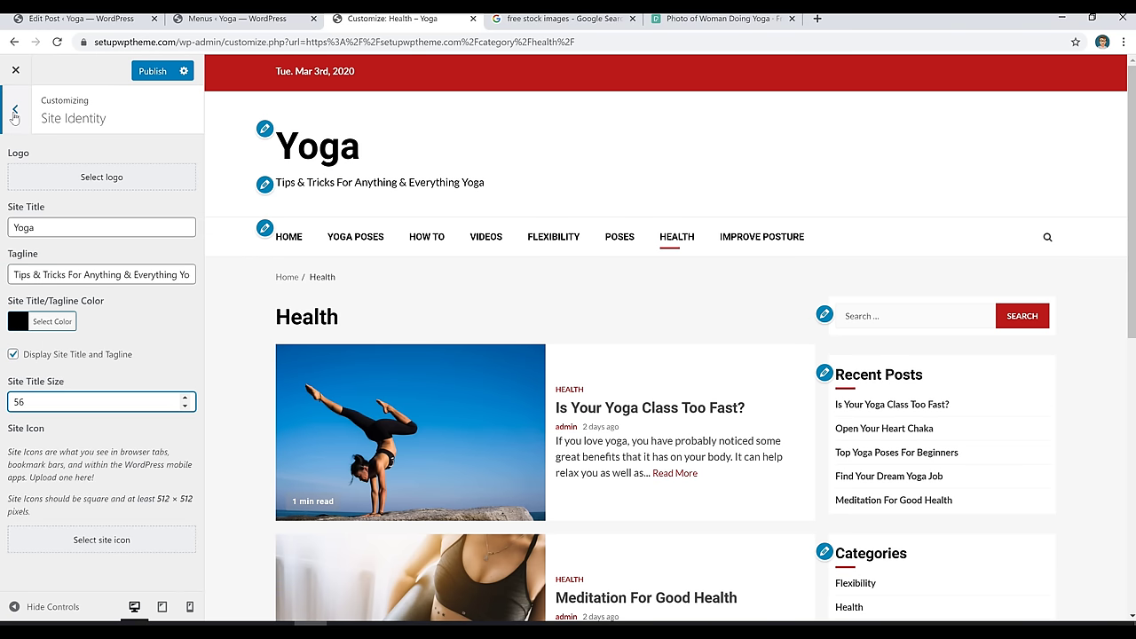
# Set the site's background color to light grey #f9f9f9 and publish the change
pyautogui.click(15, 108)
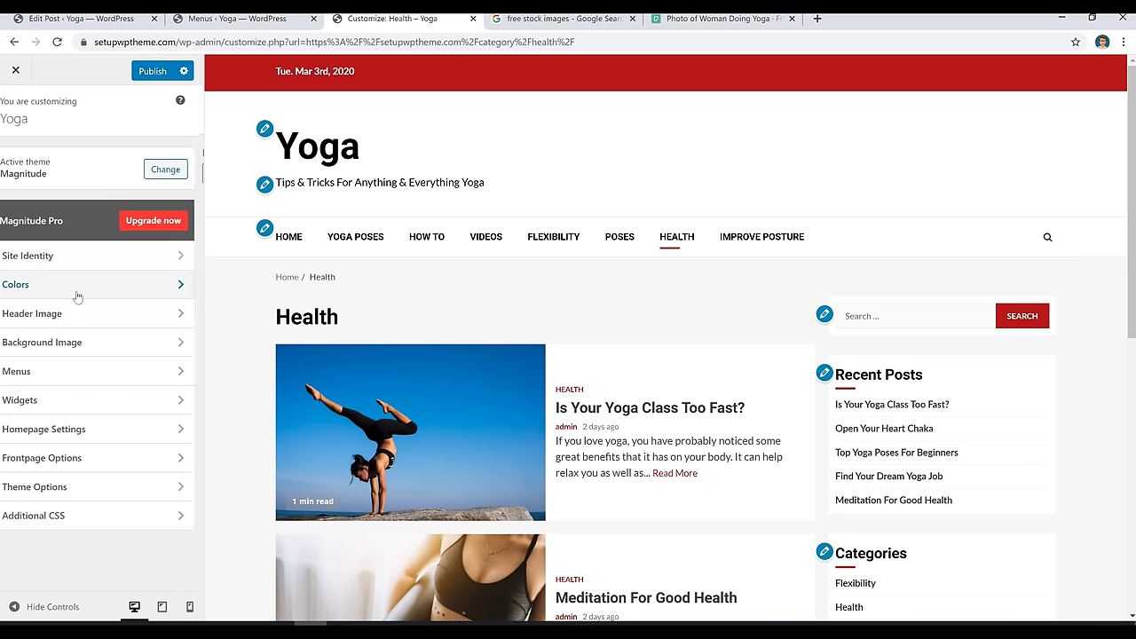
pyautogui.click(78, 293)
pyautogui.click(21, 184)
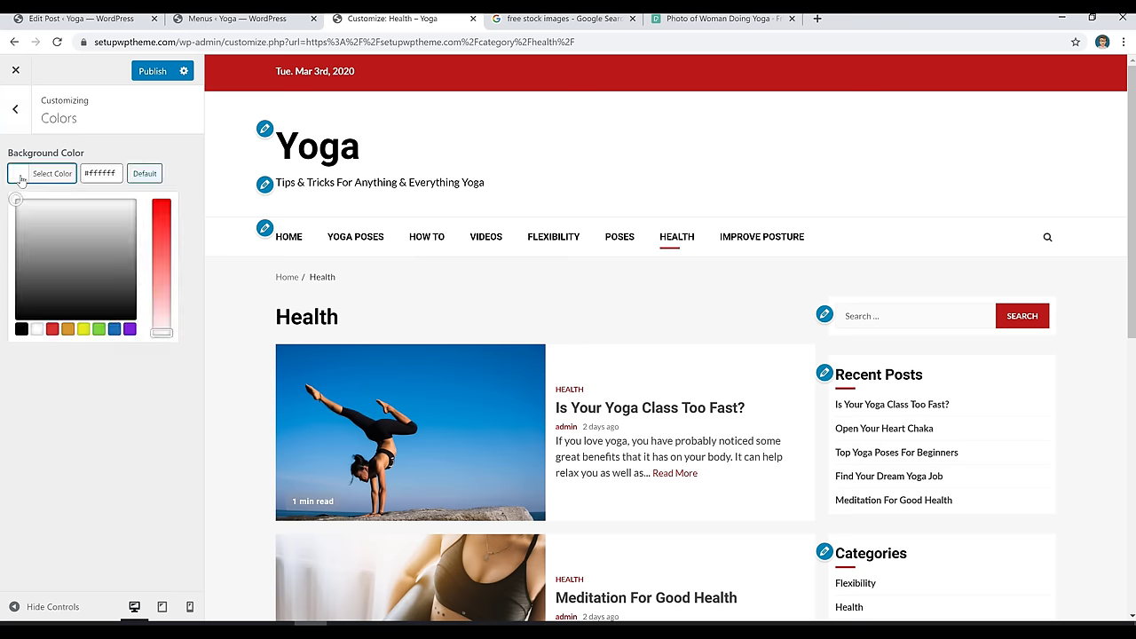
pyautogui.click(30, 210)
pyautogui.moveTo(29, 210); pyautogui.dragTo(25, 202)
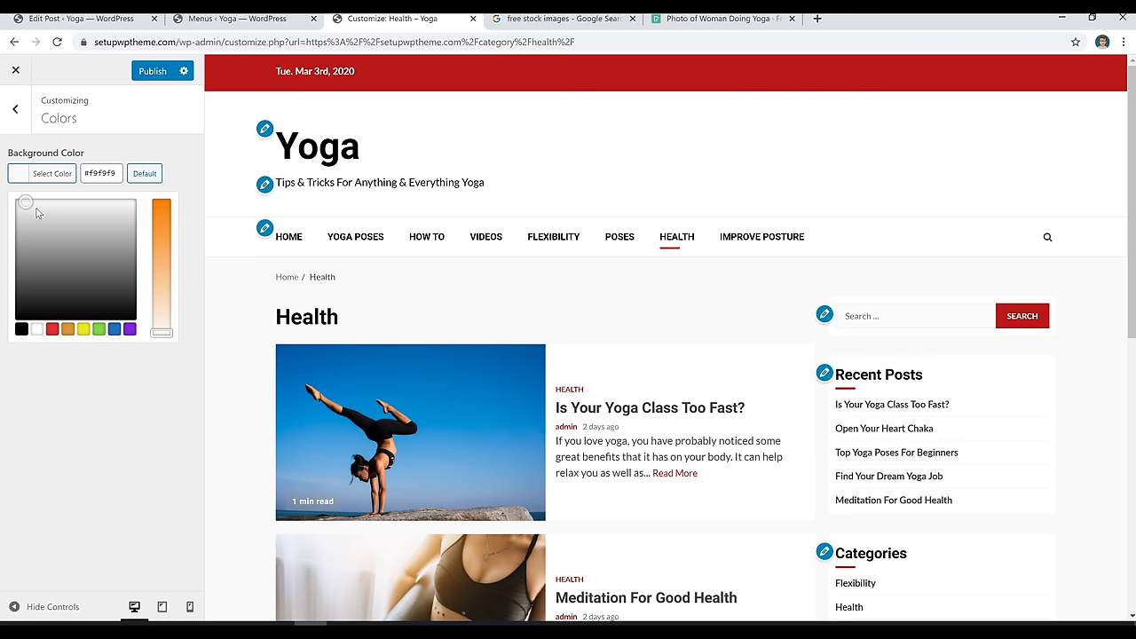
pyautogui.click(156, 76)
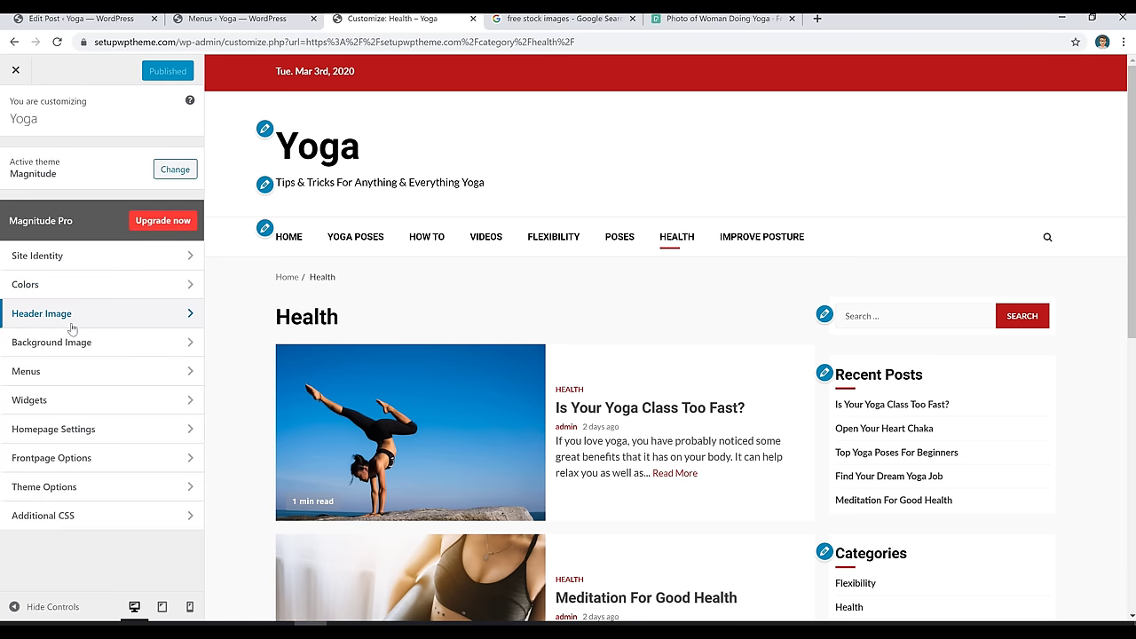
# Check the recommended header image size and the custom download size option for the Pexels yoga photo
pyautogui.click(96, 319)
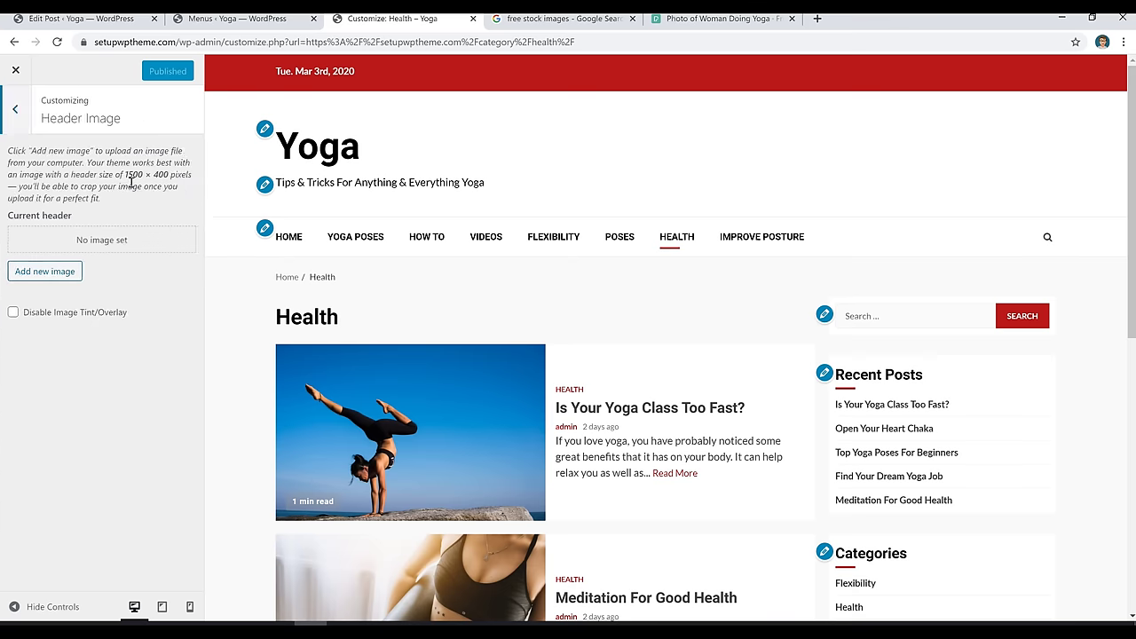
pyautogui.click(735, 25)
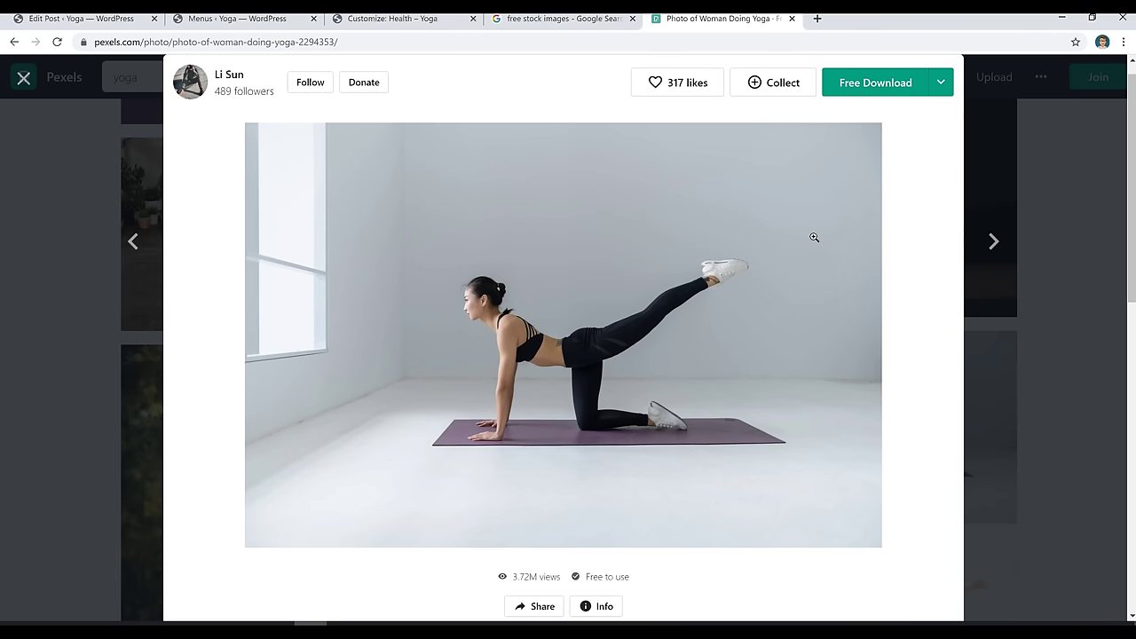
pyautogui.moveTo(941, 82)
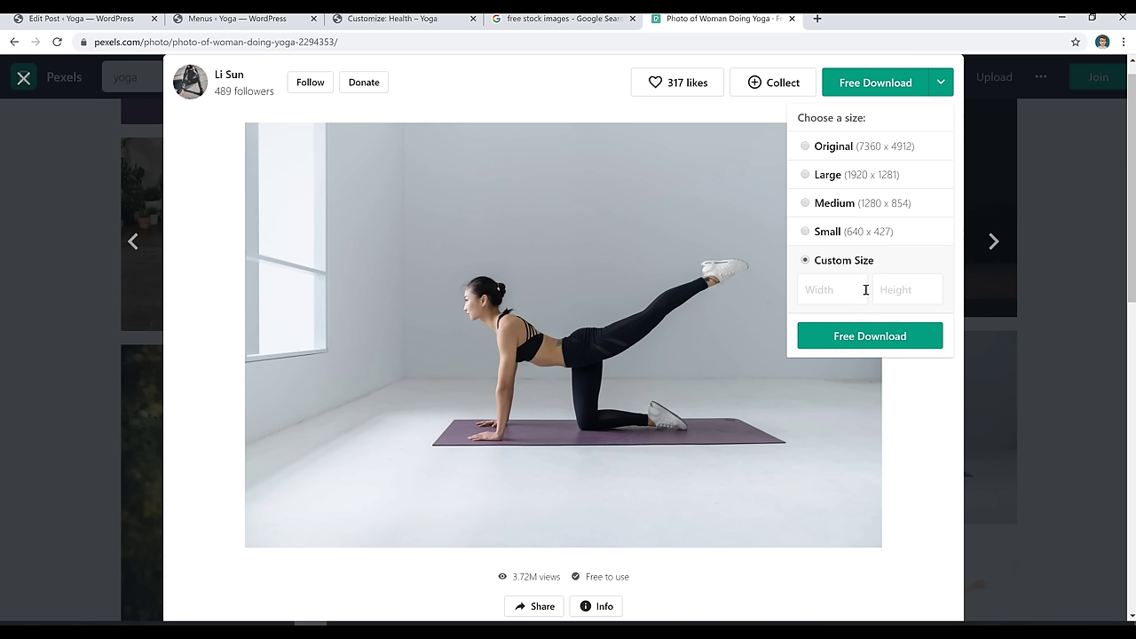
# Return to the Customizer and look over the Background Image settings and the theme's Header Options
pyautogui.hotkey('ctrl', '3')
pyautogui.click(130, 343)
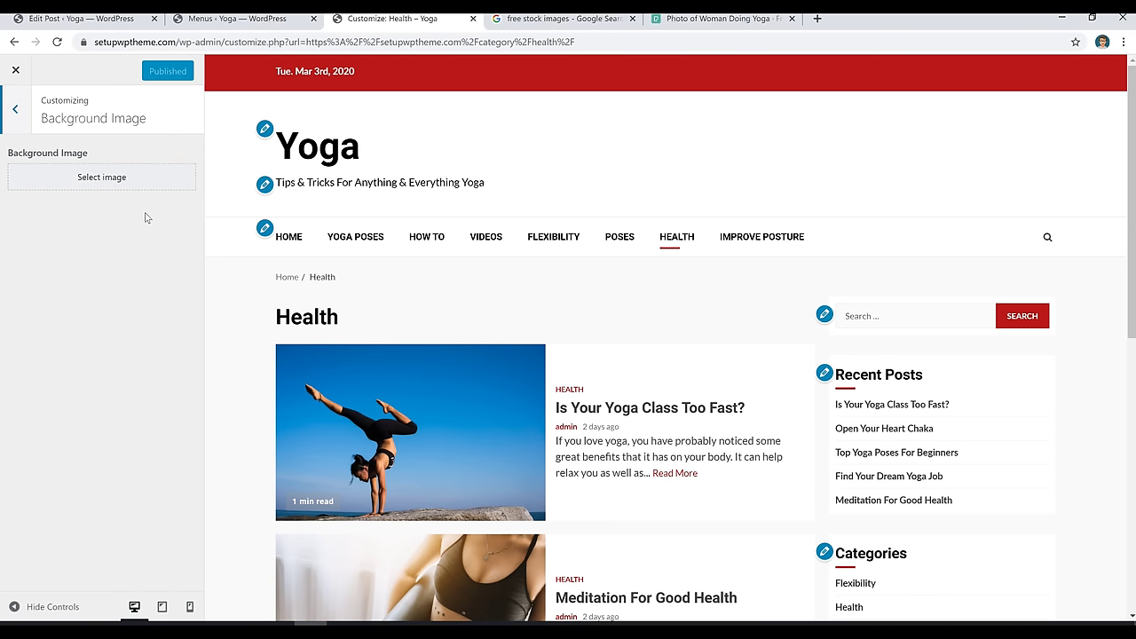
pyautogui.click(10, 115)
pyautogui.click(144, 487)
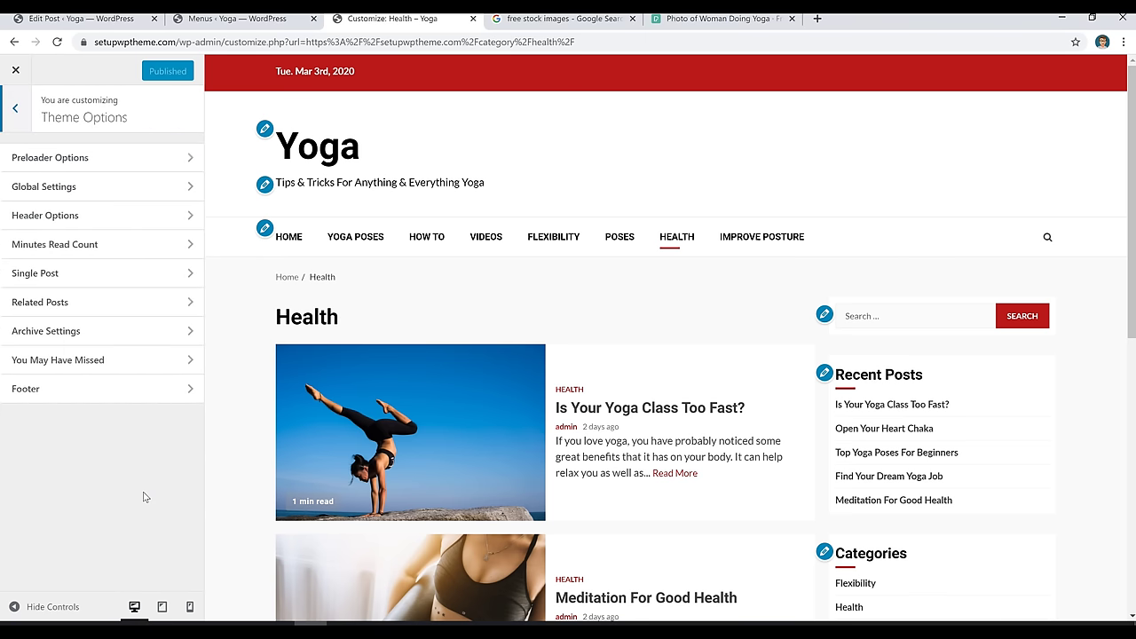
pyautogui.click(108, 220)
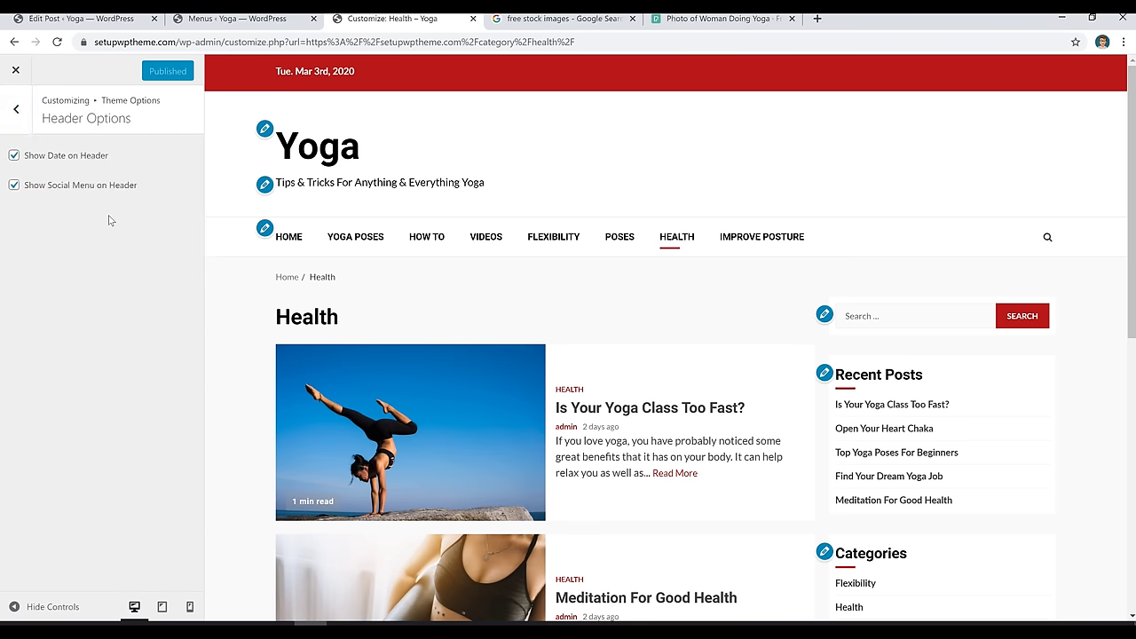
pyautogui.click(47, 158)
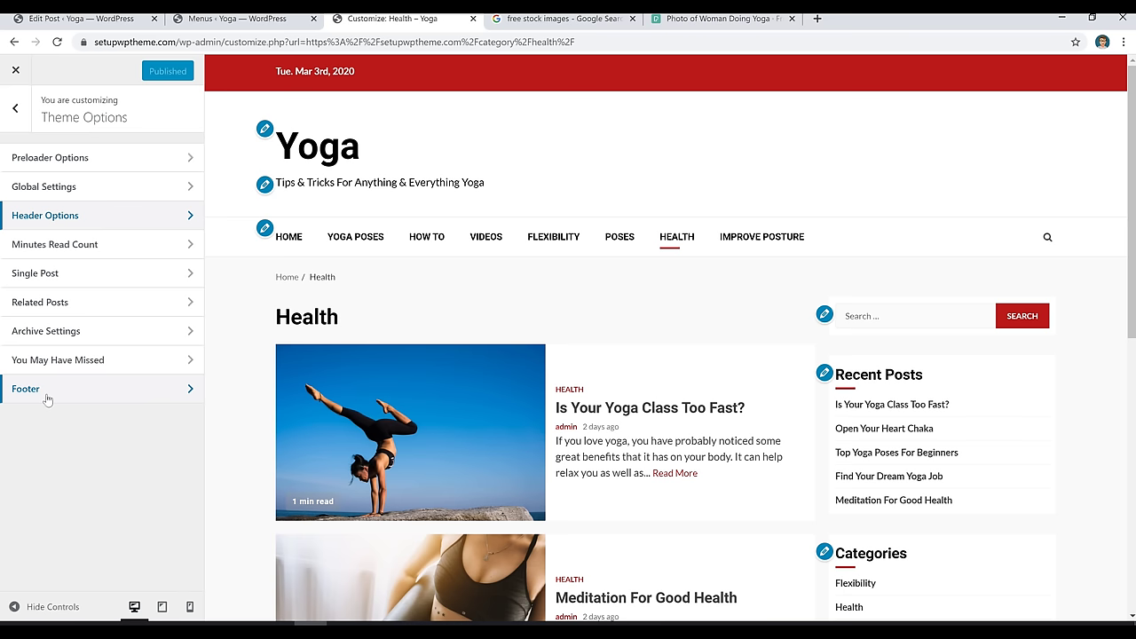
# Review the theme's footer settings and compare the copyright text with the footer in the page preview
pyautogui.click(87, 397)
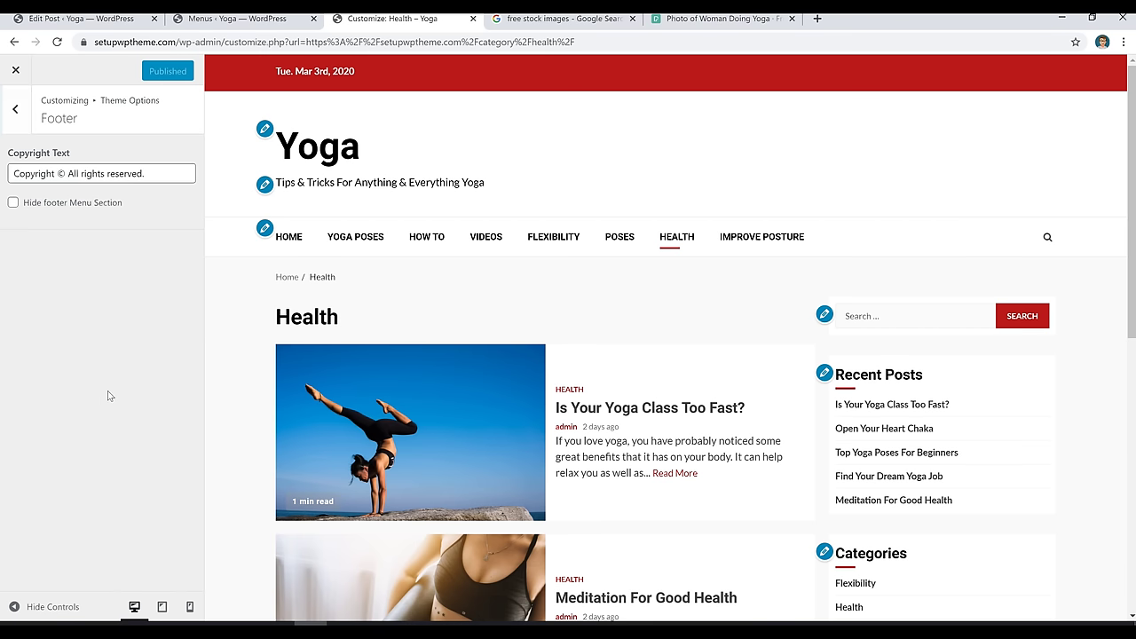
pyautogui.scroll(-6, 666, 337)
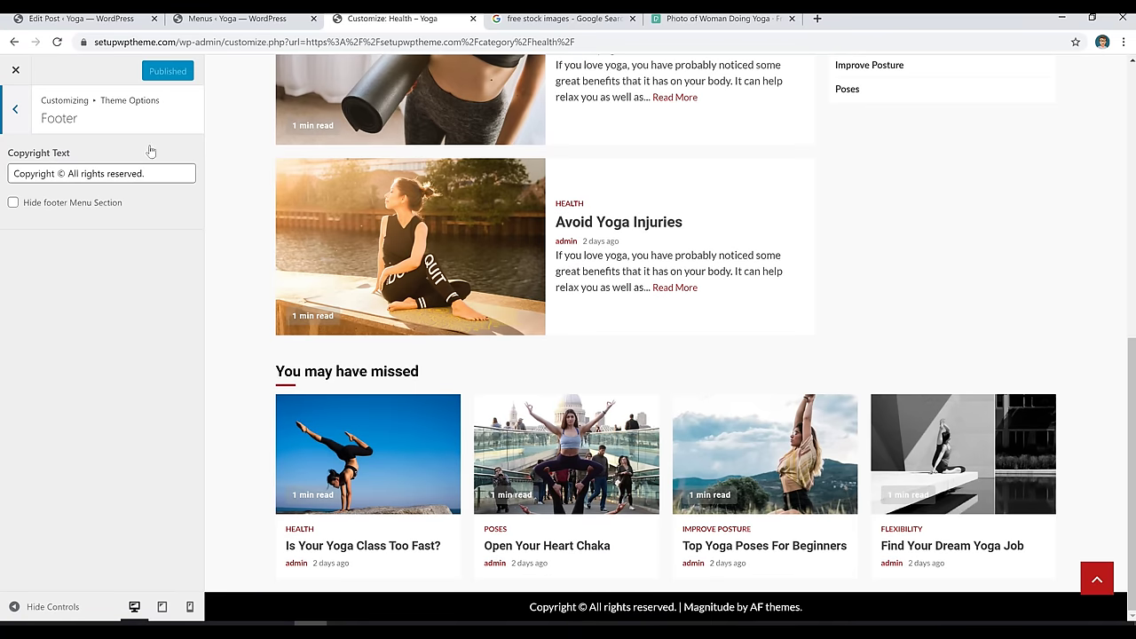
pyautogui.click(16, 110)
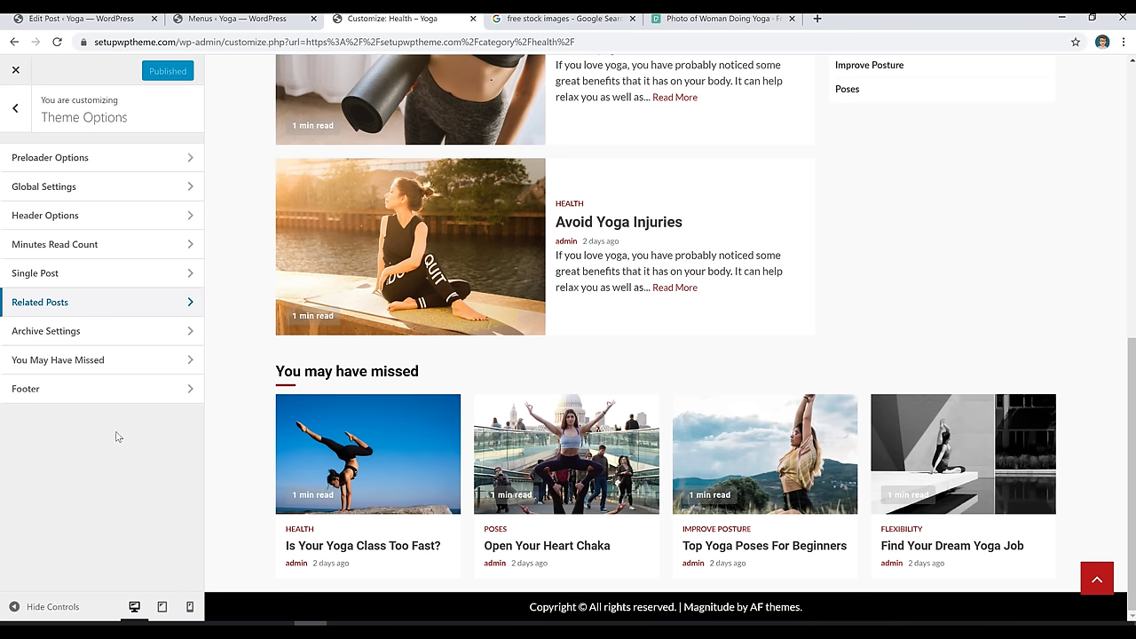
# Leave the Customizer and look over the live site's homepage from its header to the post list and sidebar
pyautogui.click(17, 71)
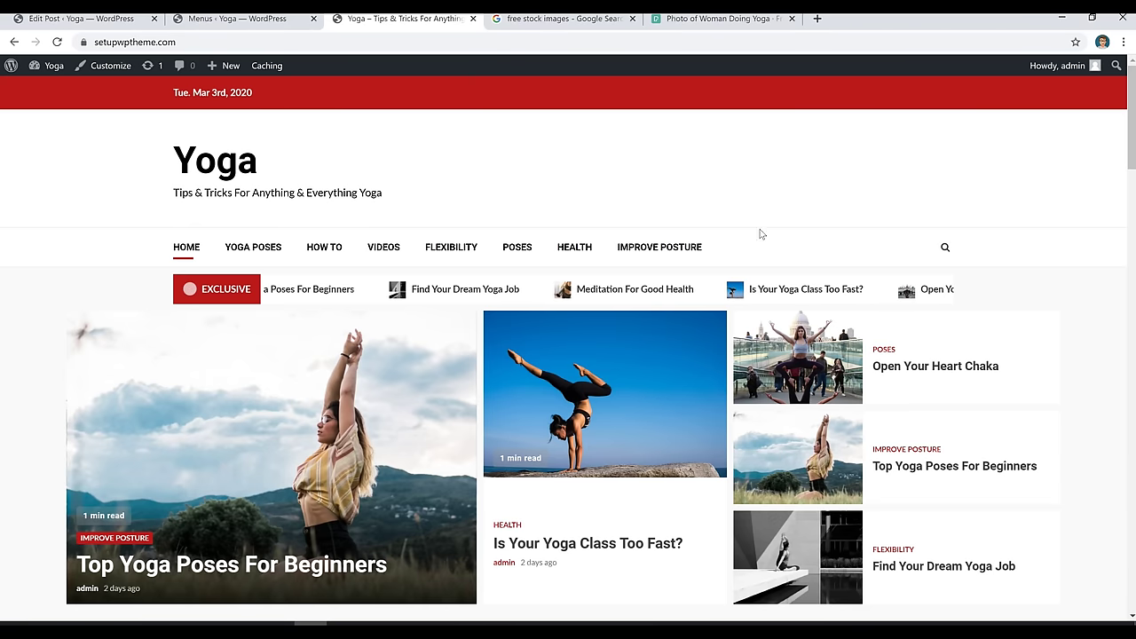
pyautogui.scroll(-8, 939, 352)
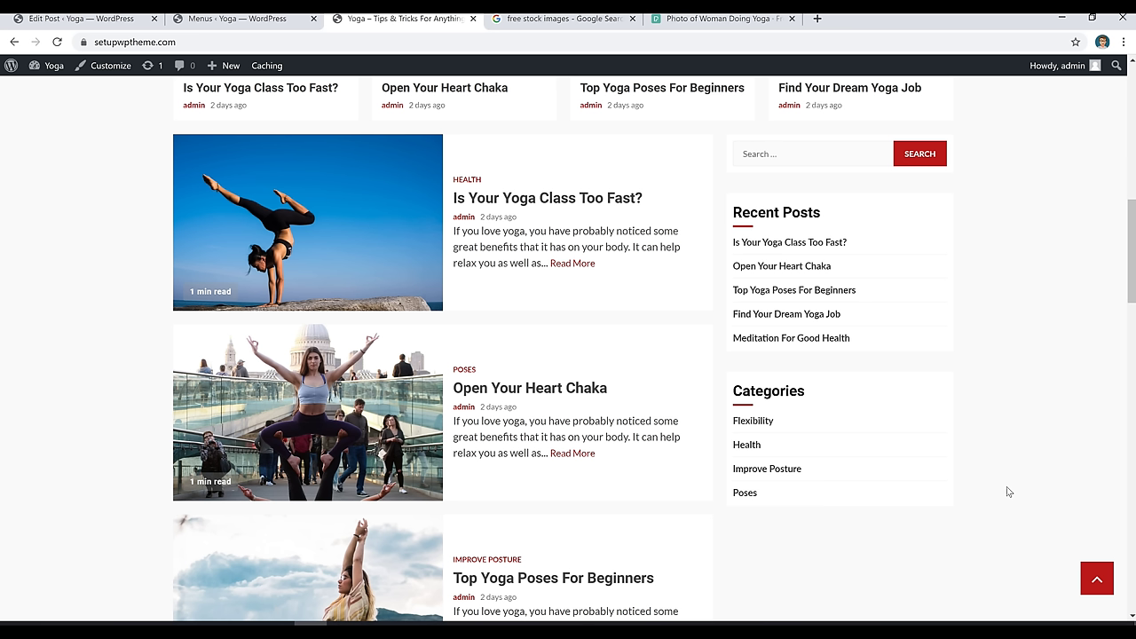
pyautogui.scroll(15, 1022, 483)
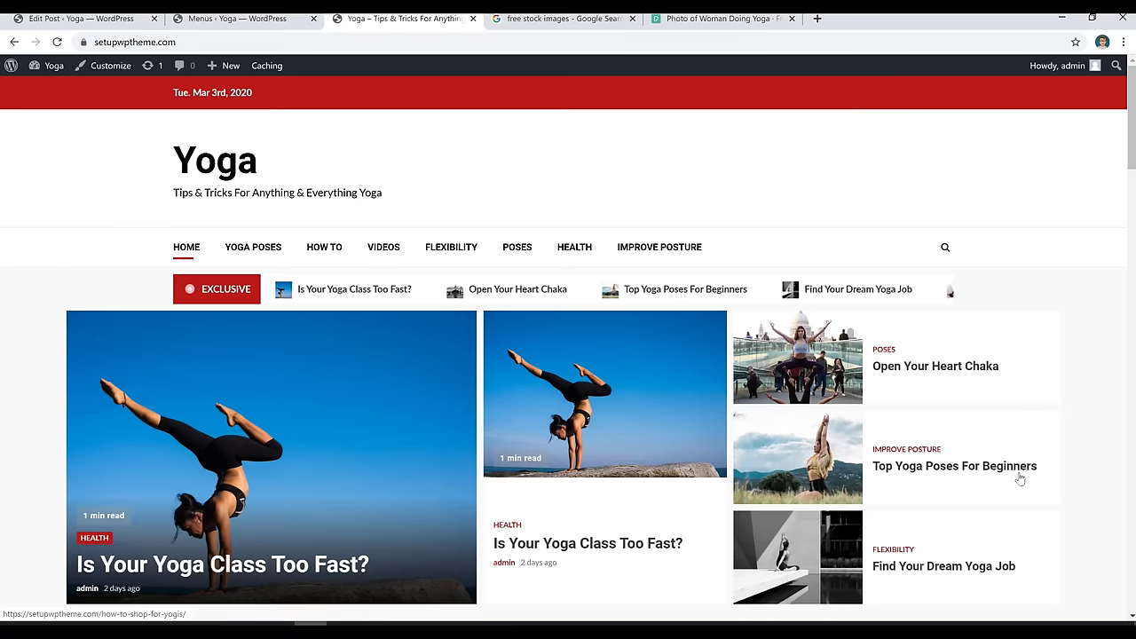